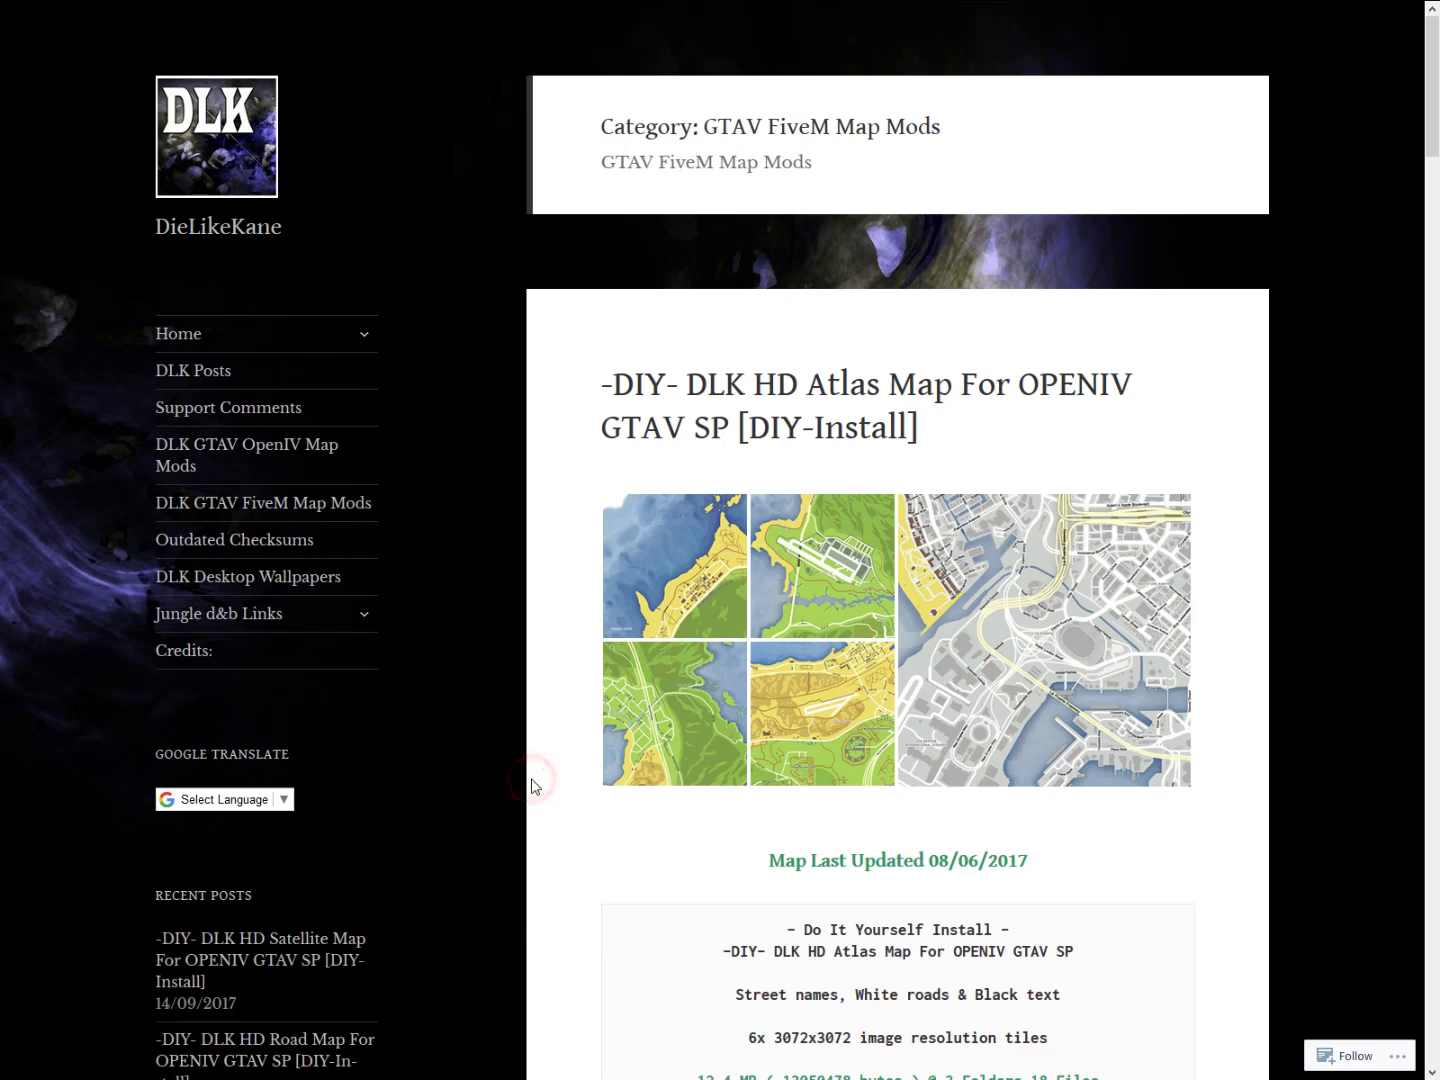
- Preview the Atlas map tiles in the lightbox, through to Zancudo Trail, then close it
left_click(483, 772)
left_click(905, 520)
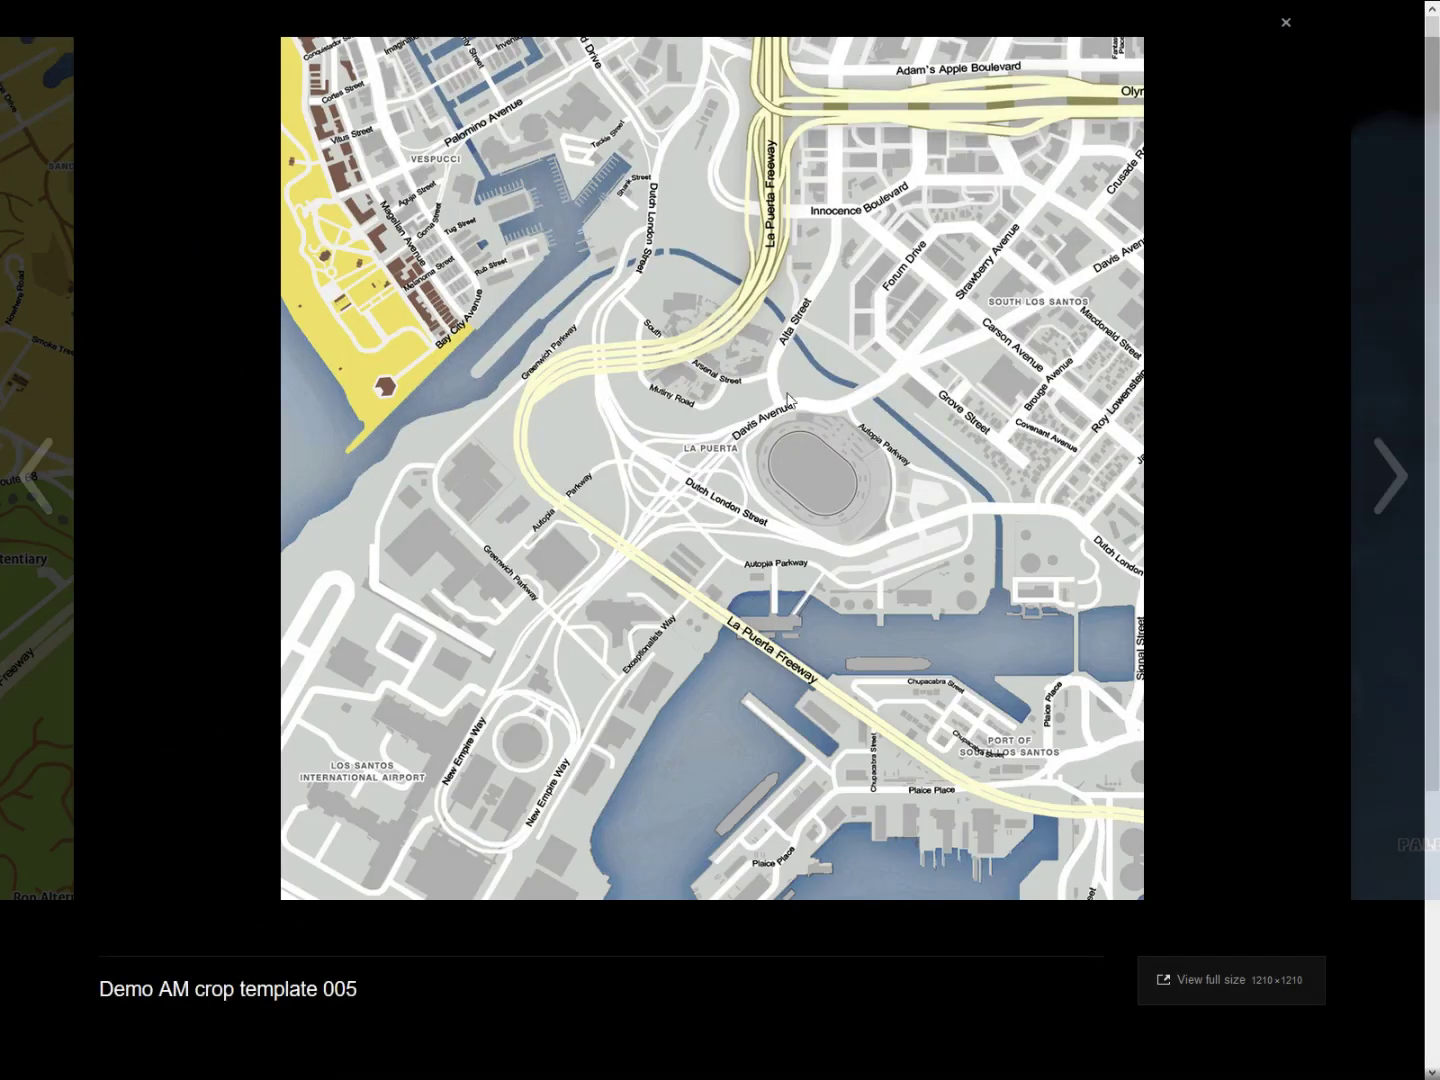
left_click(750, 342)
left_click(1360, 448)
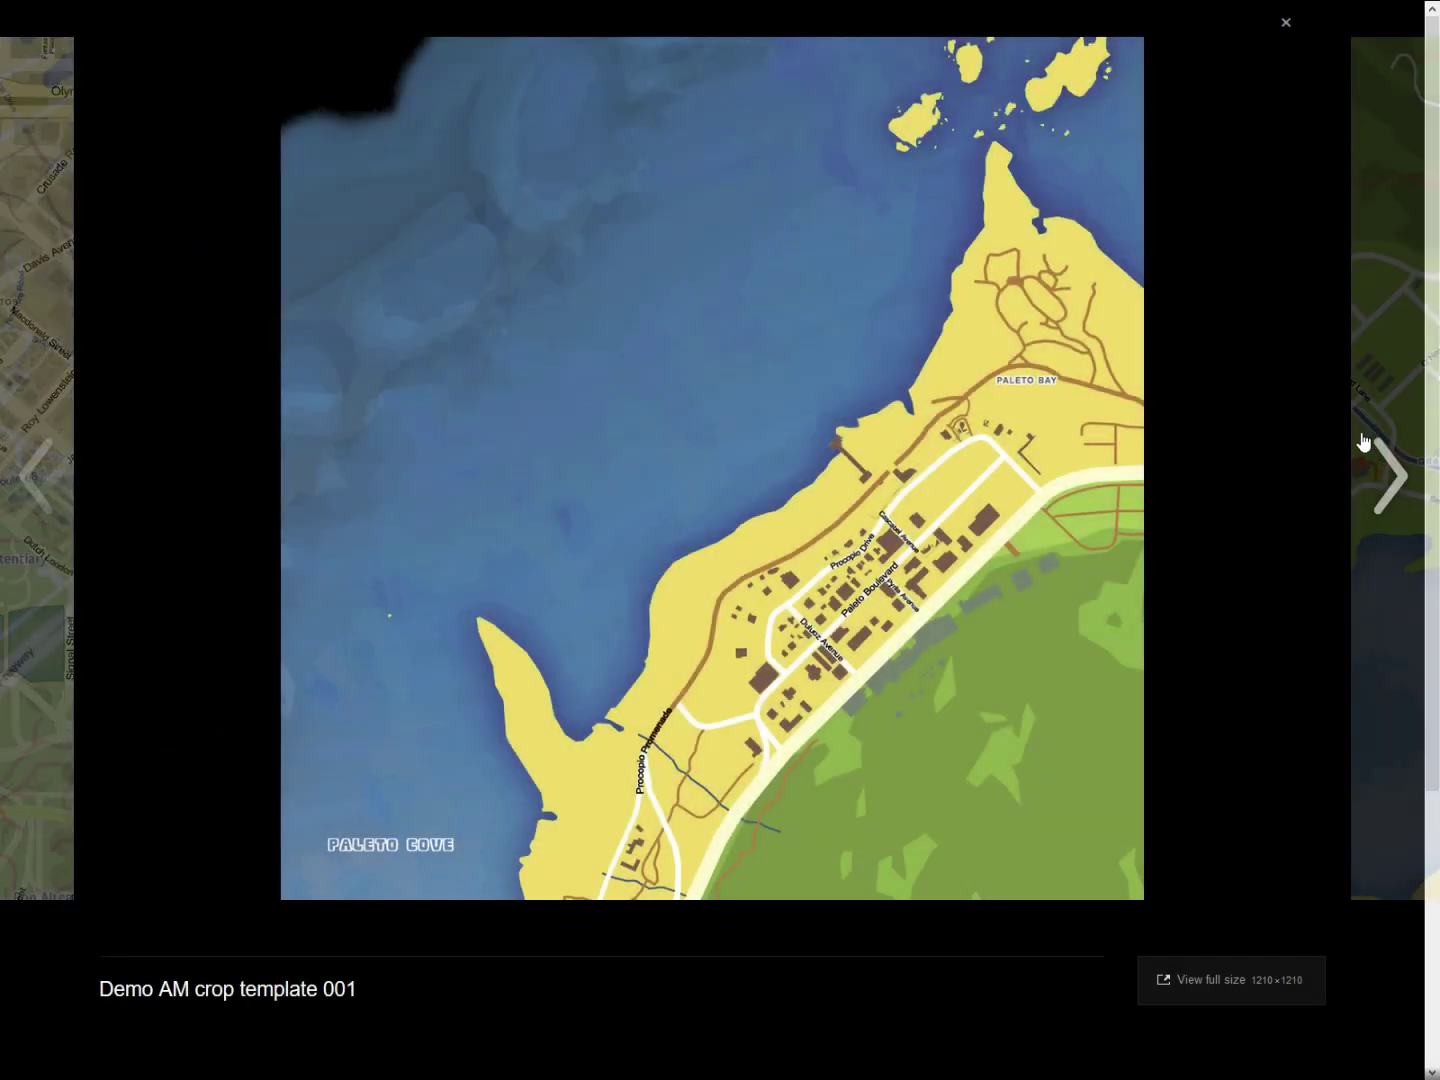
left_click(1397, 455)
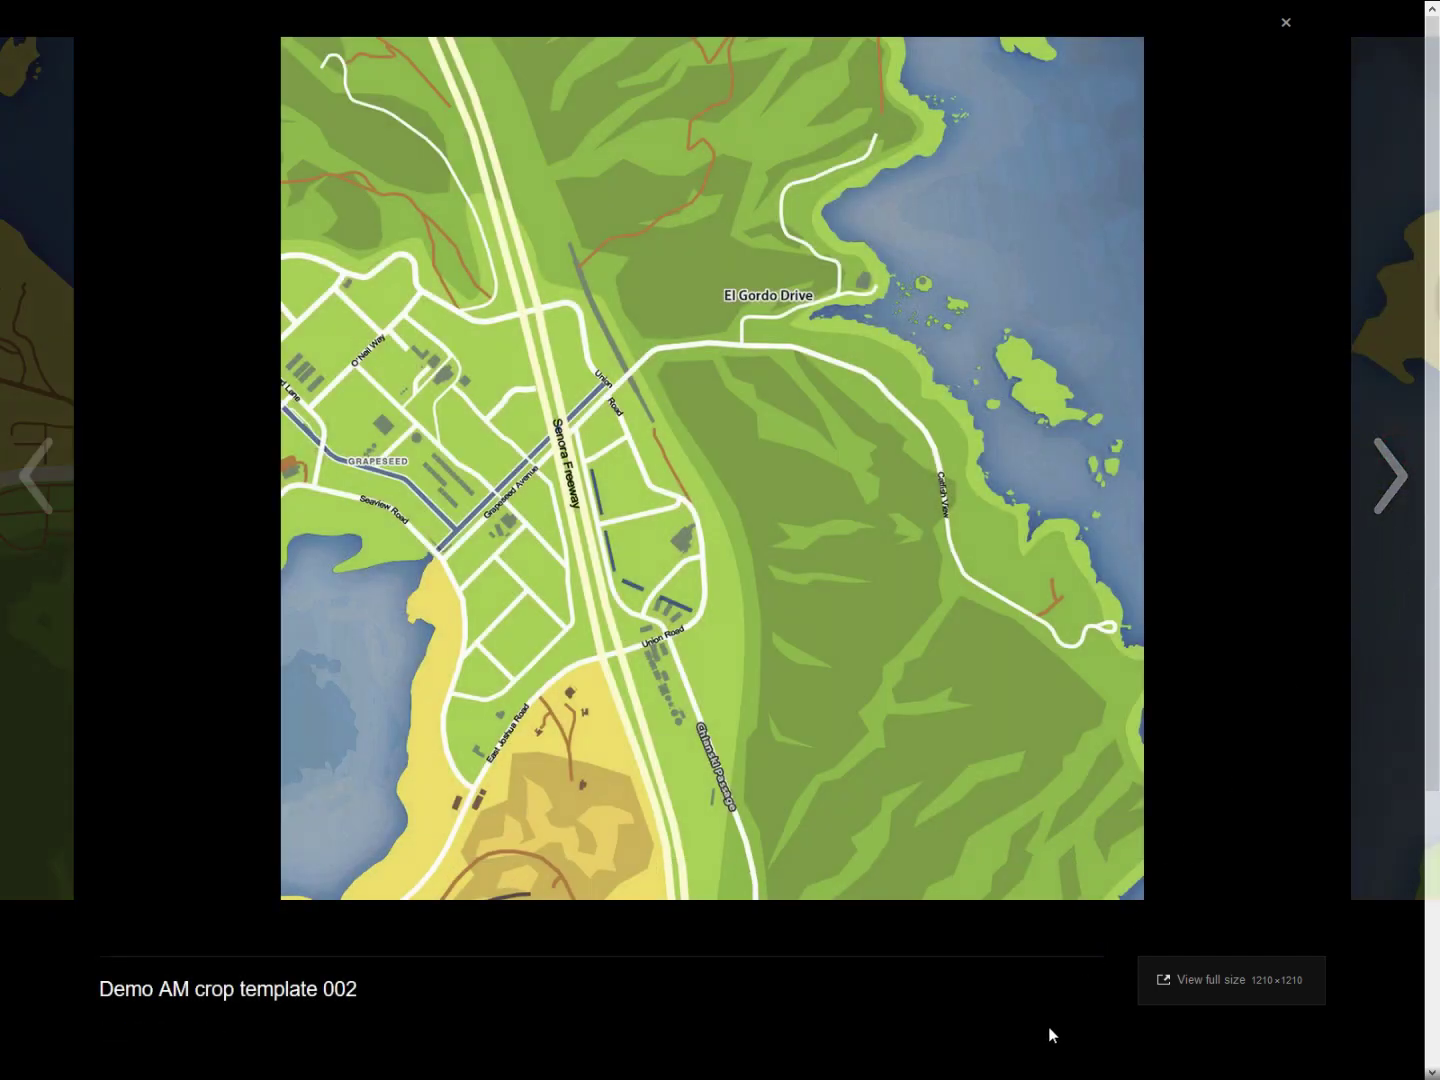
left_click(1022, 1045)
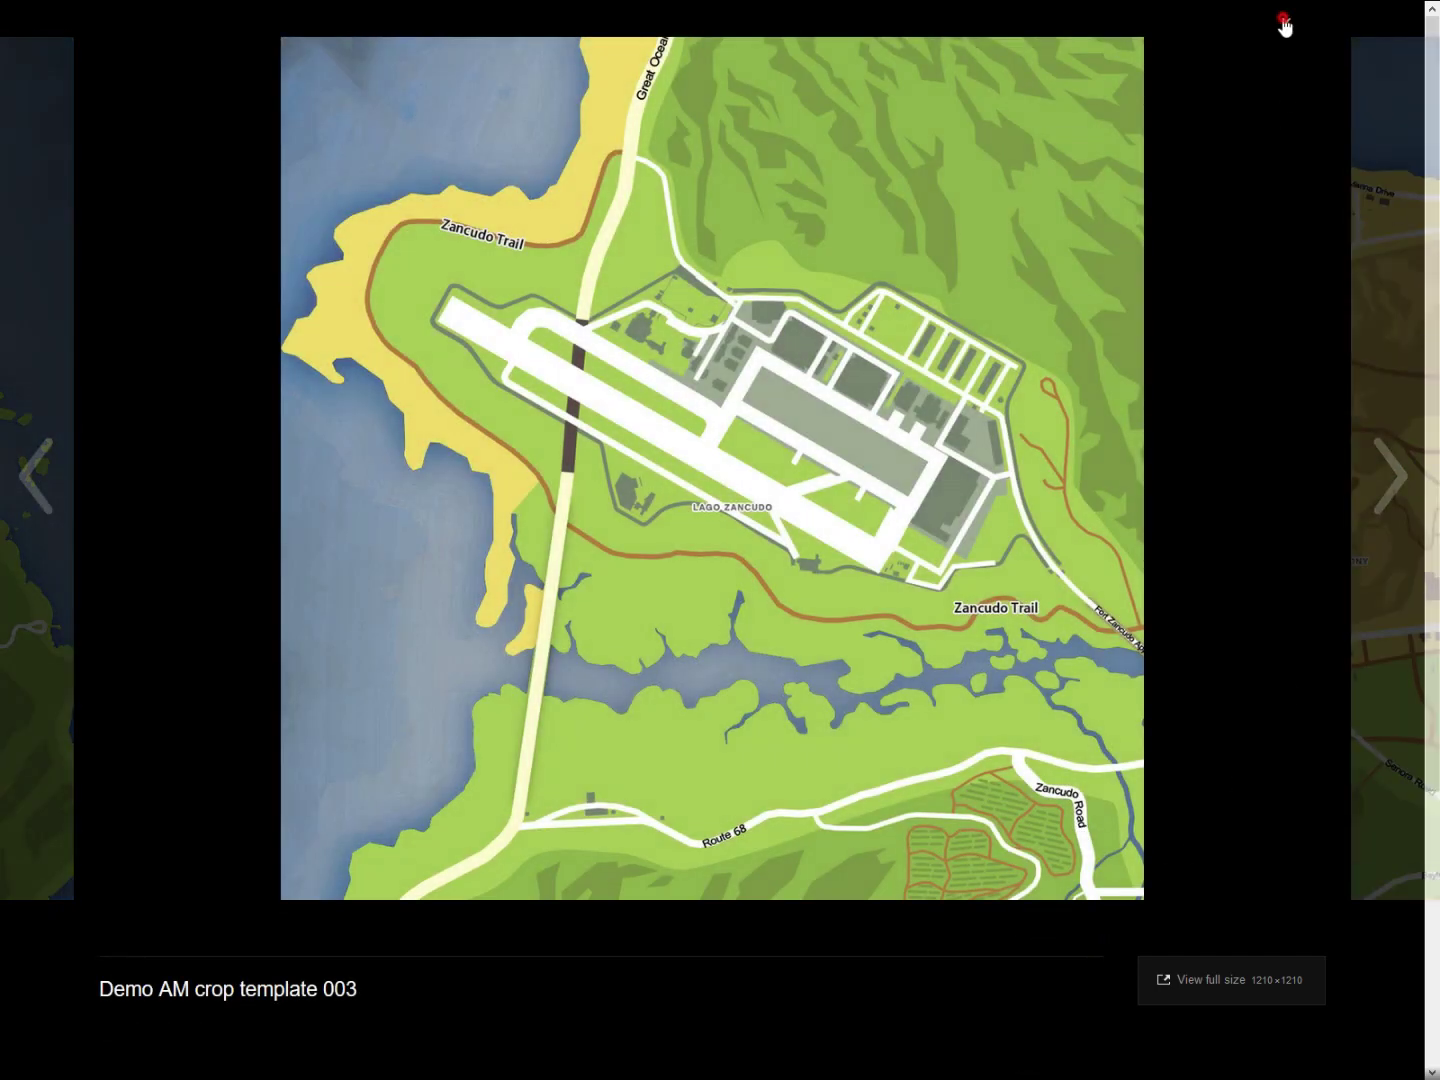
left_click(1285, 22)
- Browse down the Atlas Map For FiveM post, briefly selecting then deselecting the post title
scroll(853, 680, "down", 3)
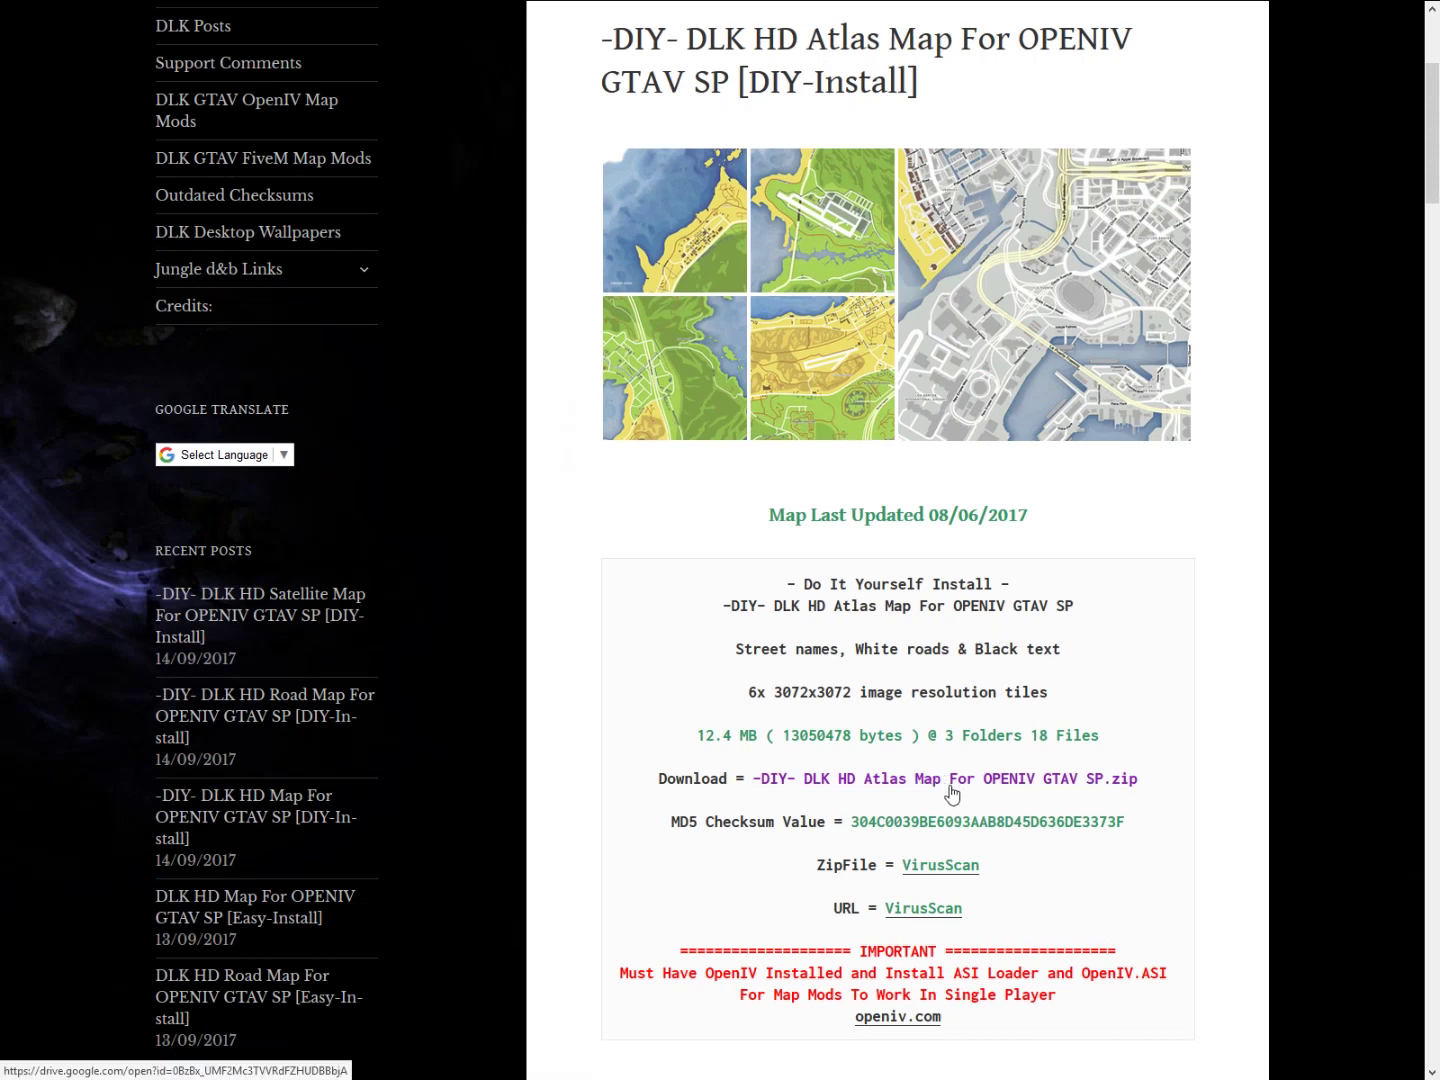
left_click(1045, 541)
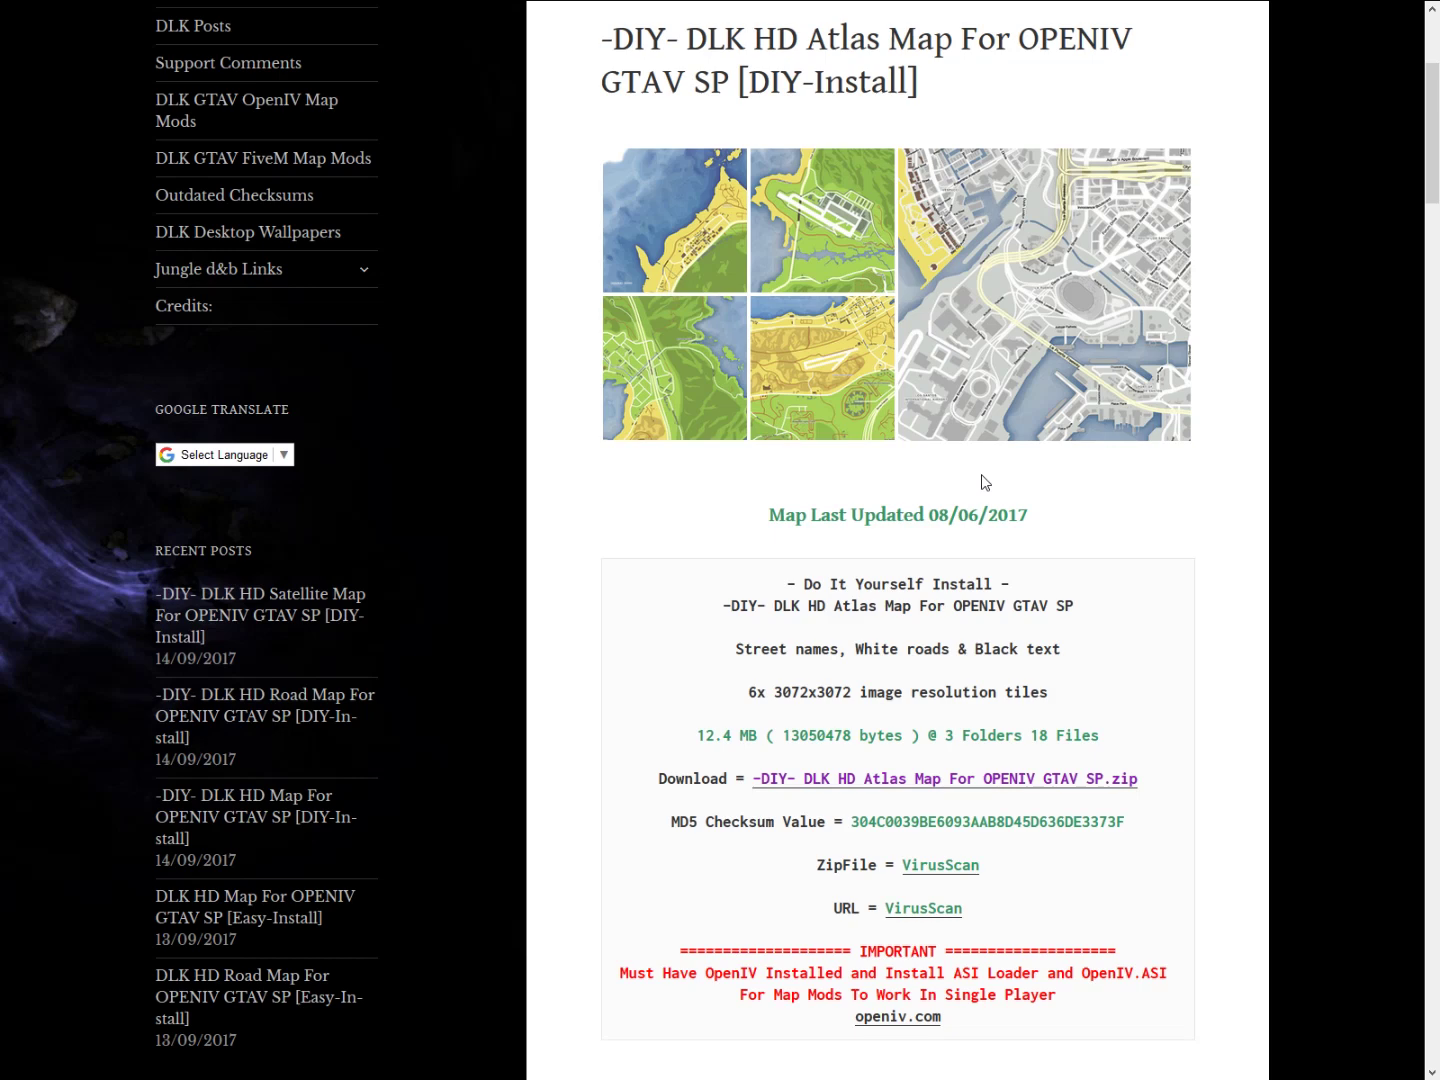
left_click(642, 505)
left_click(620, 480)
mouse_move(633, 8)
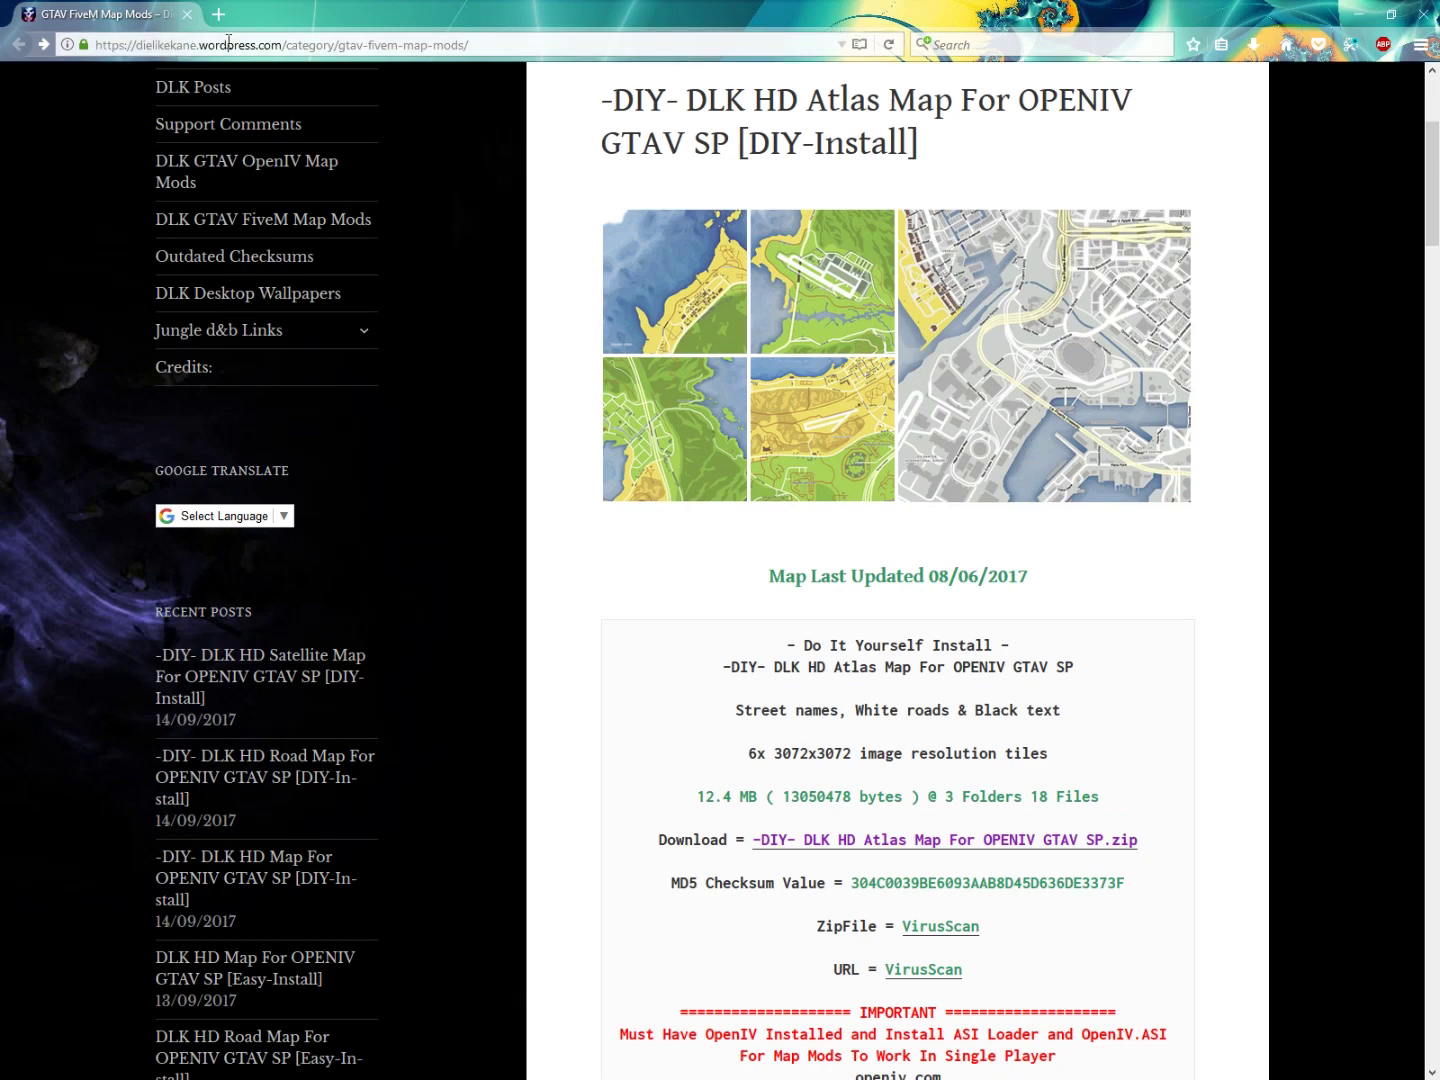
scroll(393, 344, "up", 5)
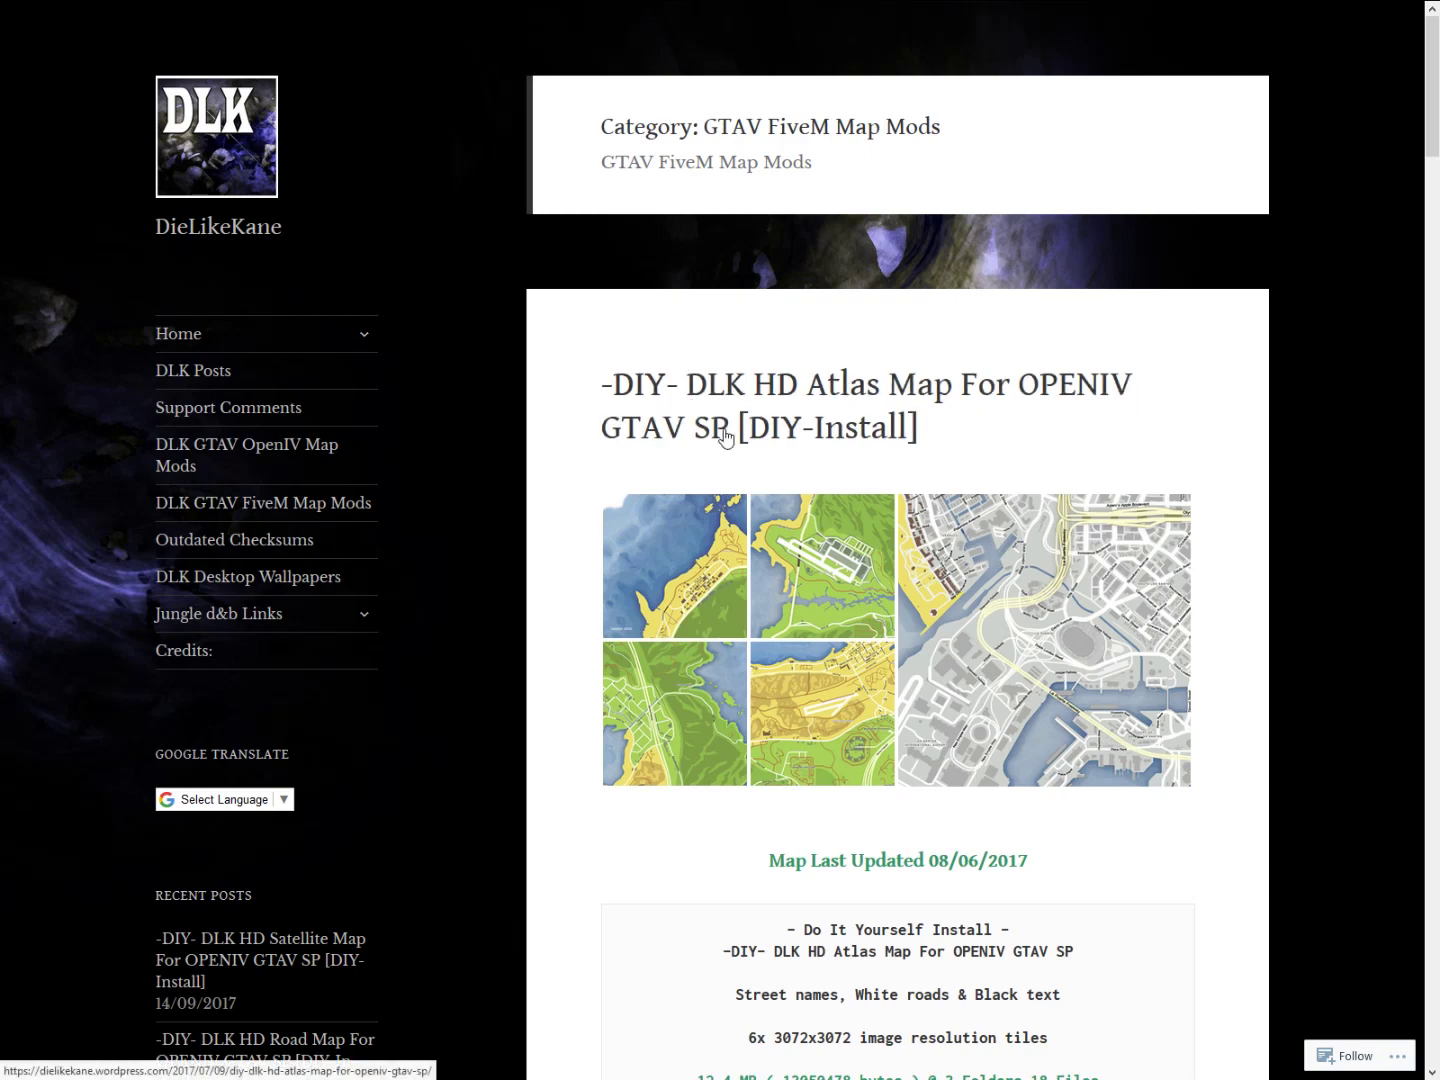
scroll(818, 529, "down", 10)
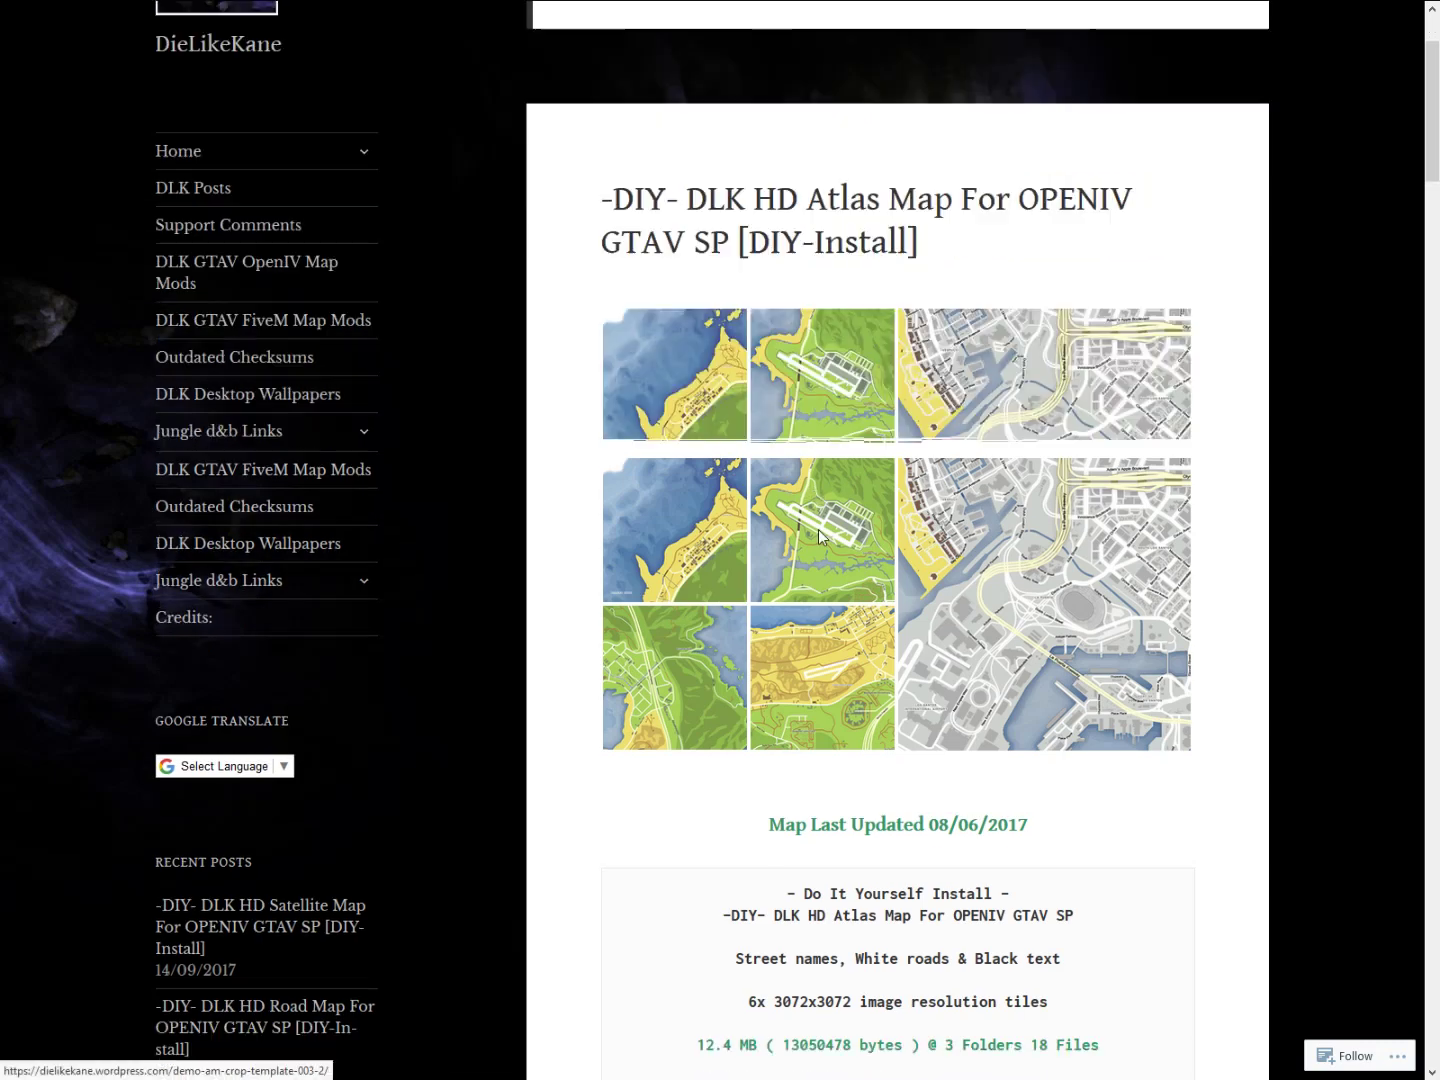
scroll(870, 497, "down", 8)
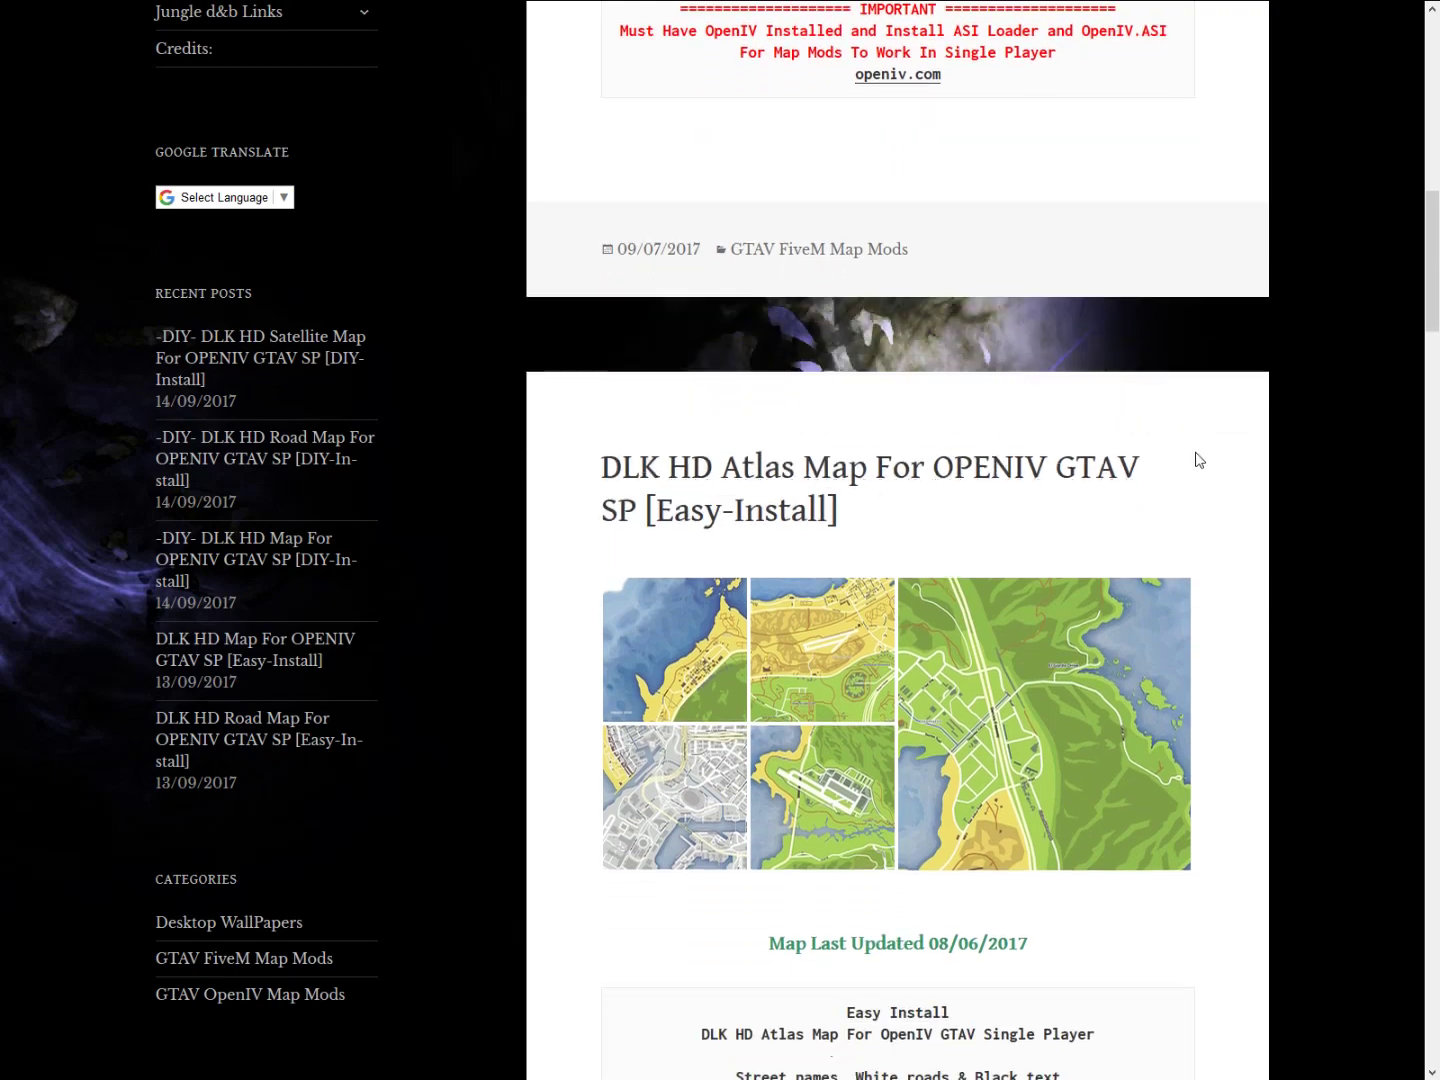
scroll(908, 580, "down", 10)
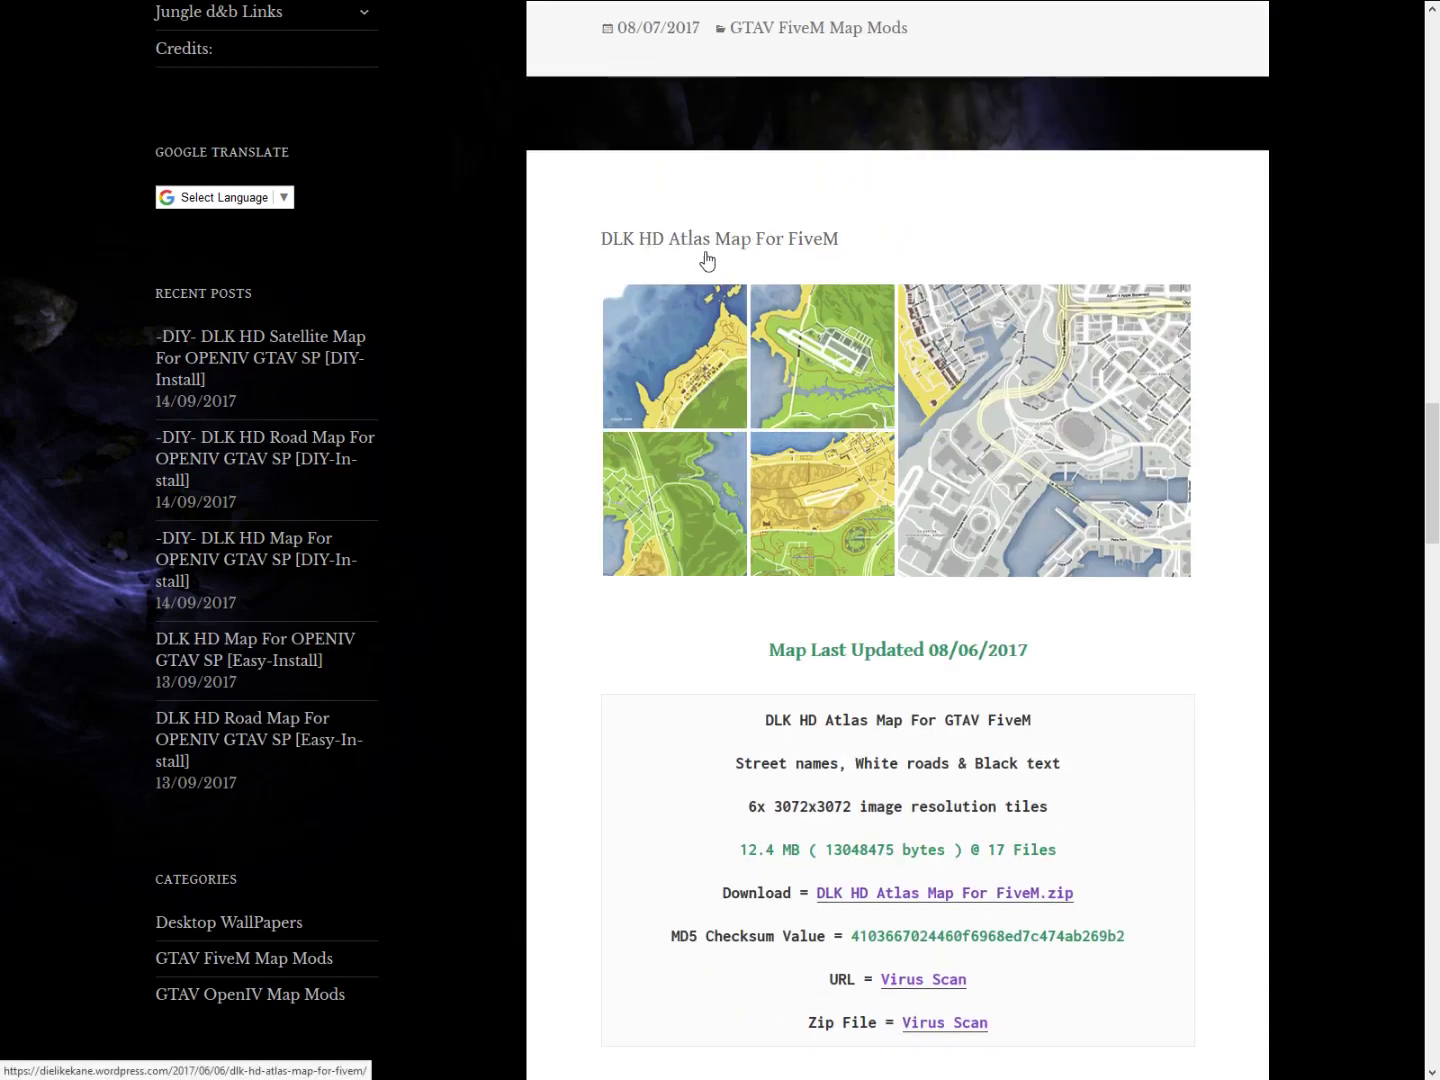
left_click(927, 250)
left_click_drag(899, 253, 806, 255)
left_click(1008, 245)
- Preview the Satellite Map tiles in the lightbox, then close it
scroll(672, 572, "down", 10)
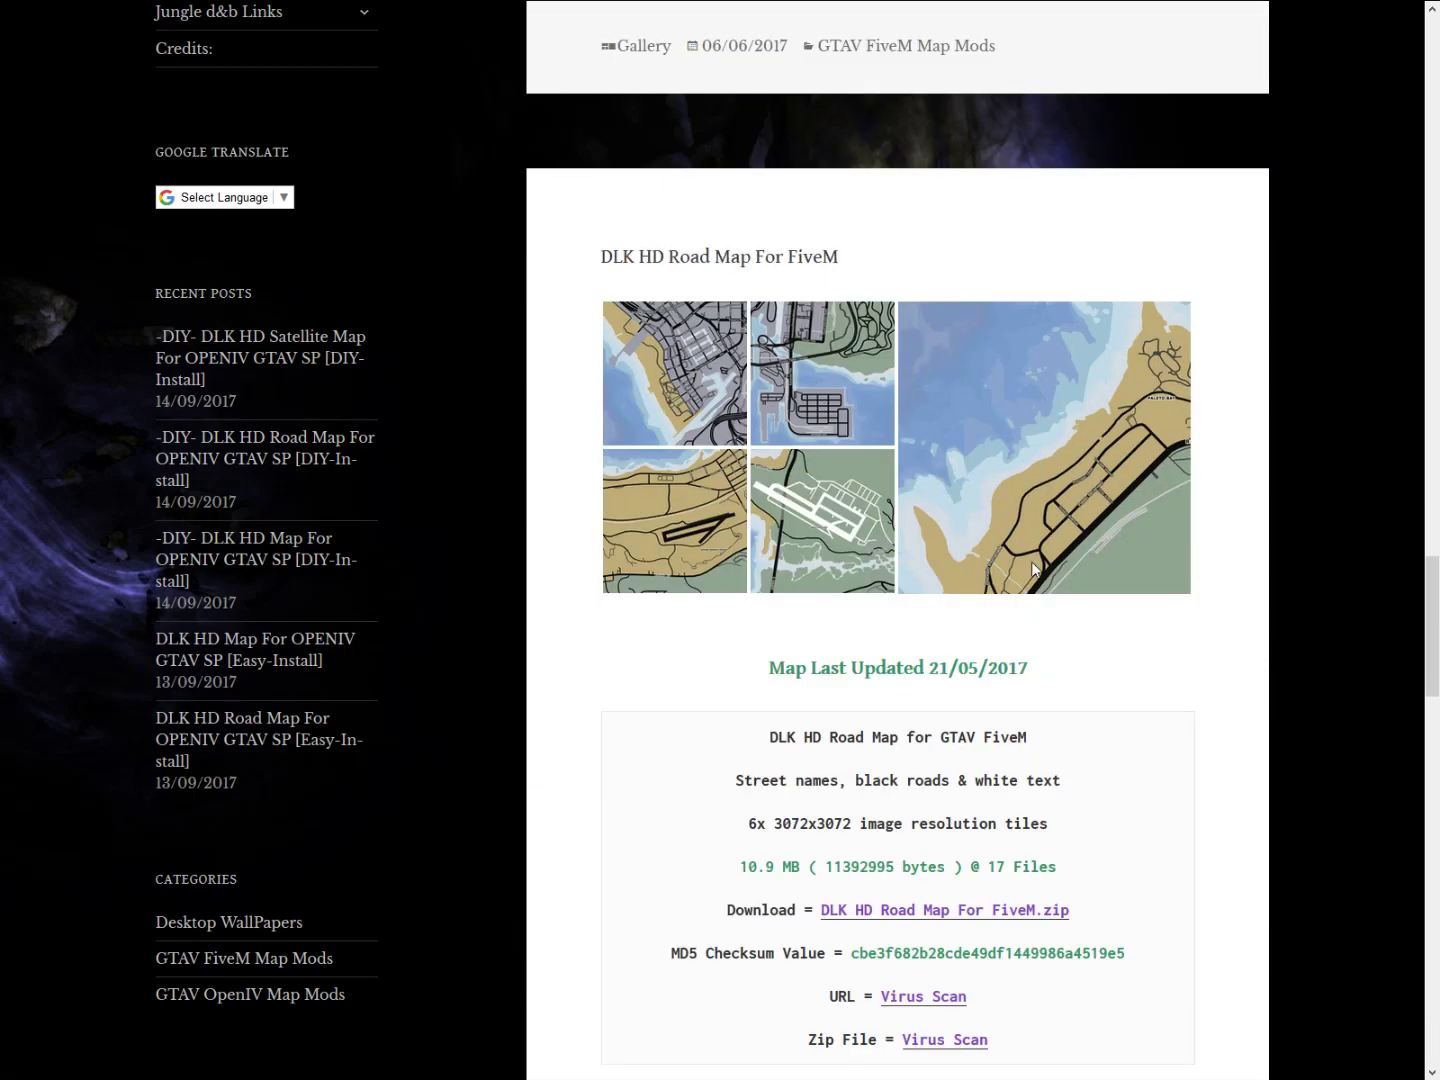
scroll(853, 428, "down", 14)
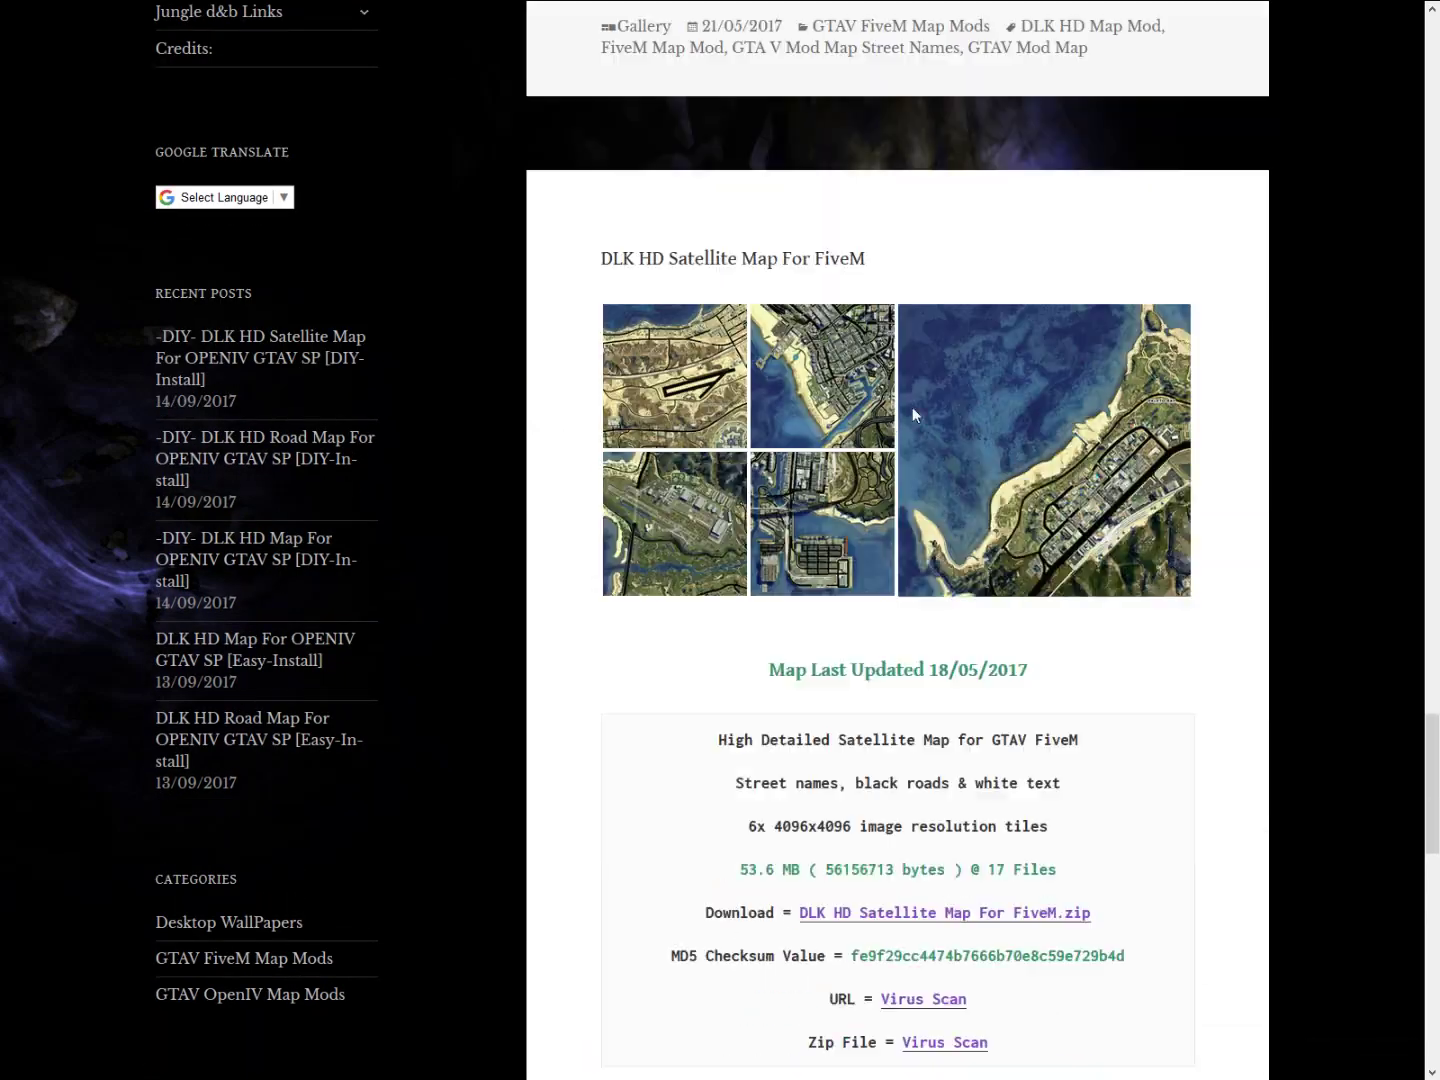
scroll(845, 380, "down", 9)
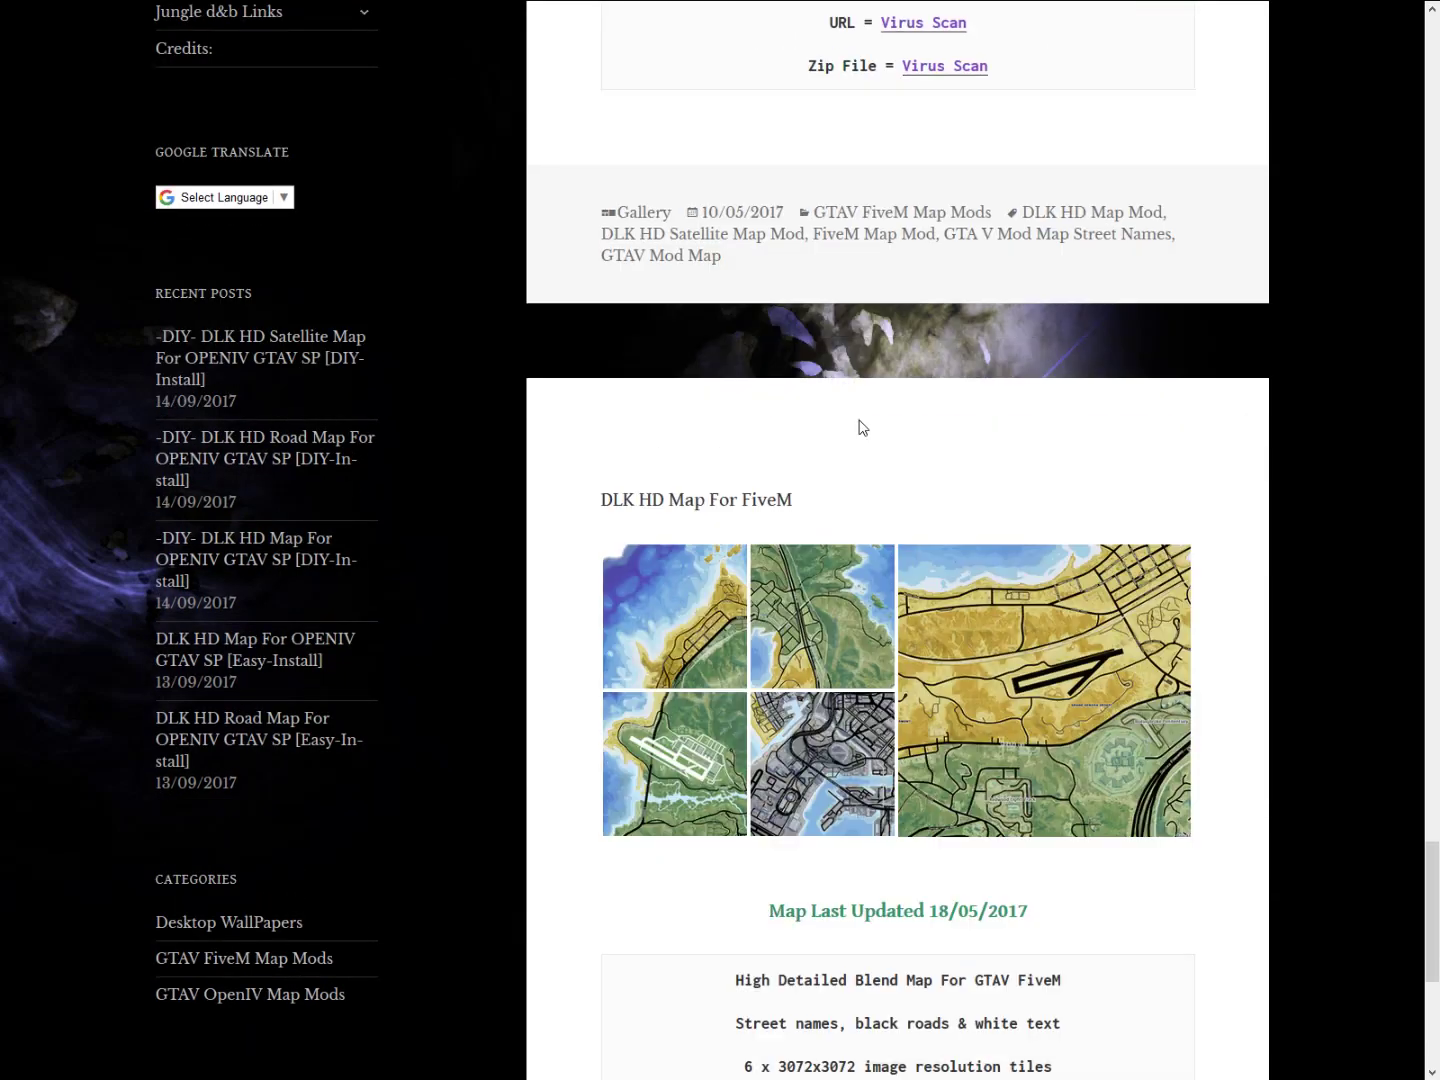
scroll(858, 424, "up", 5)
scroll(917, 404, "up", 3)
scroll(842, 386, "down", 8)
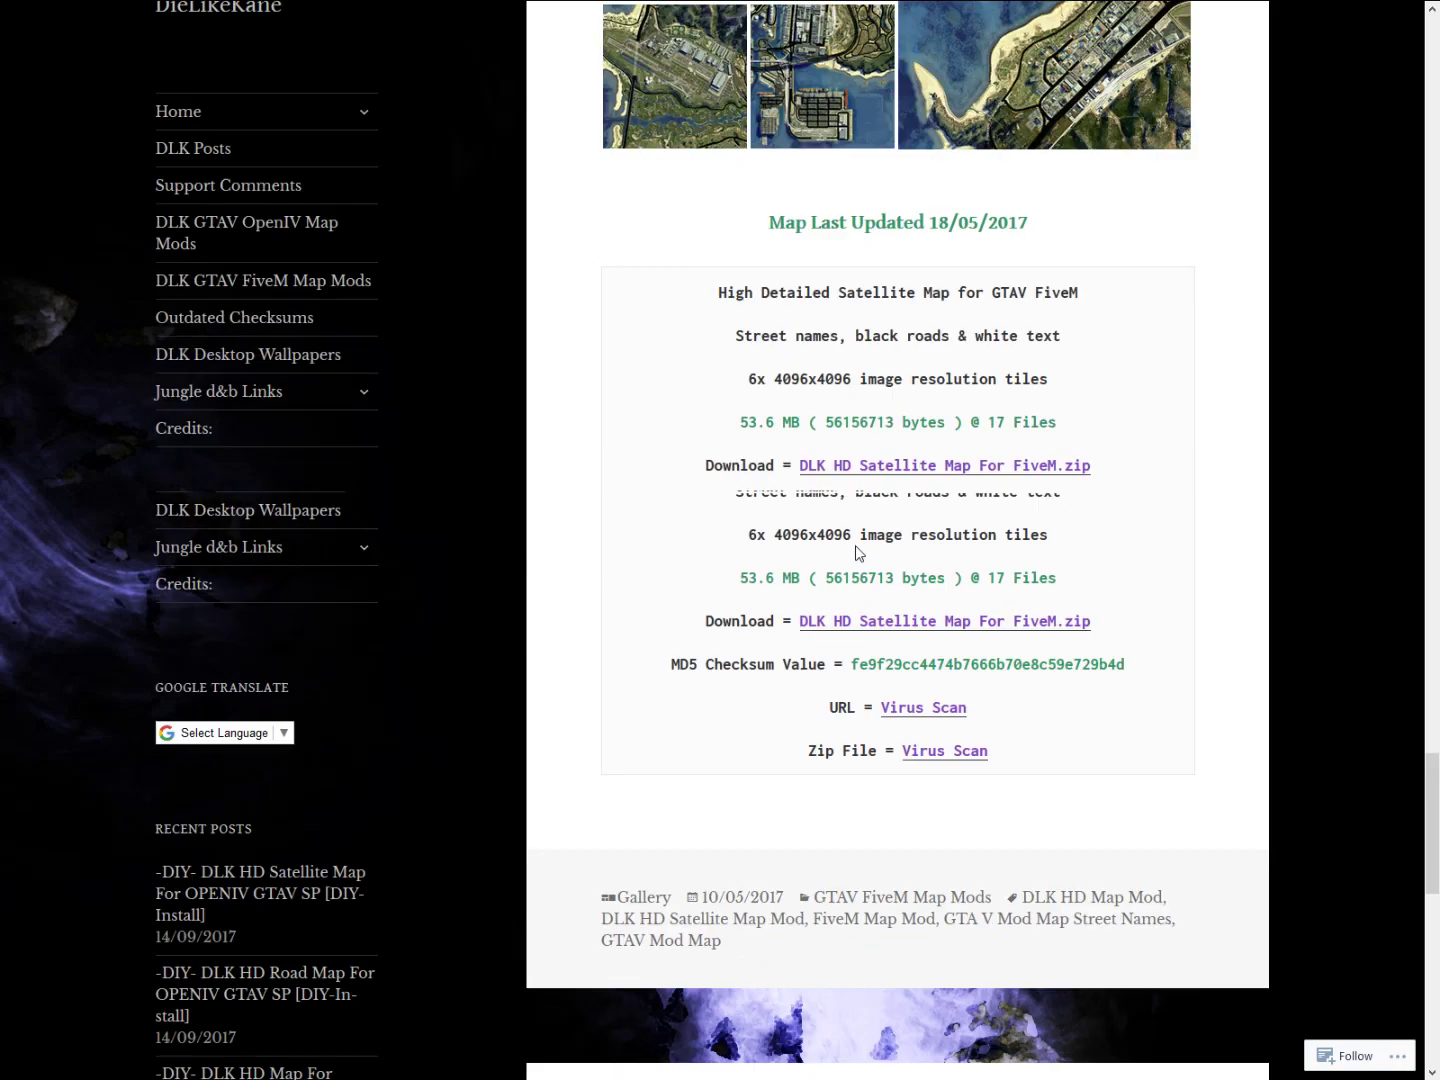
scroll(815, 555, "down", 5)
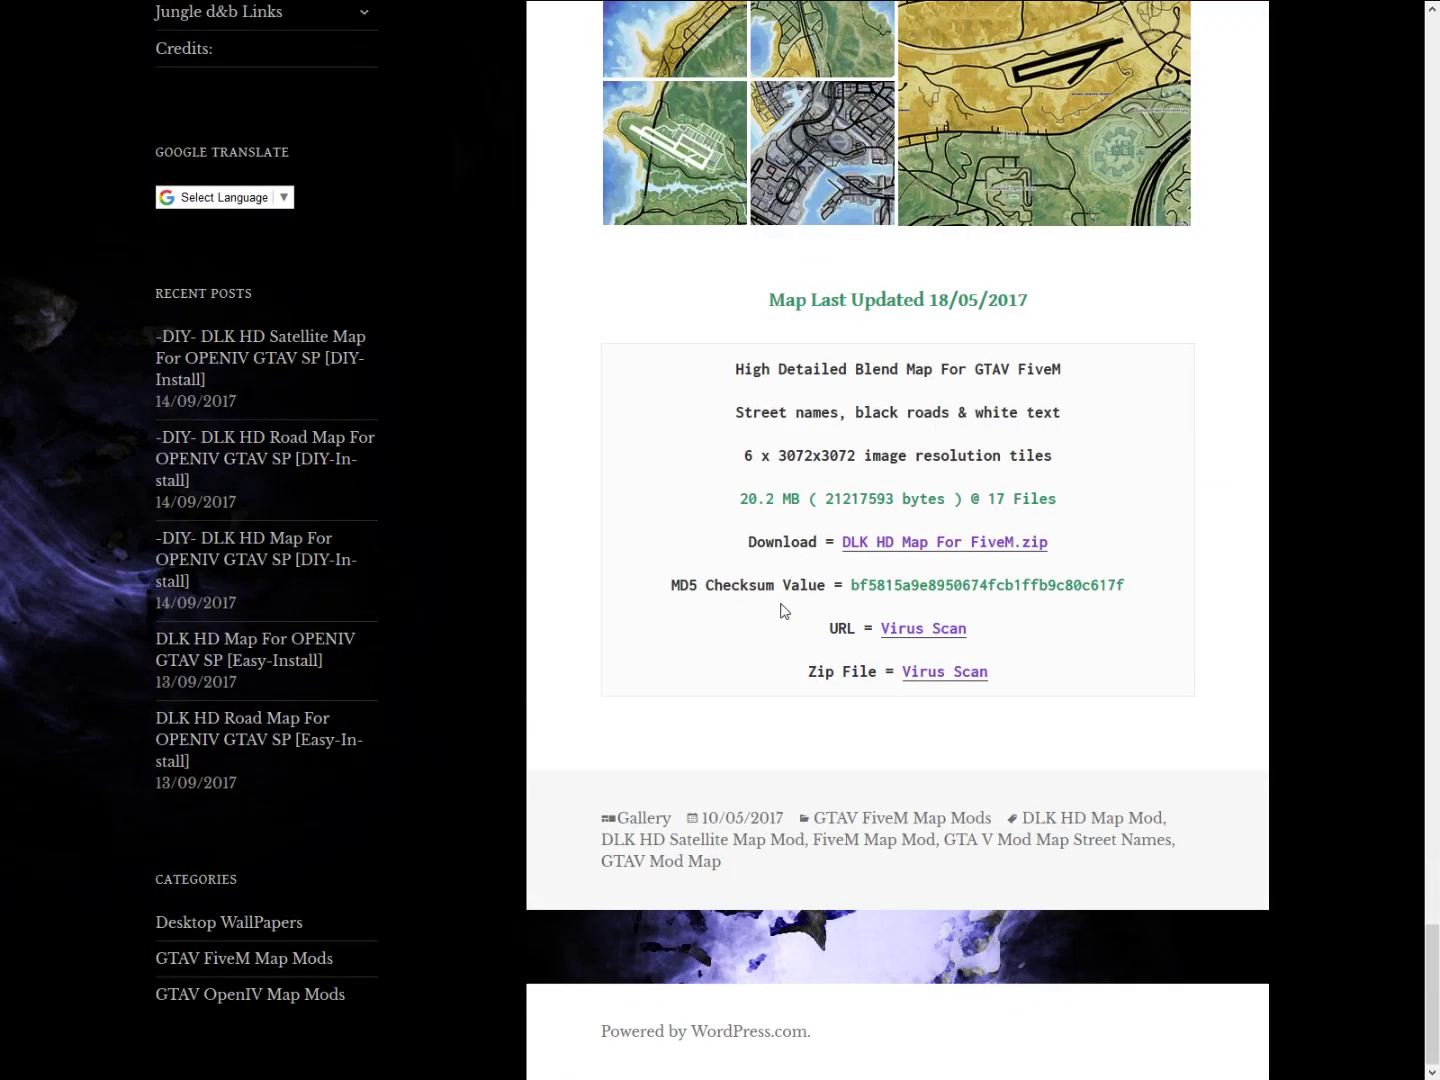
scroll(784, 584, "up", 15)
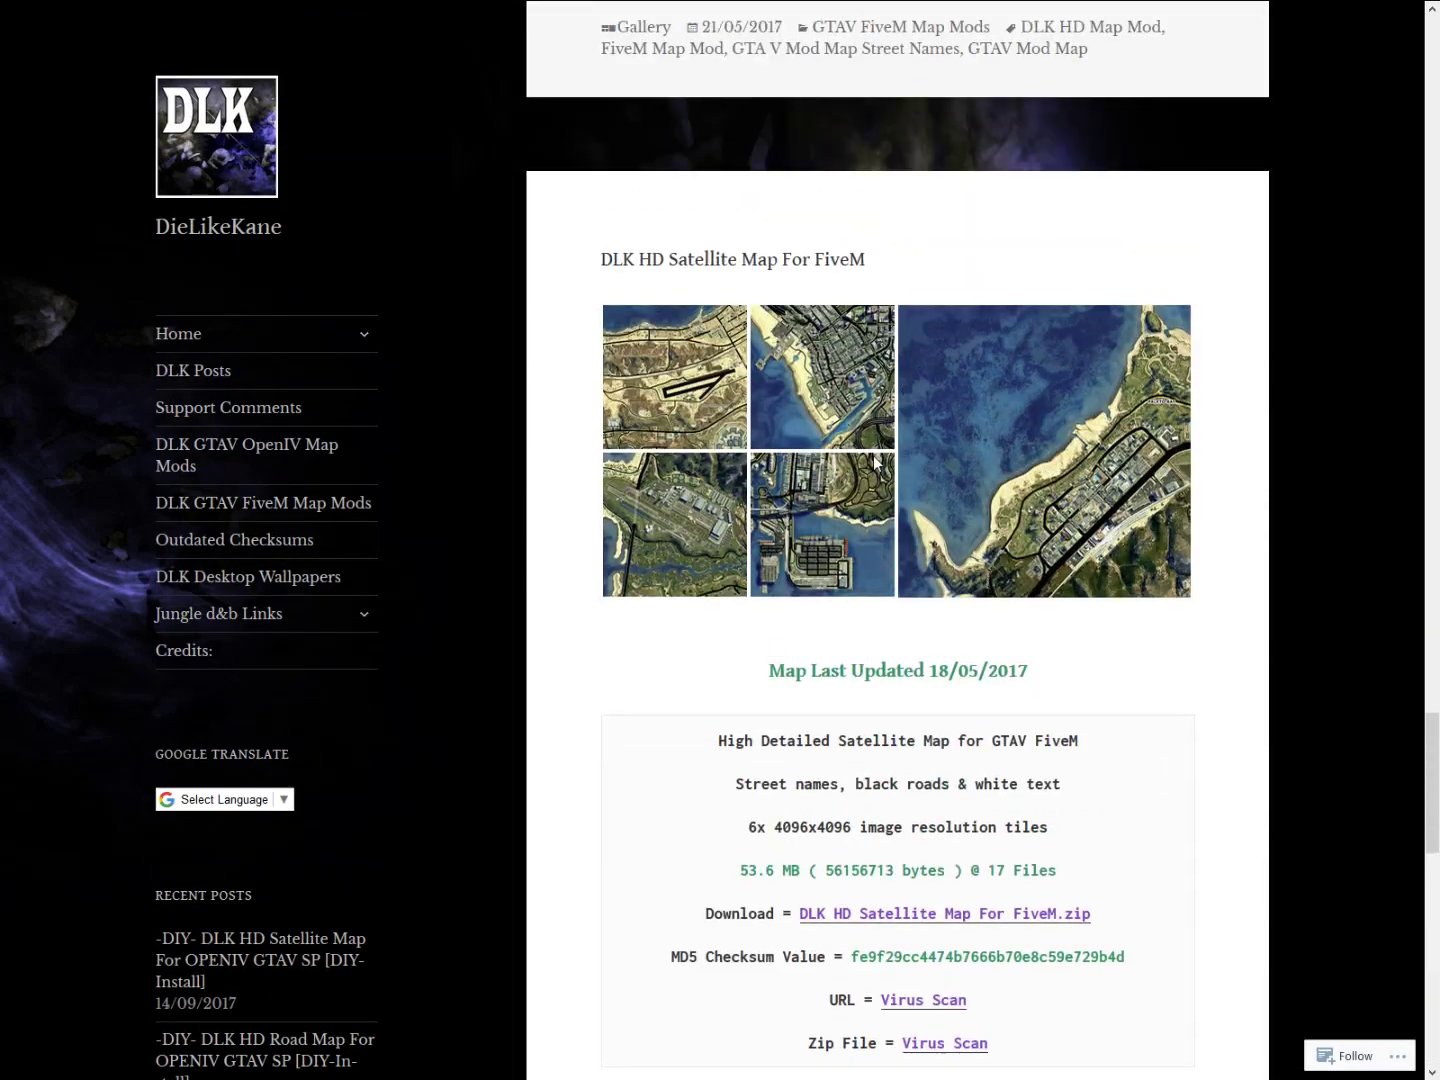
left_click(986, 446)
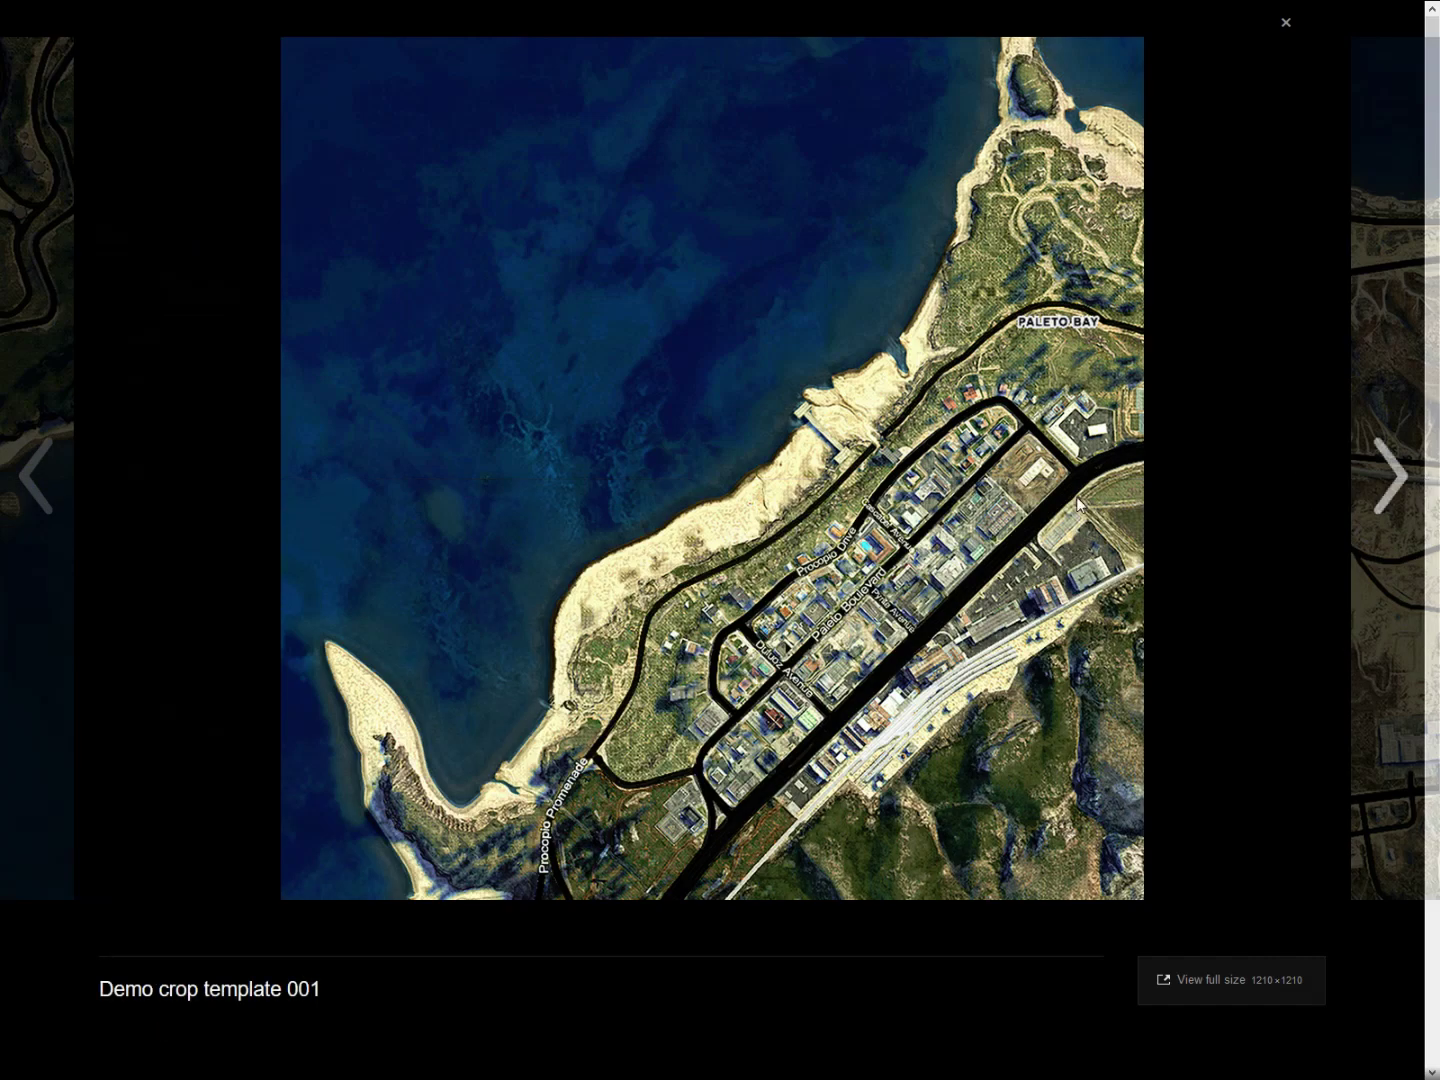
left_click(1385, 483)
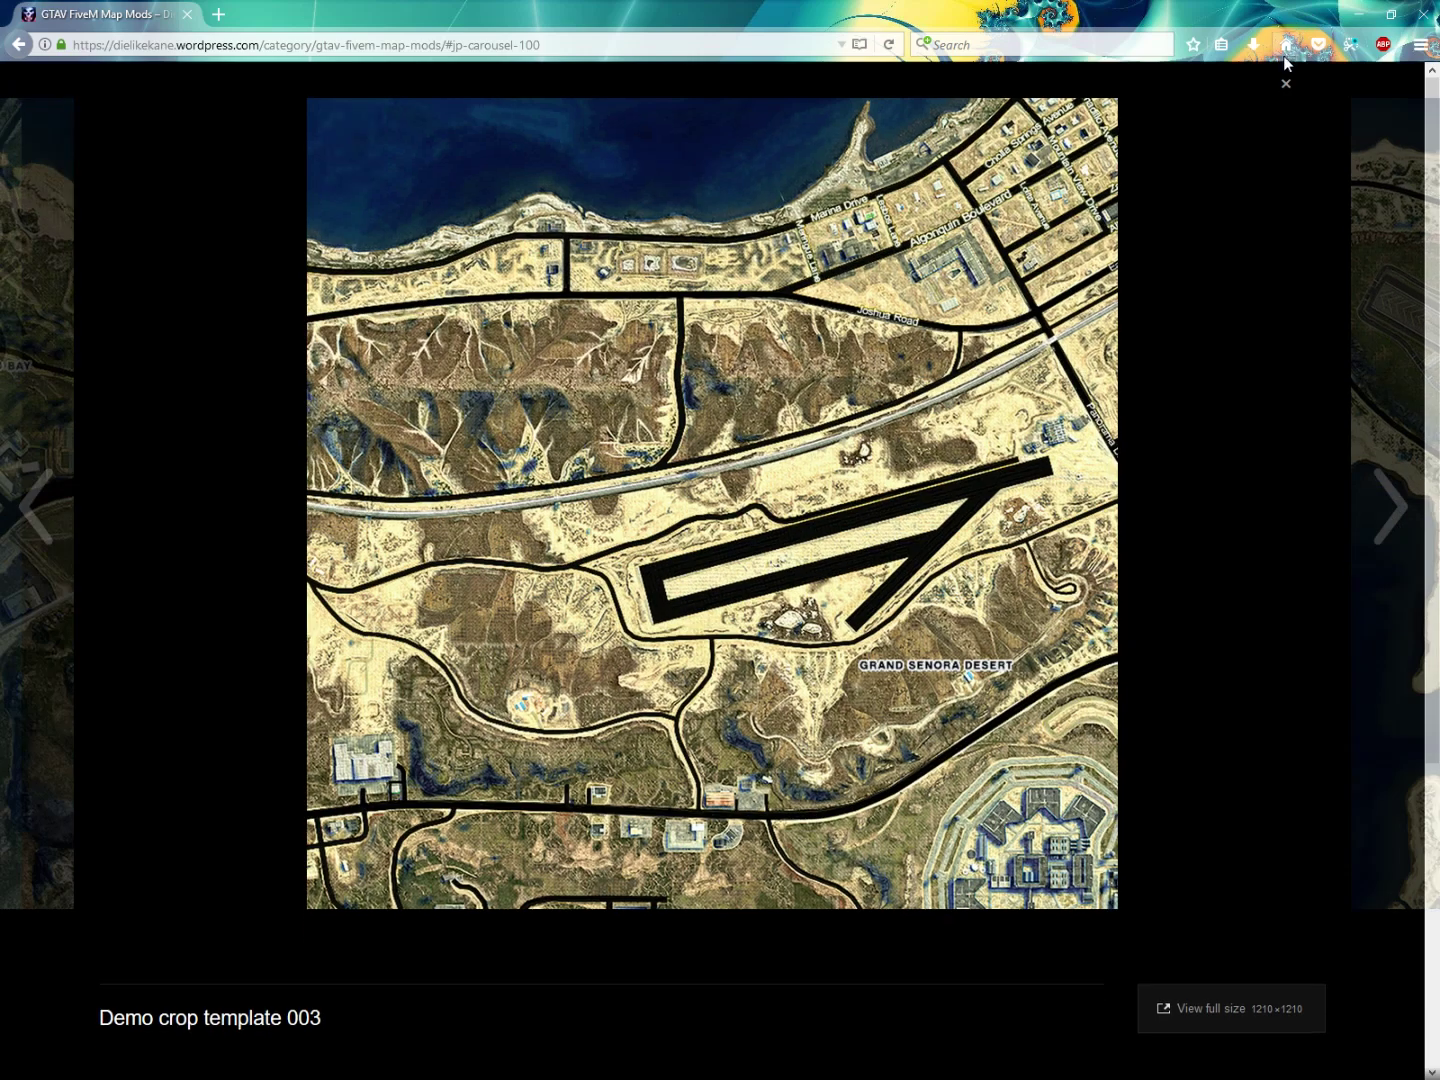
left_click(1284, 84)
- Open the DLK HD Atlas Map For FiveM.zip download link
scroll(957, 514, "up", 7)
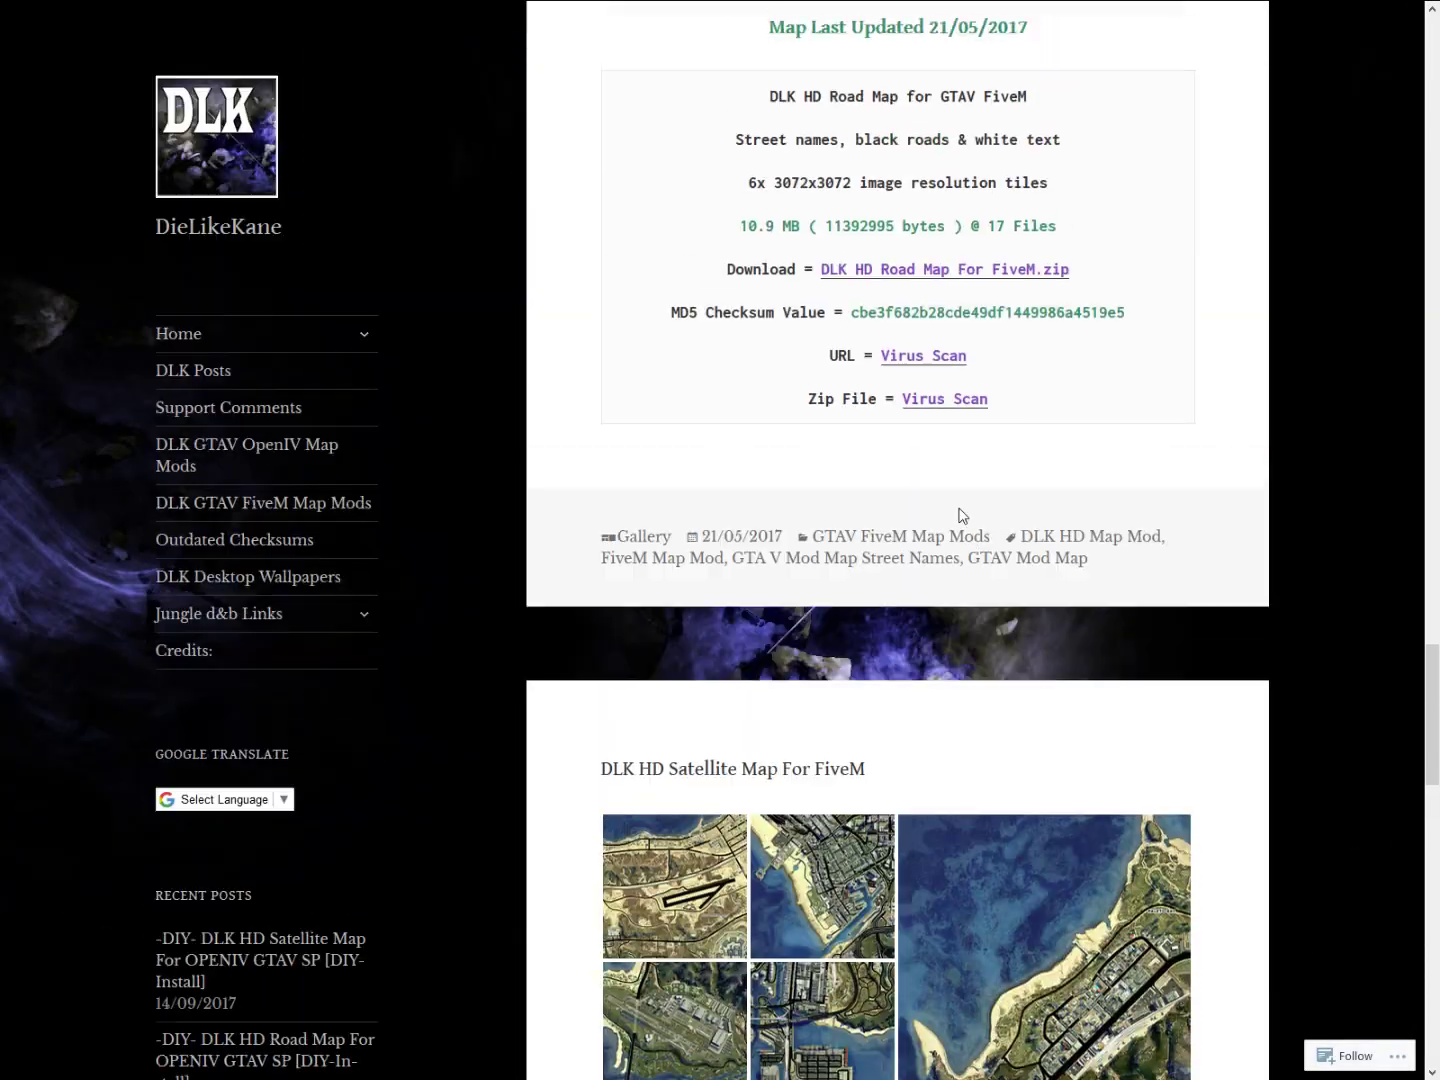
scroll(955, 516, "up", 9)
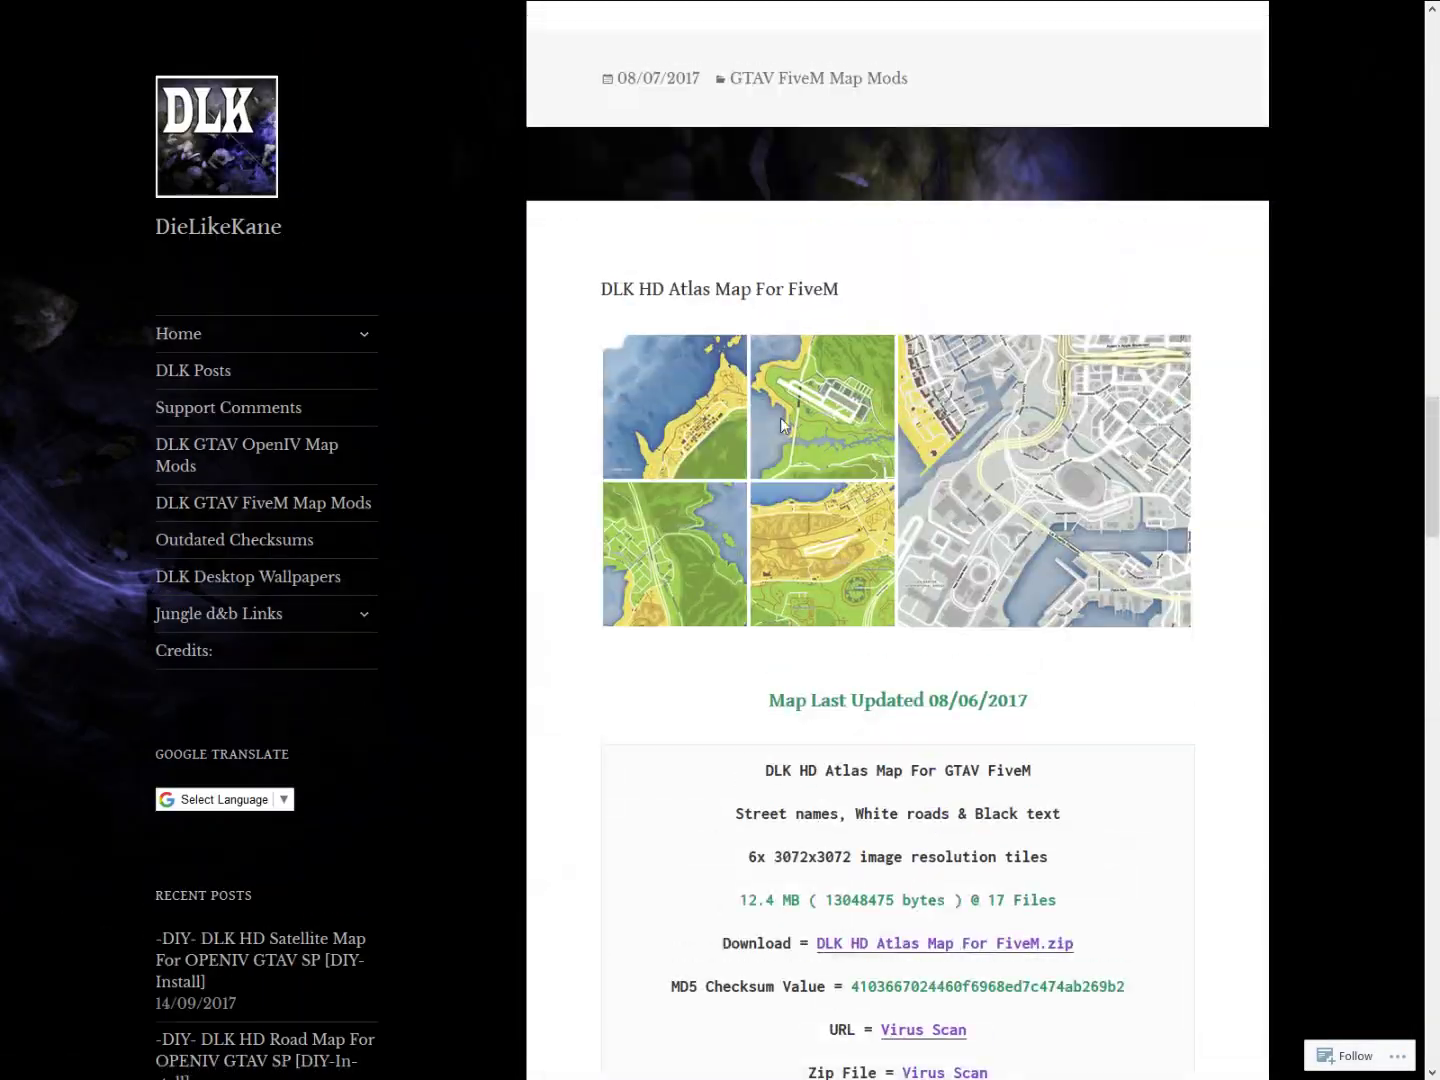
scroll(922, 805, "down", 2)
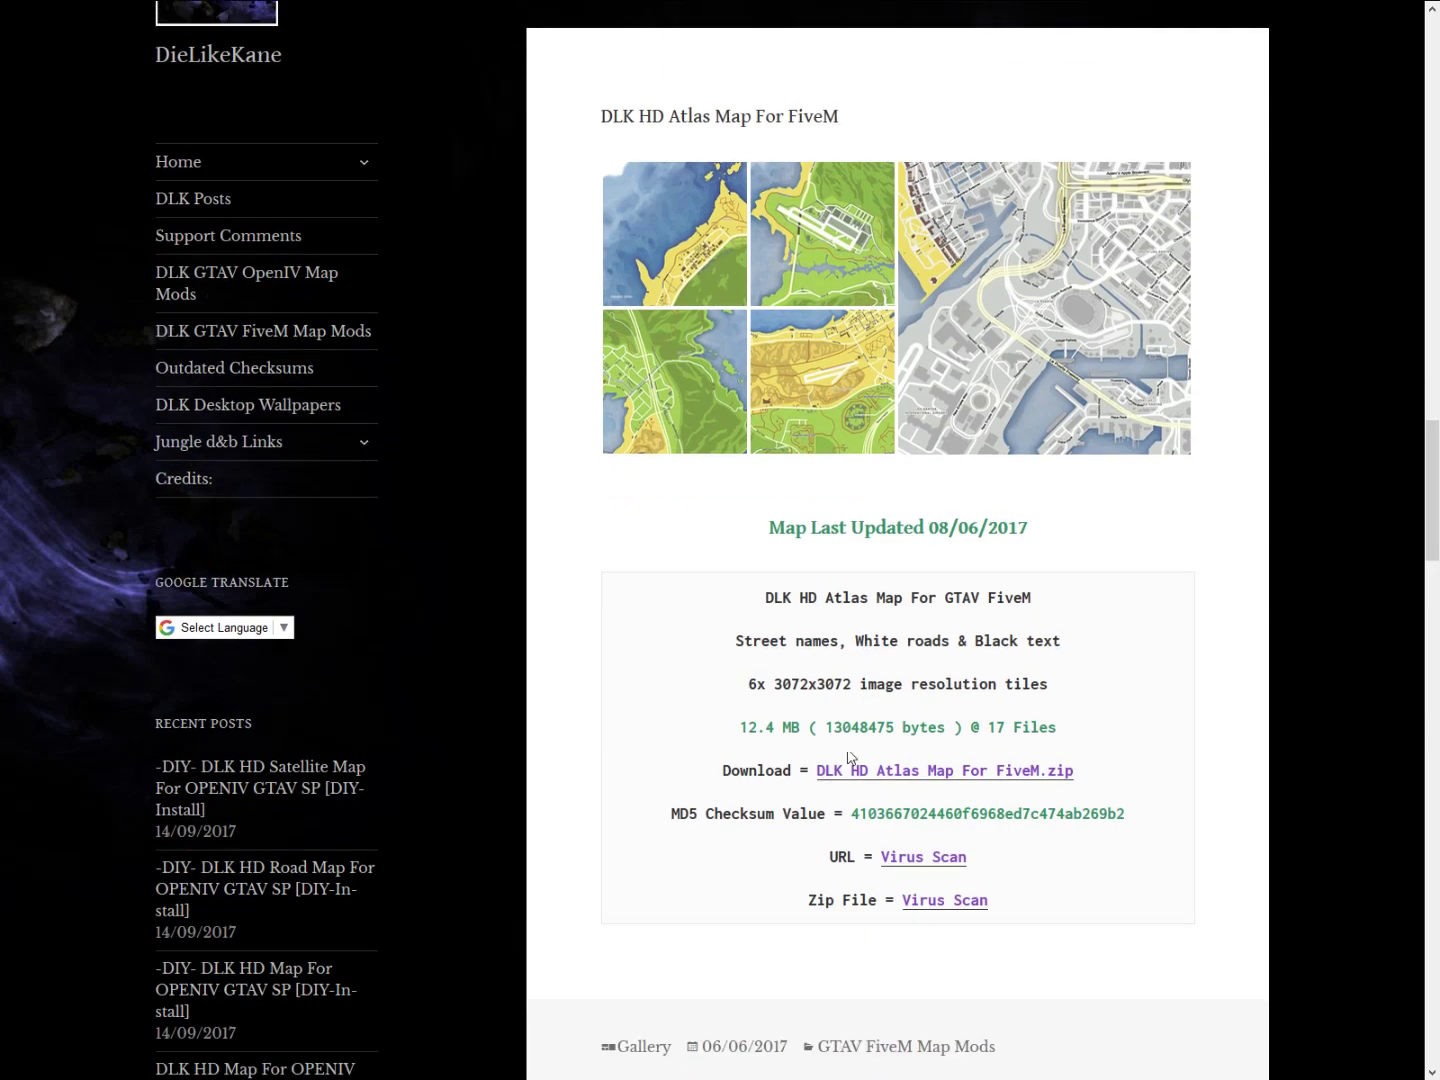
left_click(932, 770)
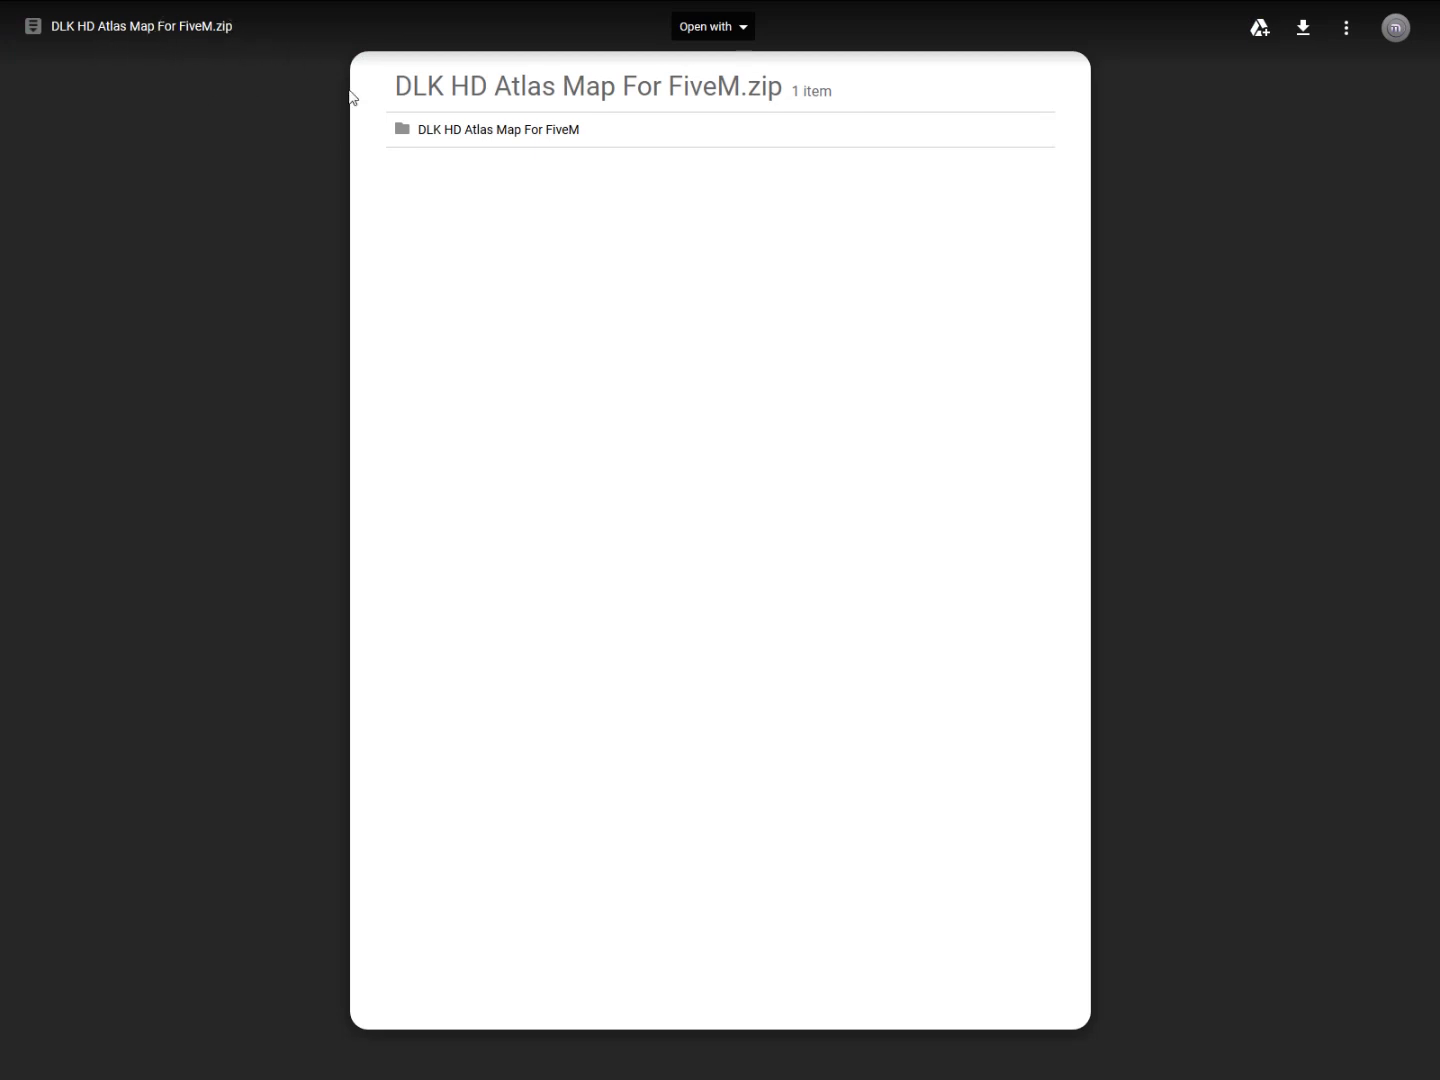
- Open the DLK HD Atlas Map For FiveM folder inside the zip in Google Drive
left_click(517, 131)
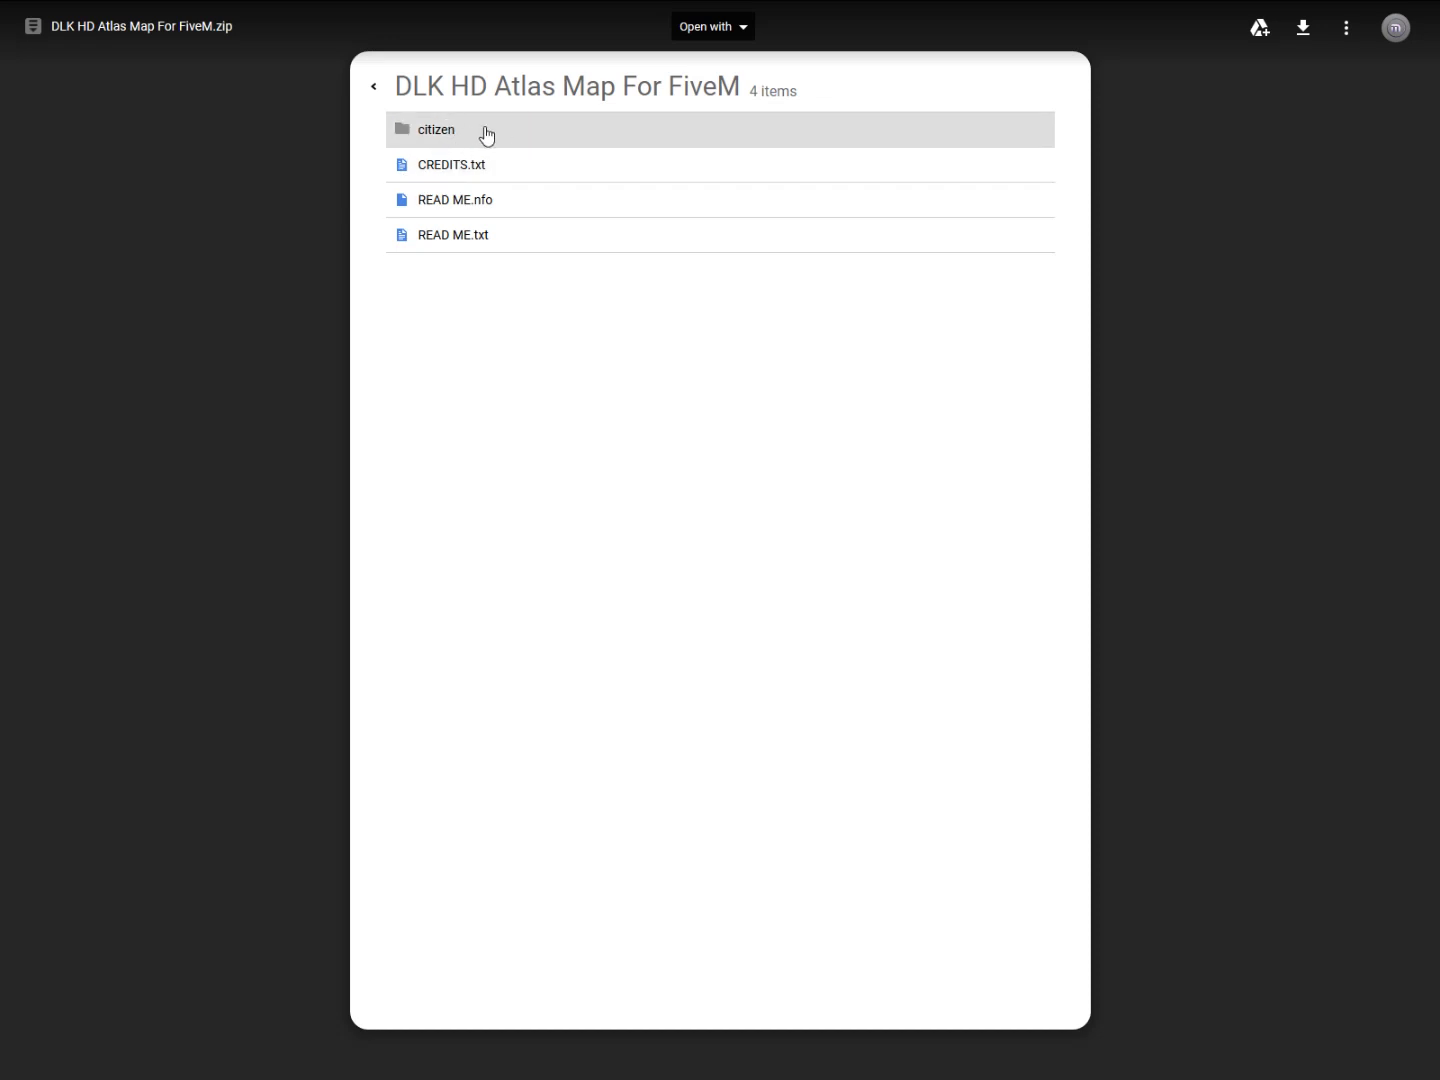
right_click(565, 131)
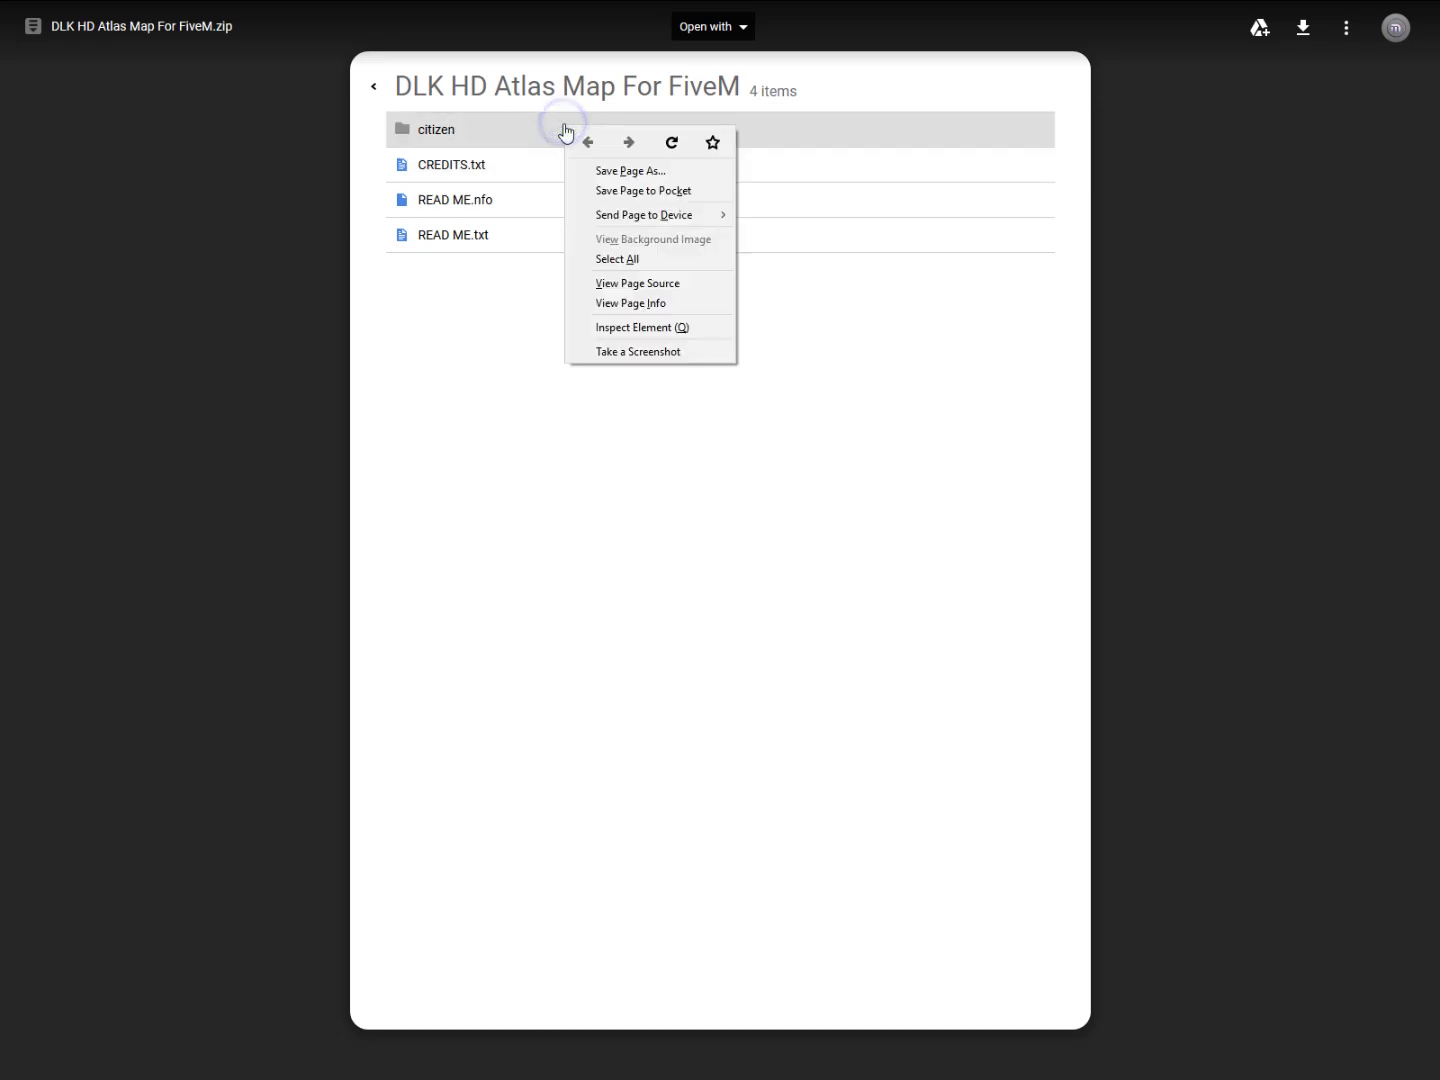
left_click(379, 410)
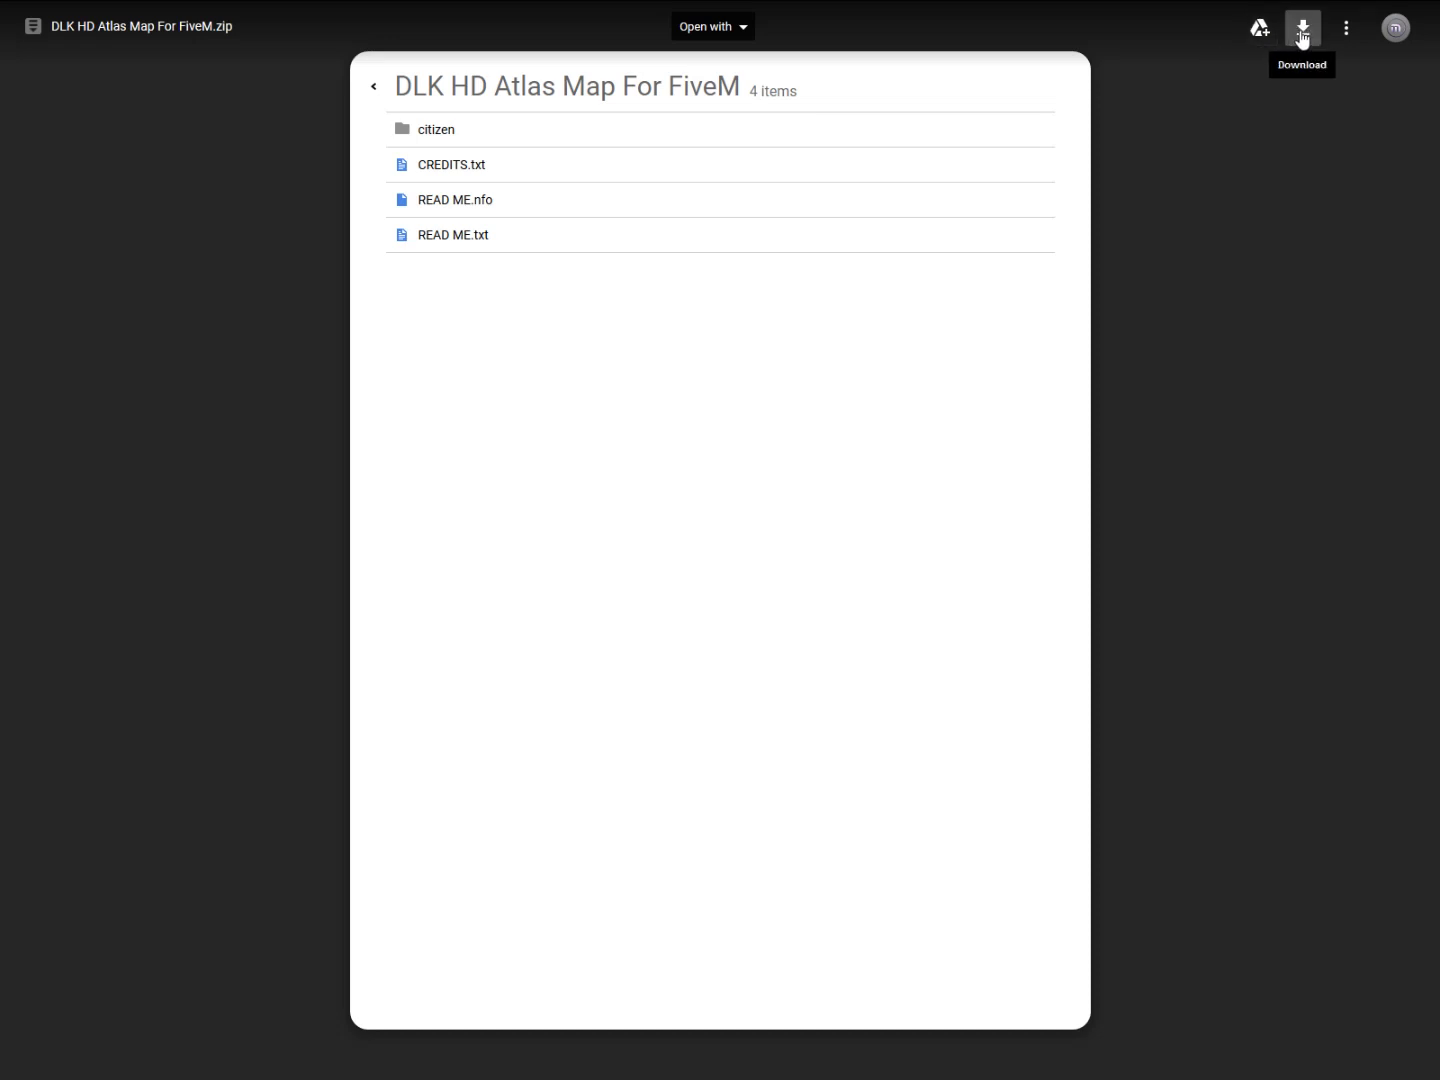
- Download the whole zip archive, choosing to open it with WinRAR
left_click(1302, 30)
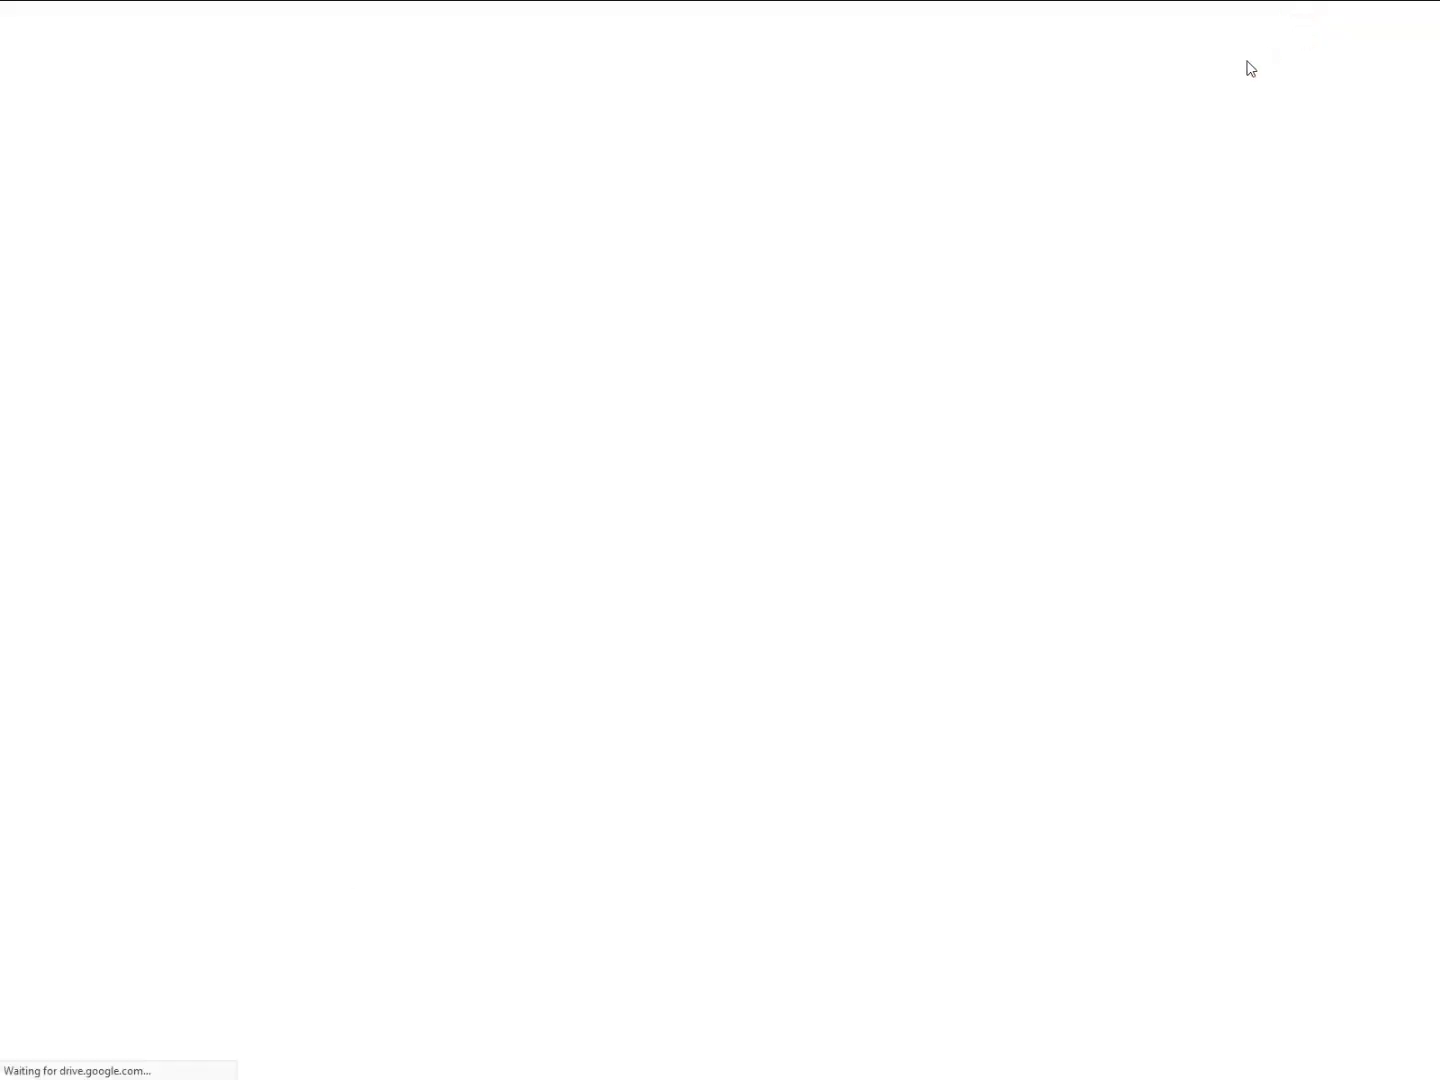
mouse_move(683, 8)
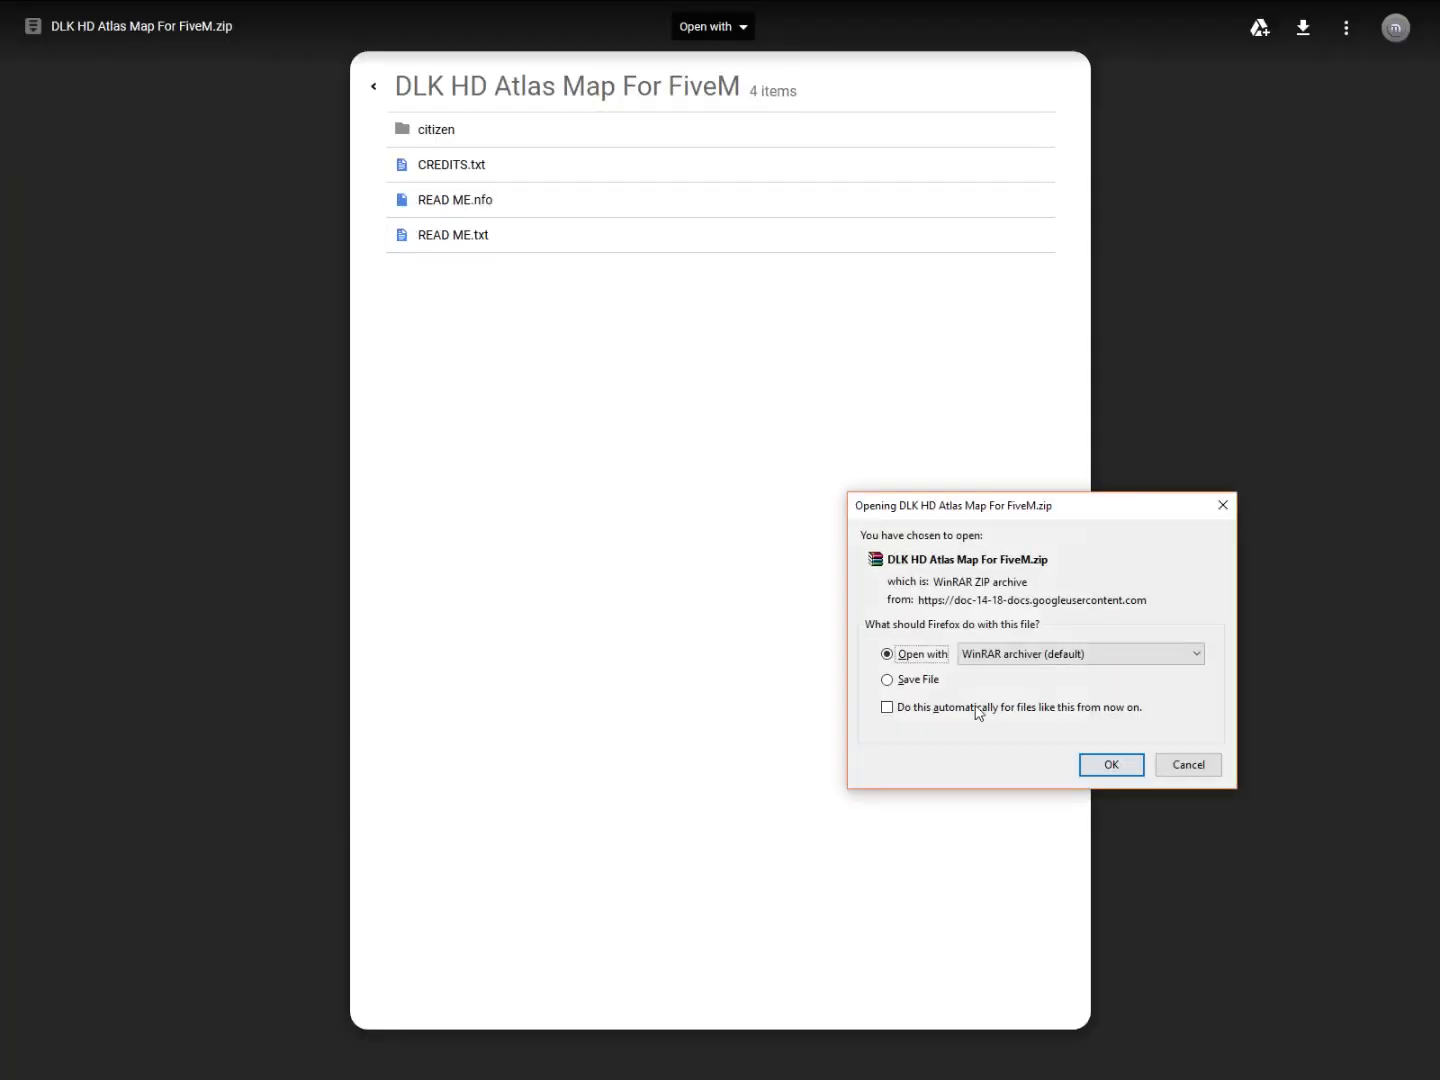
left_click(1130, 767)
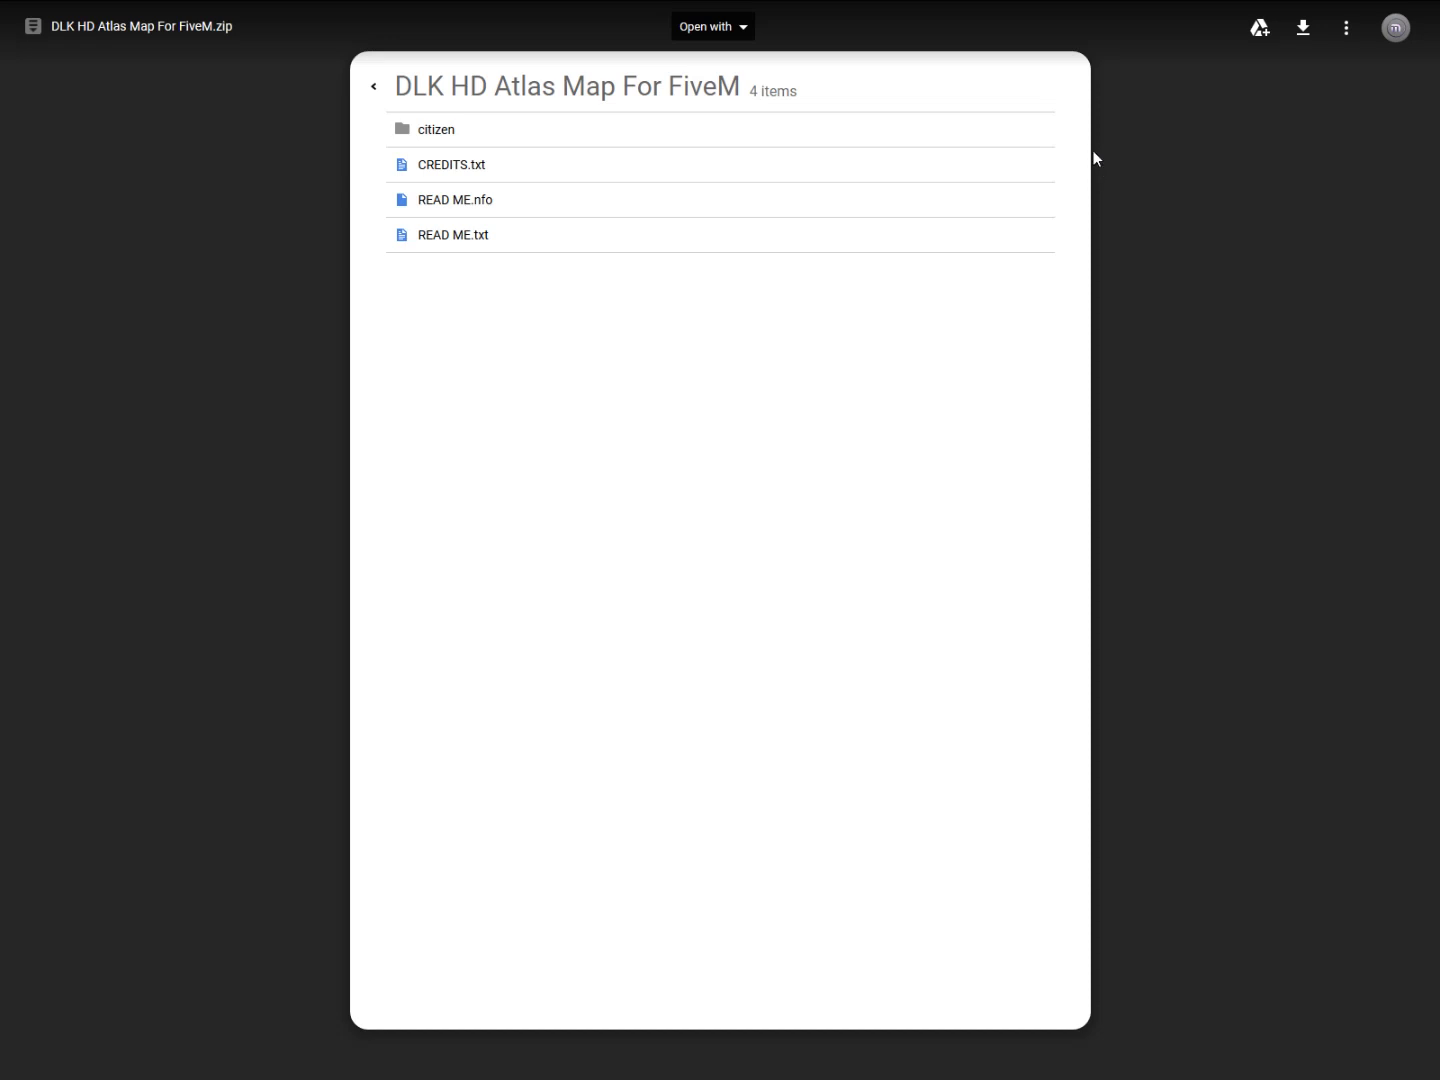
- Open the downloaded zip from Firefox's downloads list and dismiss WinRAR's licence reminder
mouse_move(1244, 8)
left_click(1253, 44)
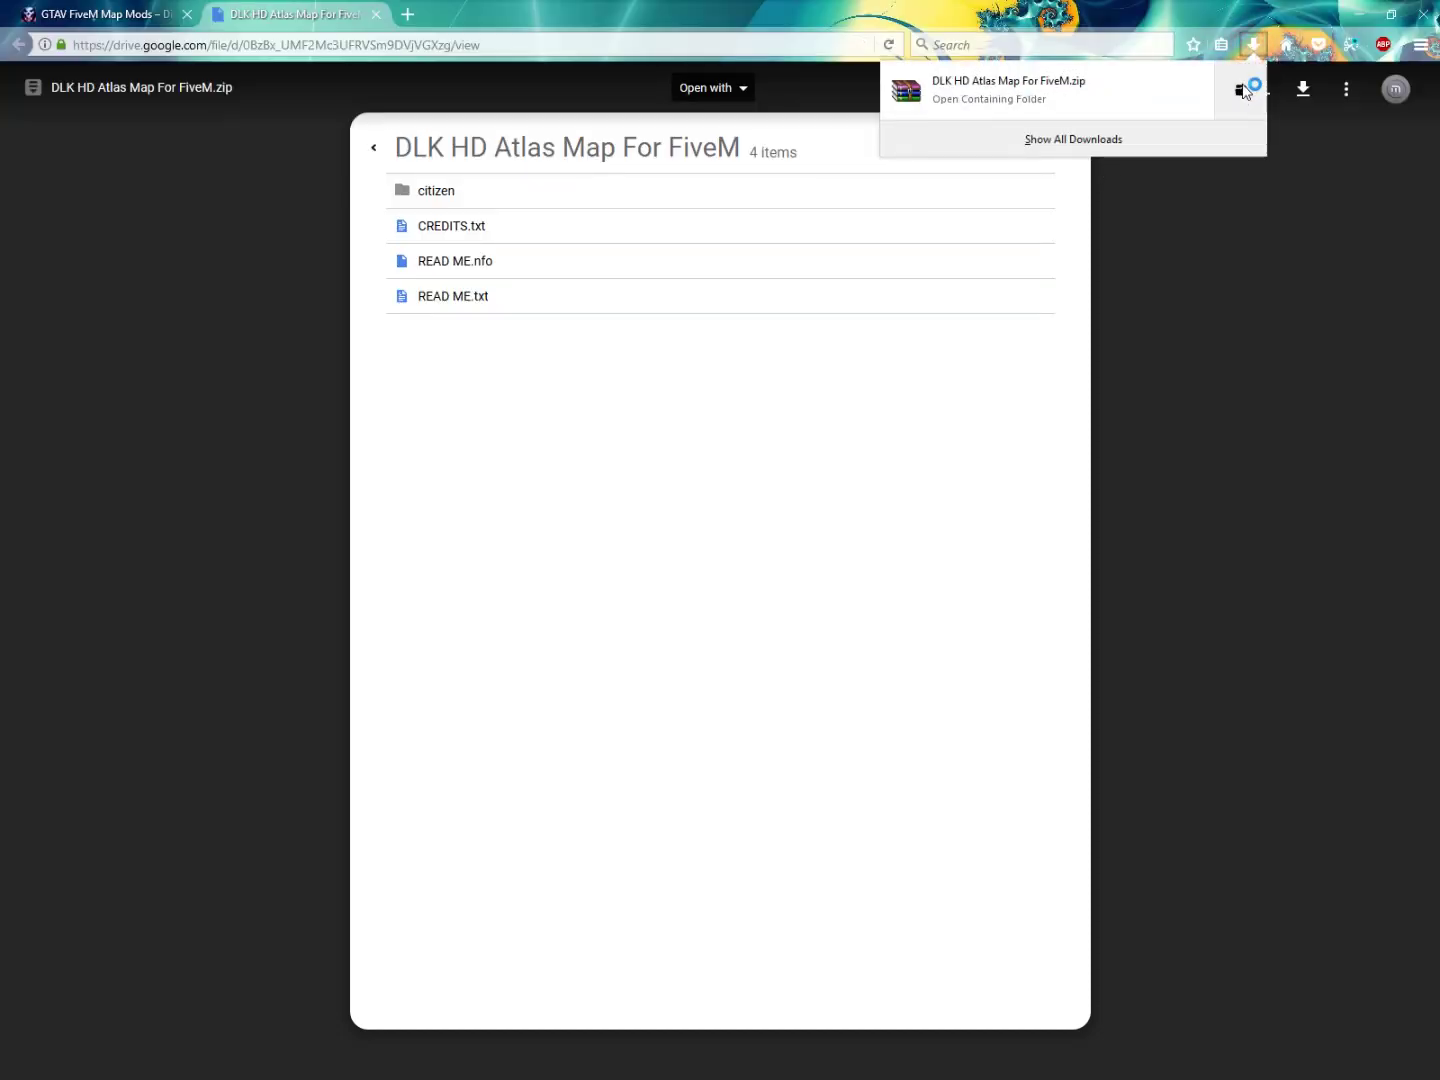
left_click(1227, 94)
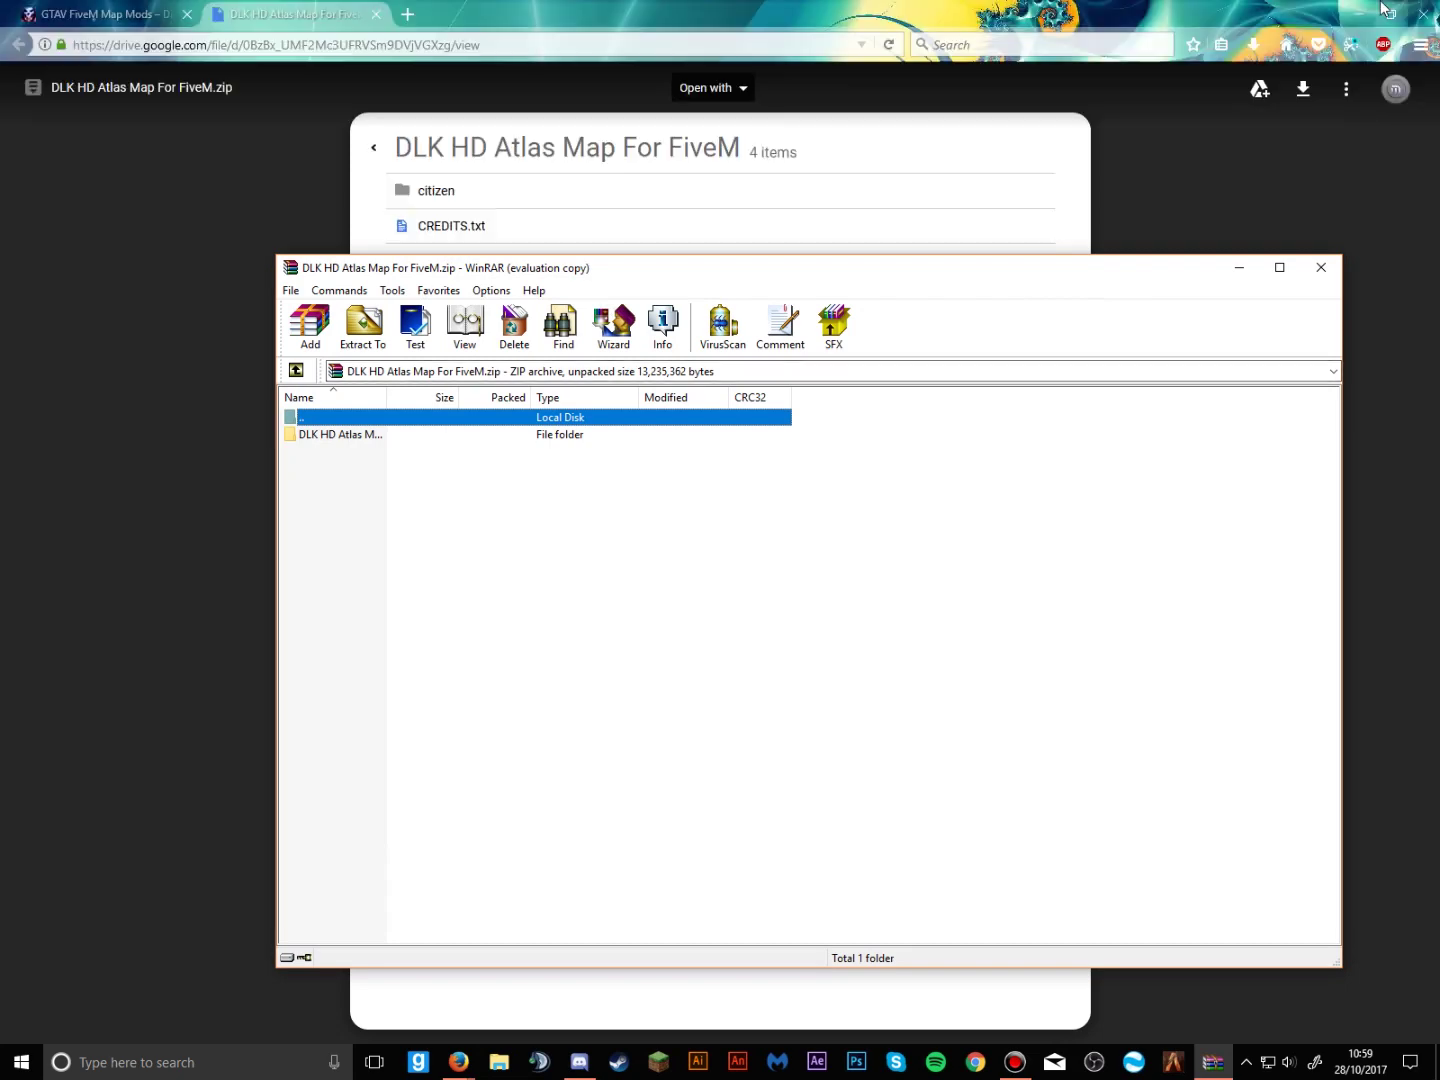
left_click(1359, 14)
left_click(903, 626)
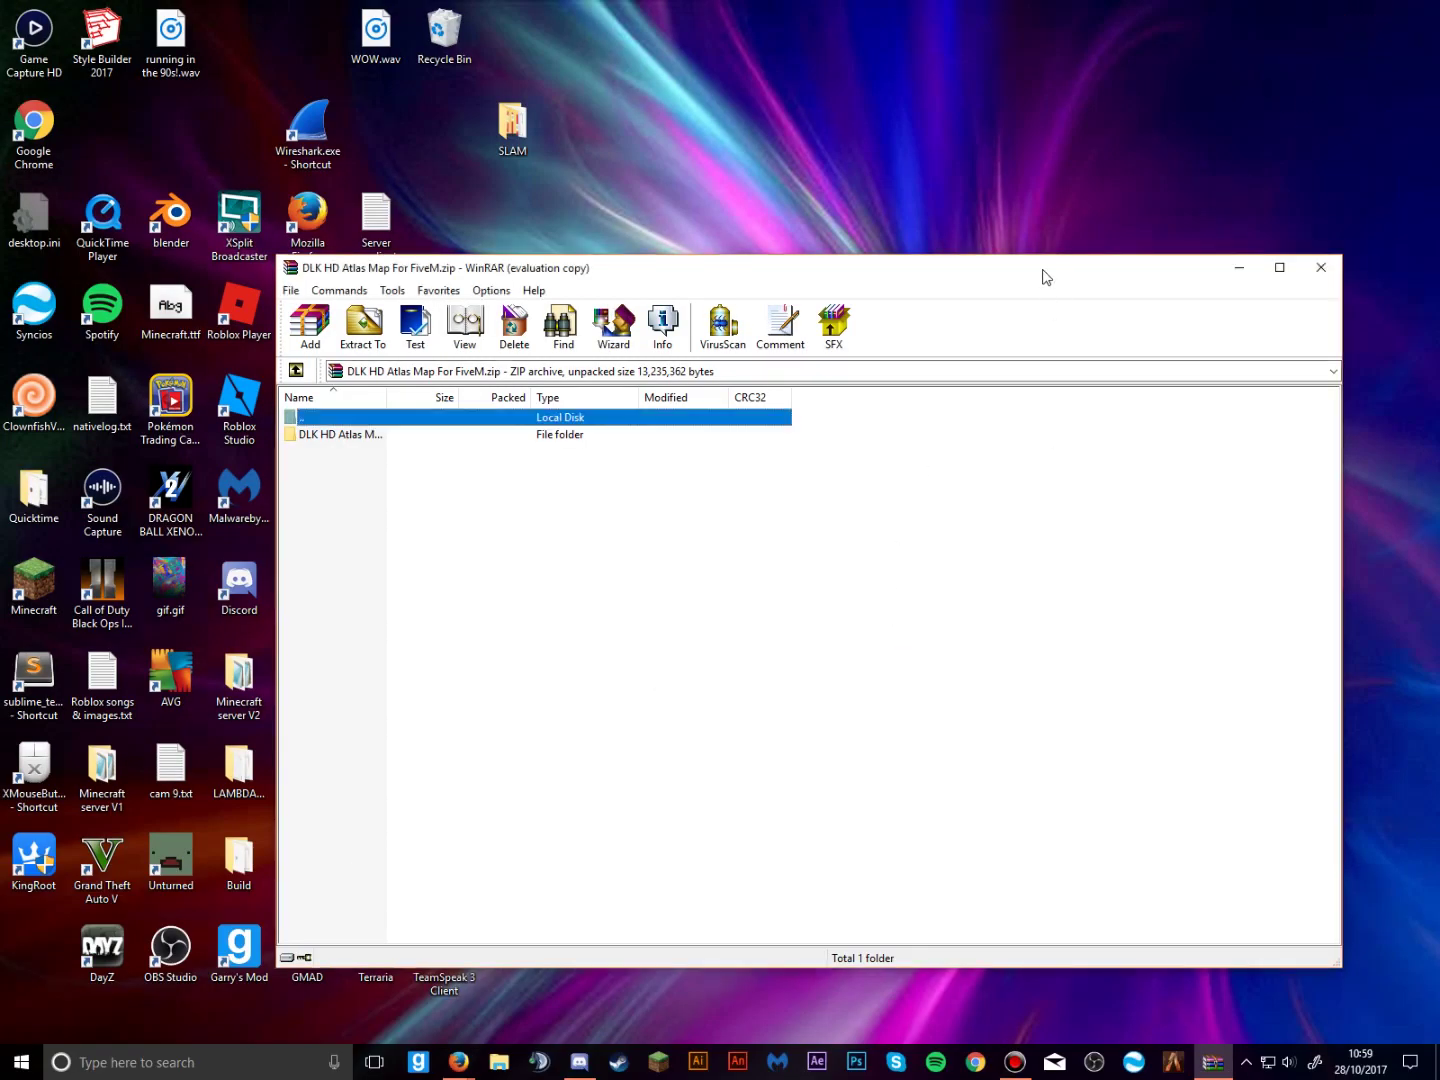
left_click_drag(1038, 270, 1068, 337)
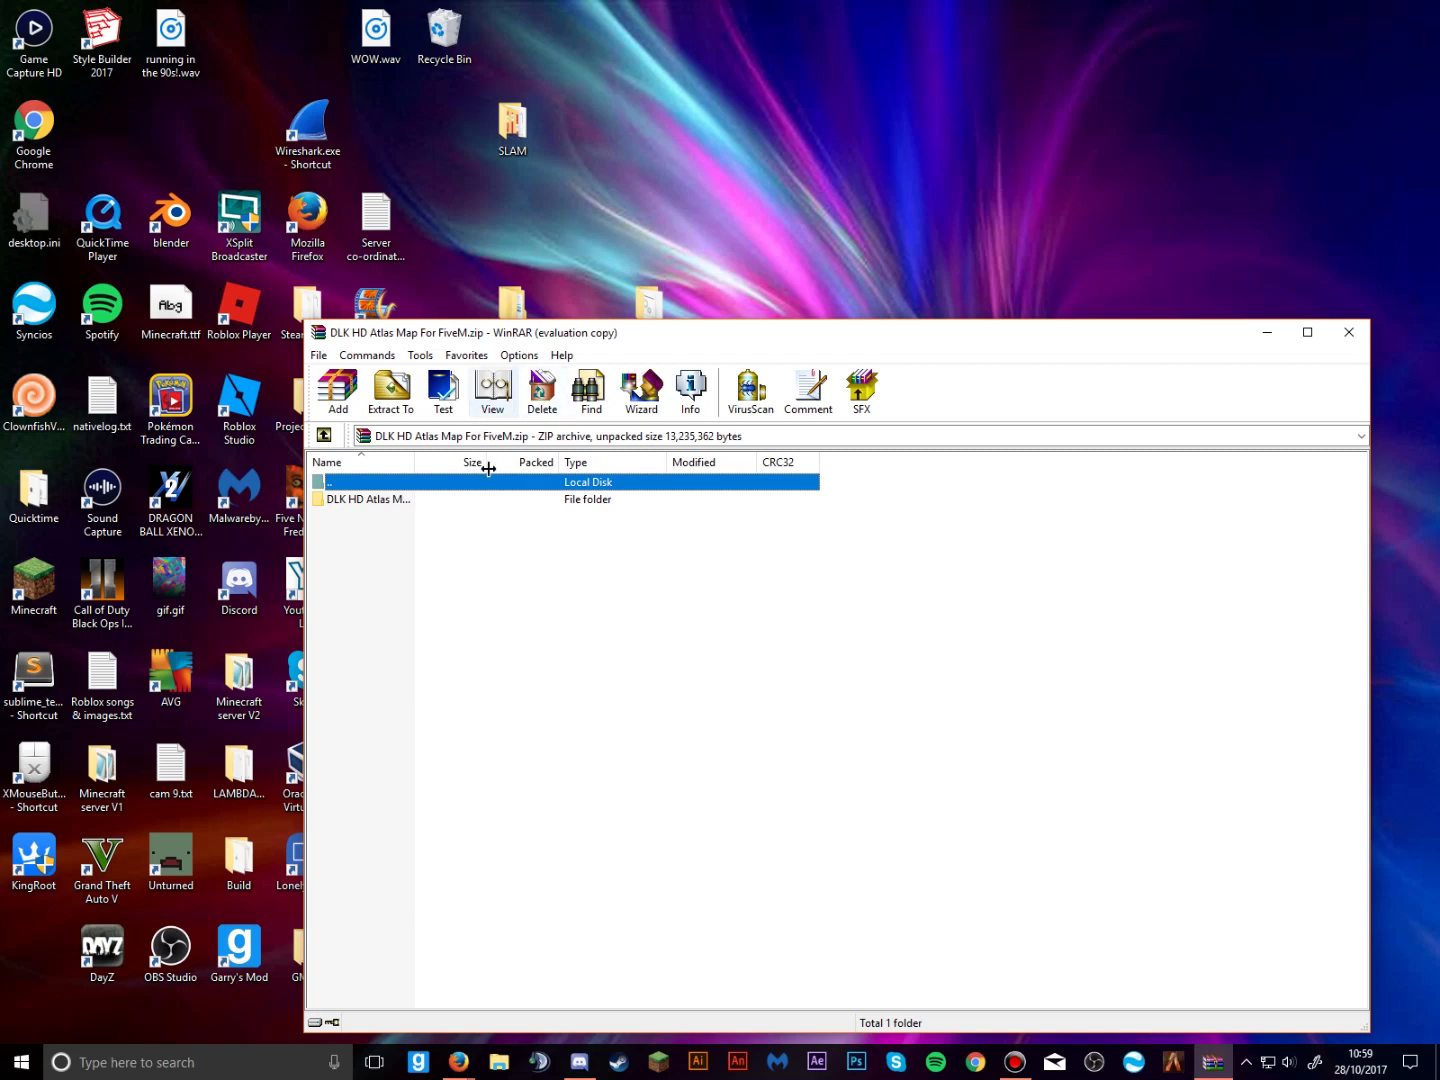
- Open the DLK HD Atlas Map For FiveM folder and read READ ME.txt in Notepad
left_click(475, 500)
double_click(475, 500)
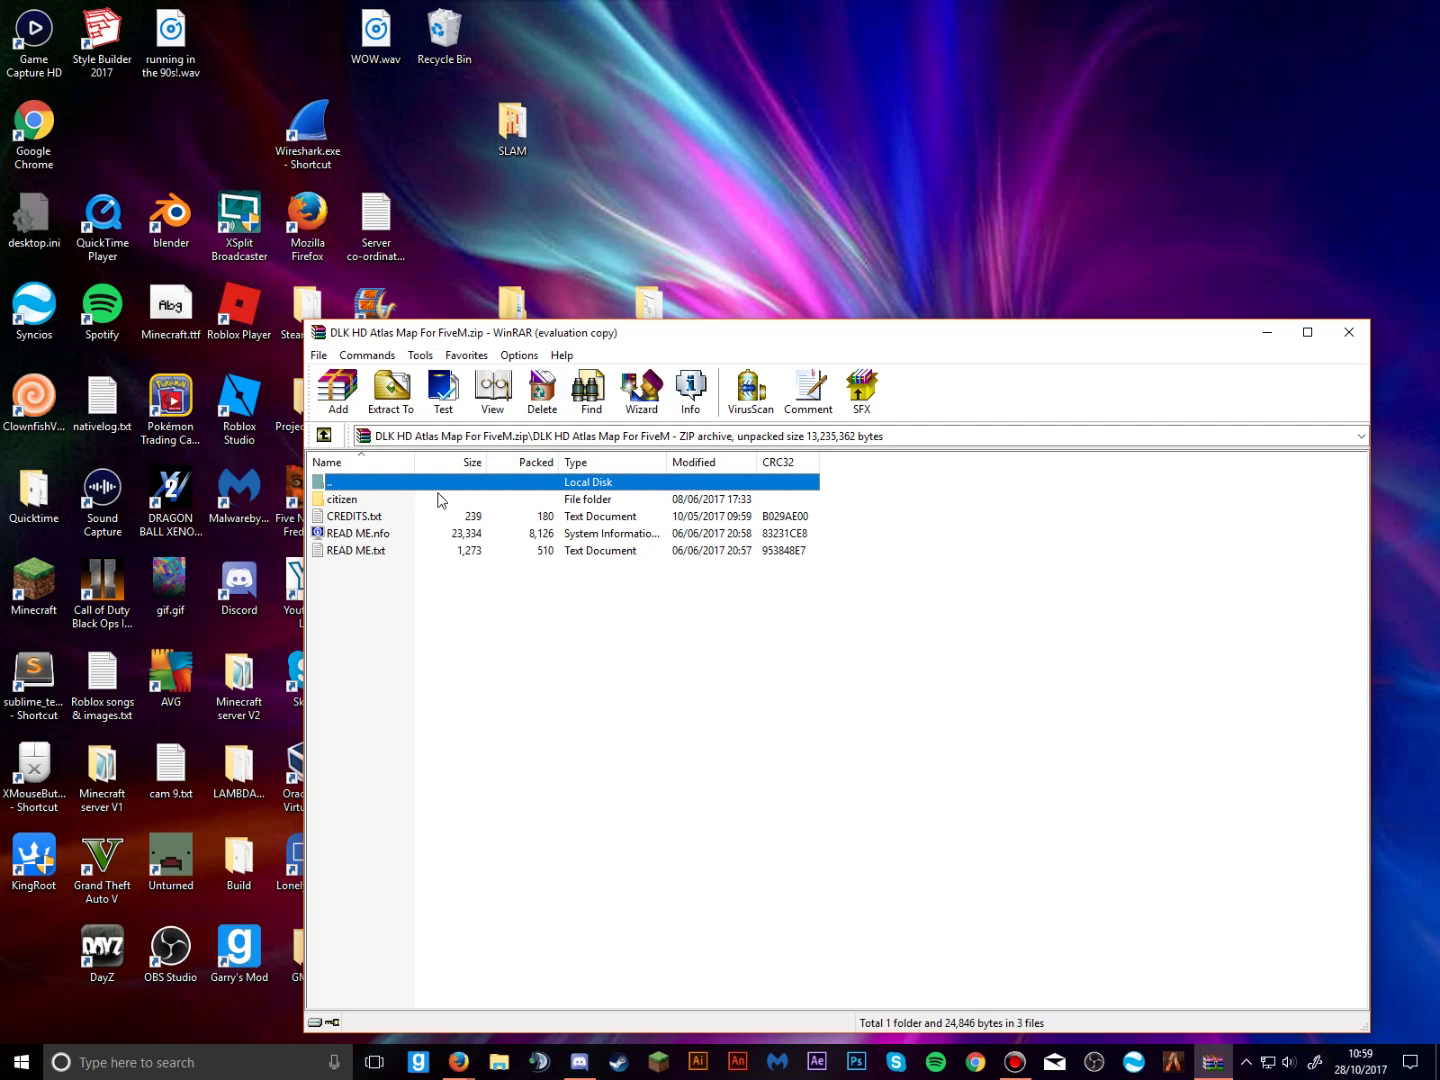
left_click(440, 500)
left_click(405, 553)
double_click(405, 553)
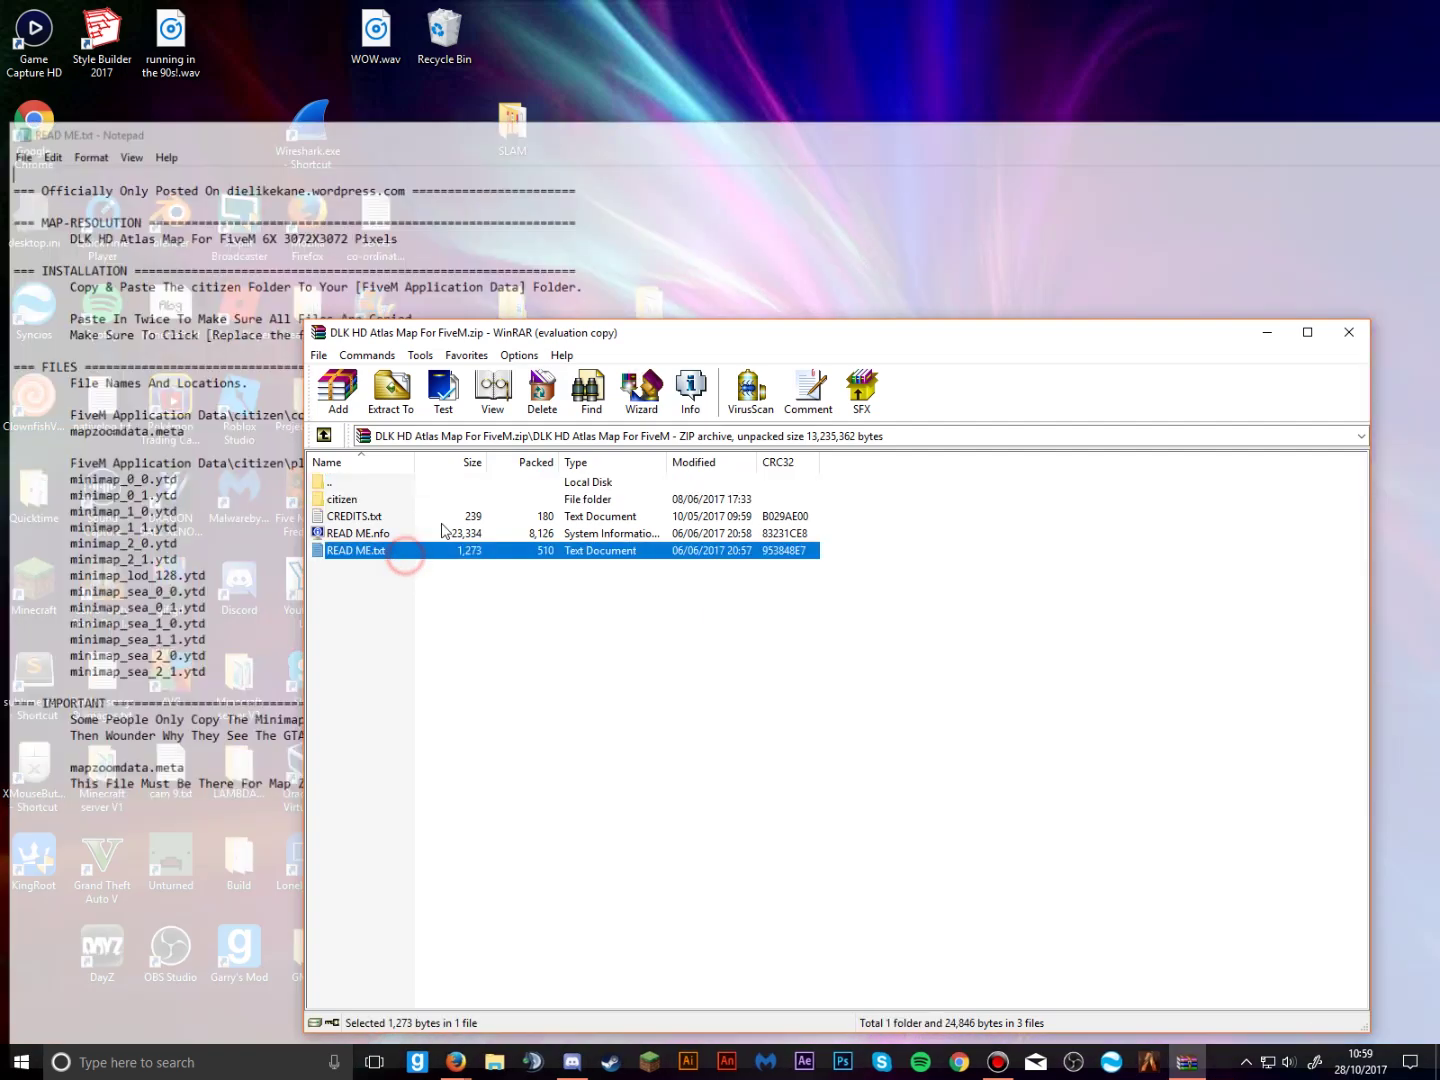
left_click(760, 127)
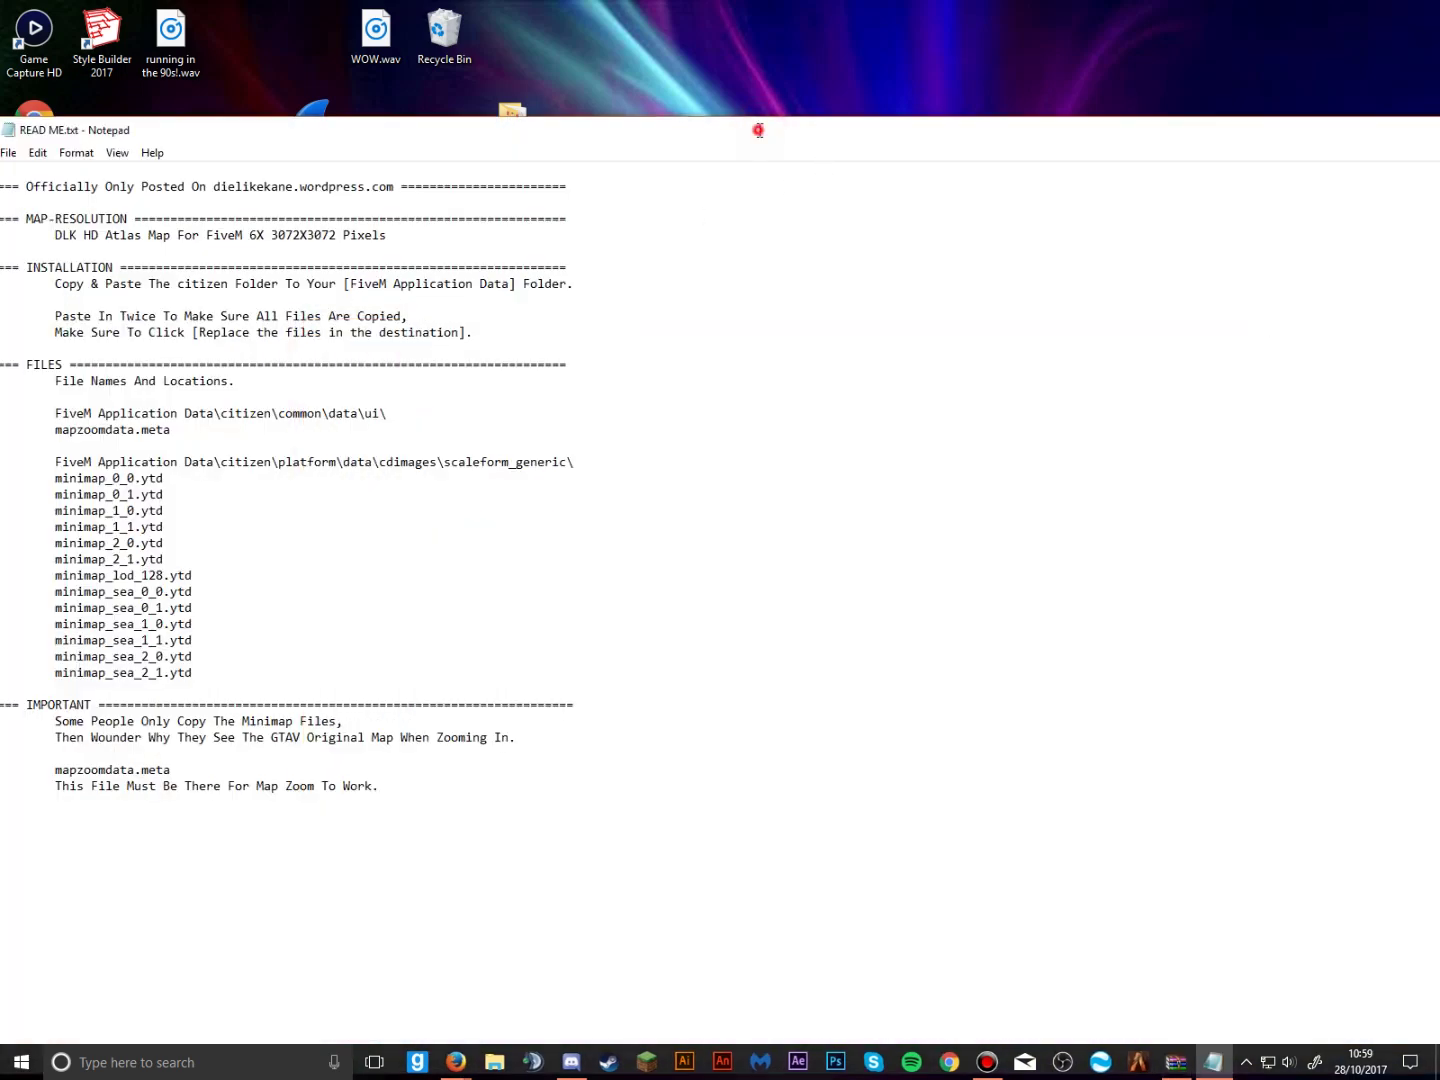
left_click(1422, 10)
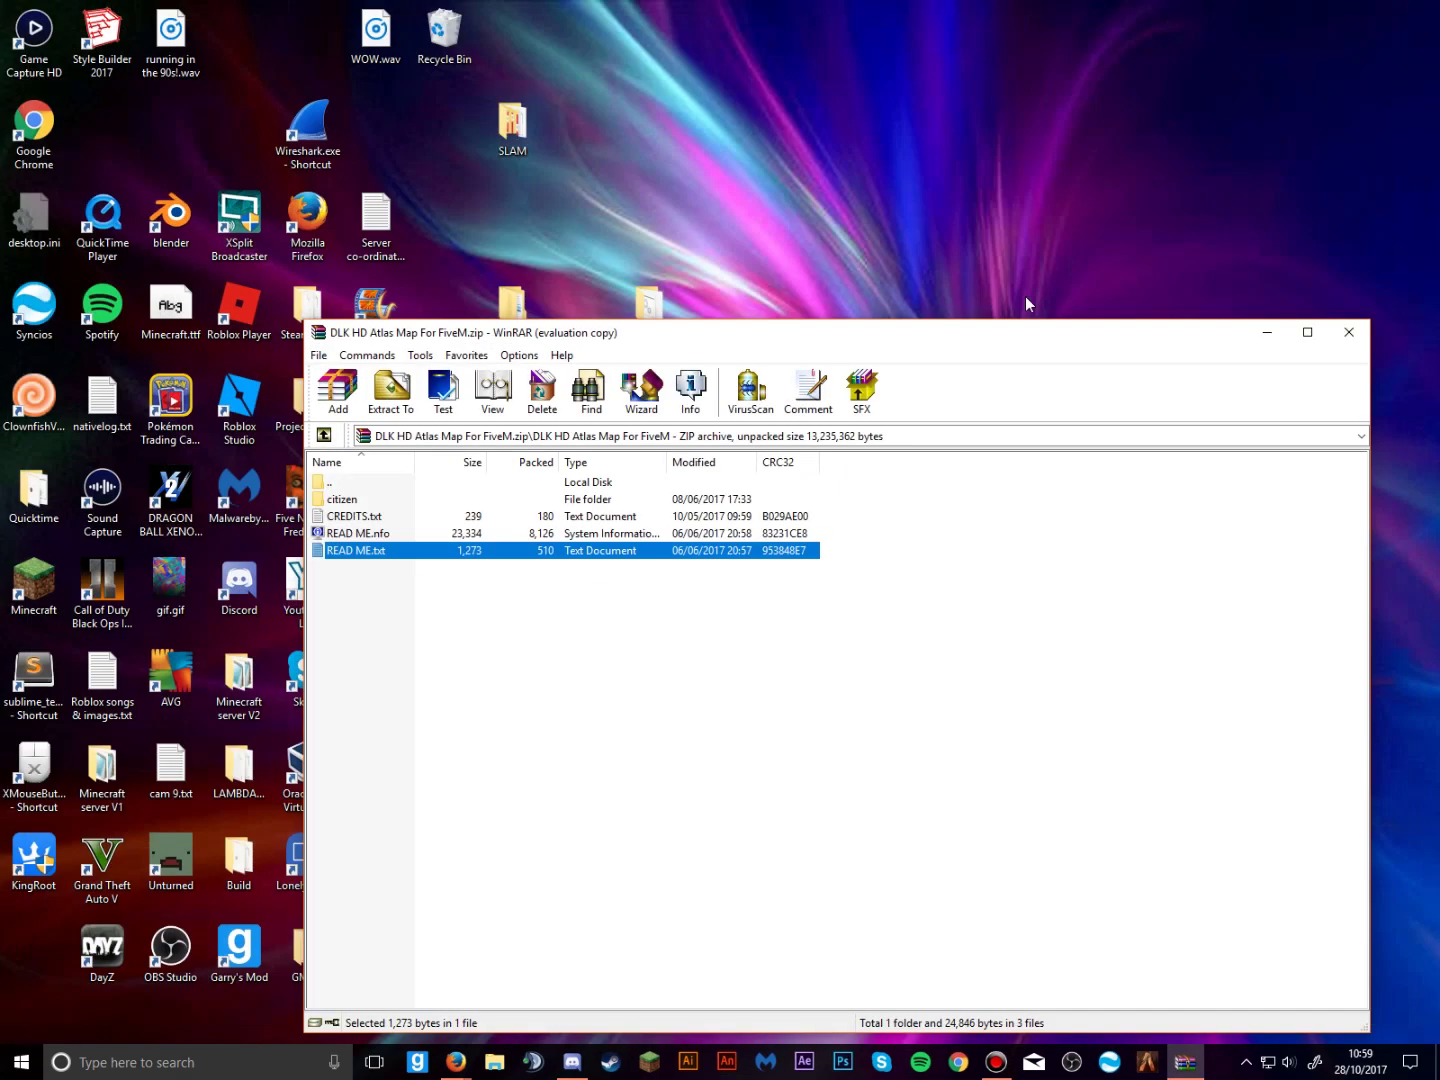
- Select the citizen folder and move the WinRAR window to the top
left_click(408, 499)
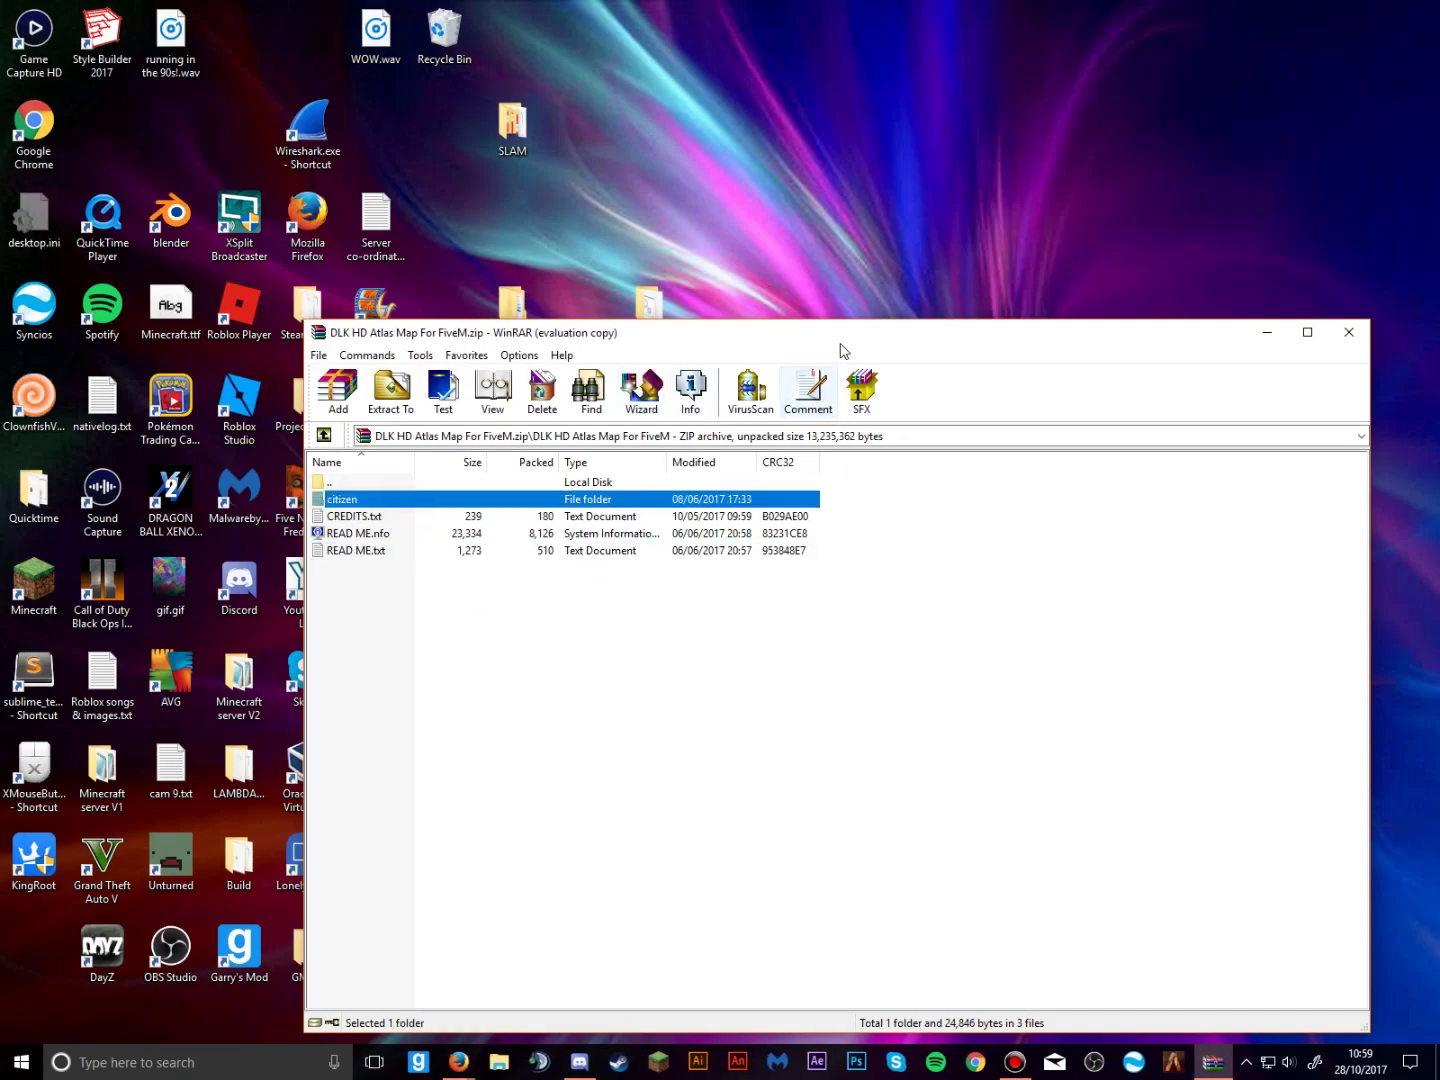
left_click_drag(840, 343, 910, 24)
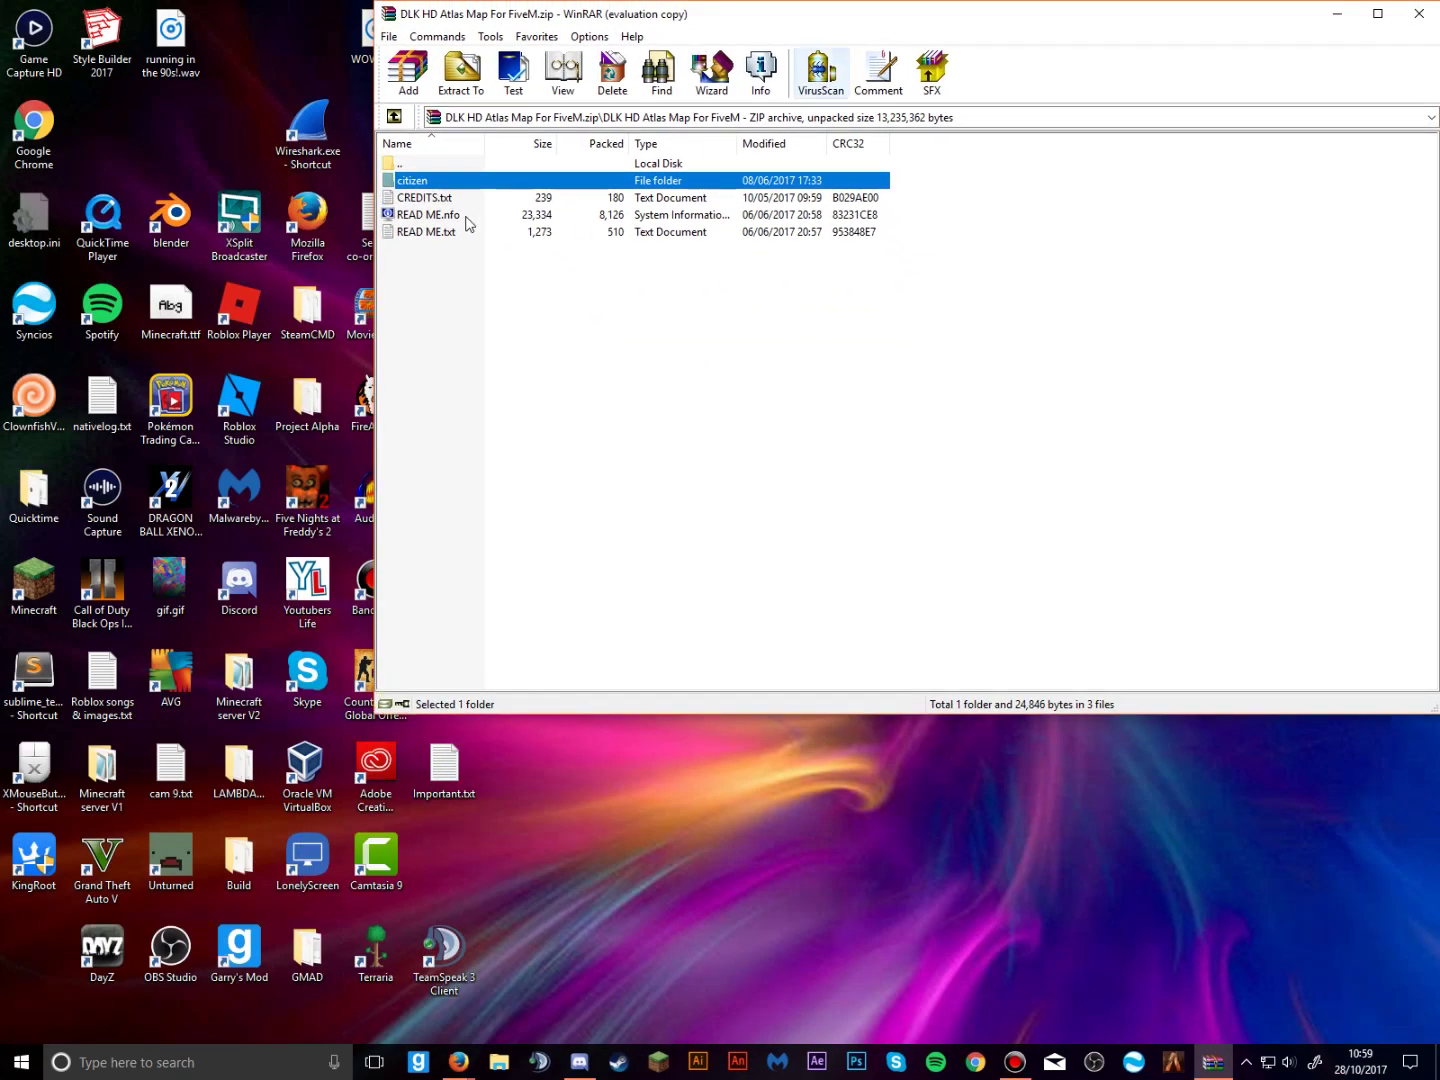
left_click(237, 1016)
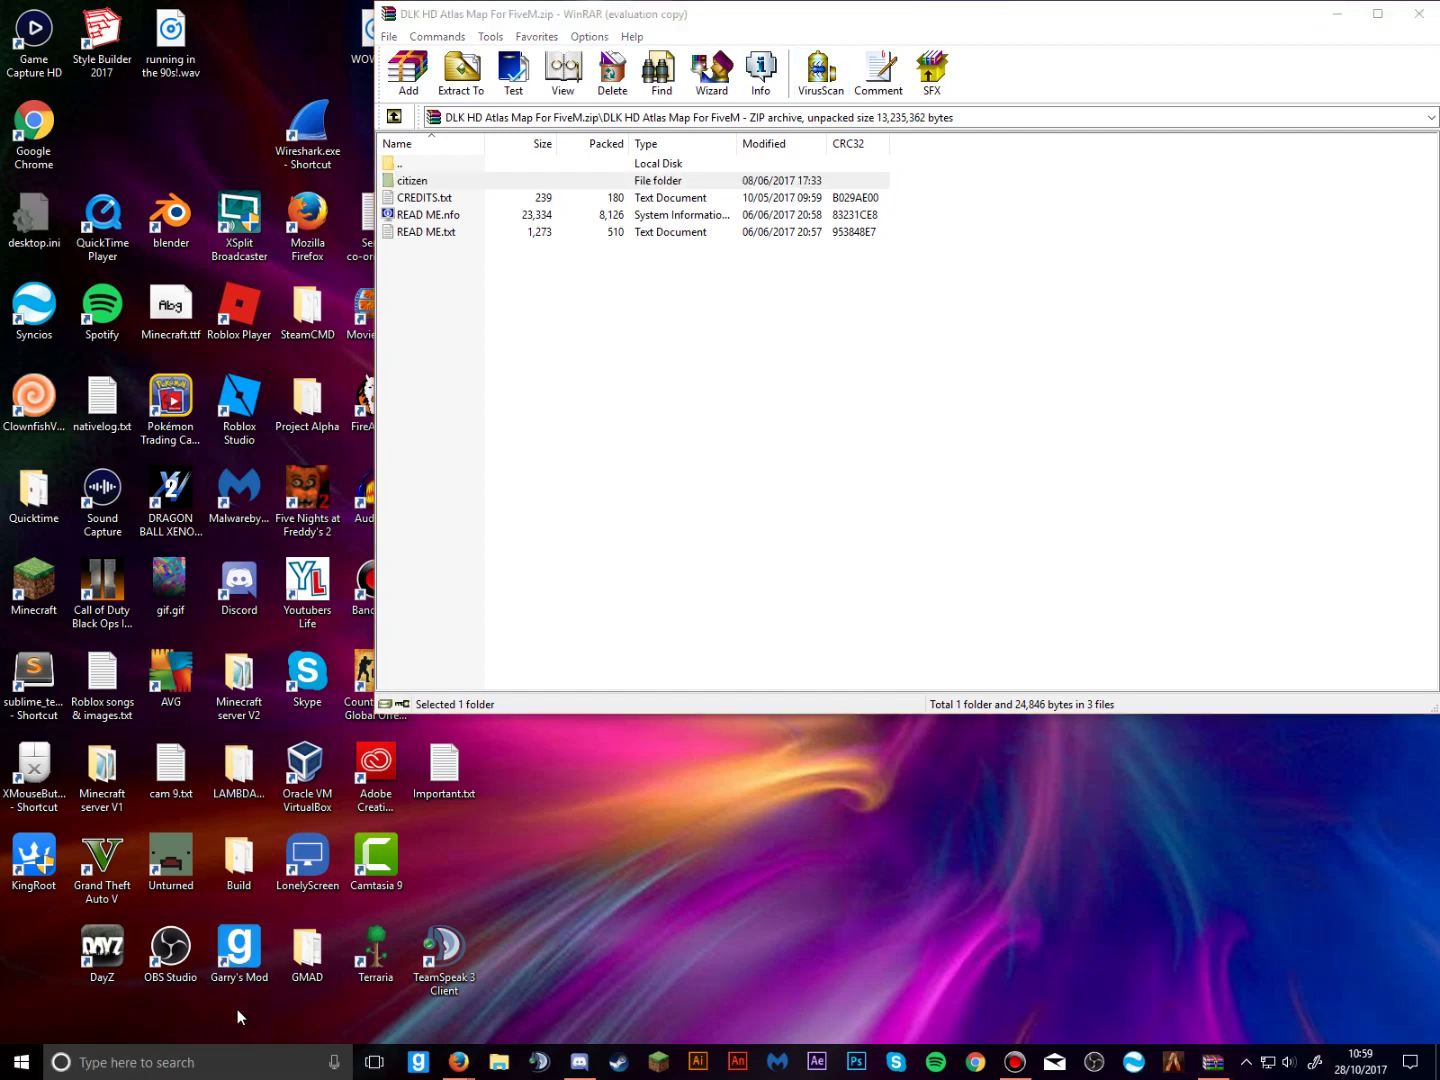
- Run %appdata%, go up to AppData, and open the Local folder maximized
key("super+r")
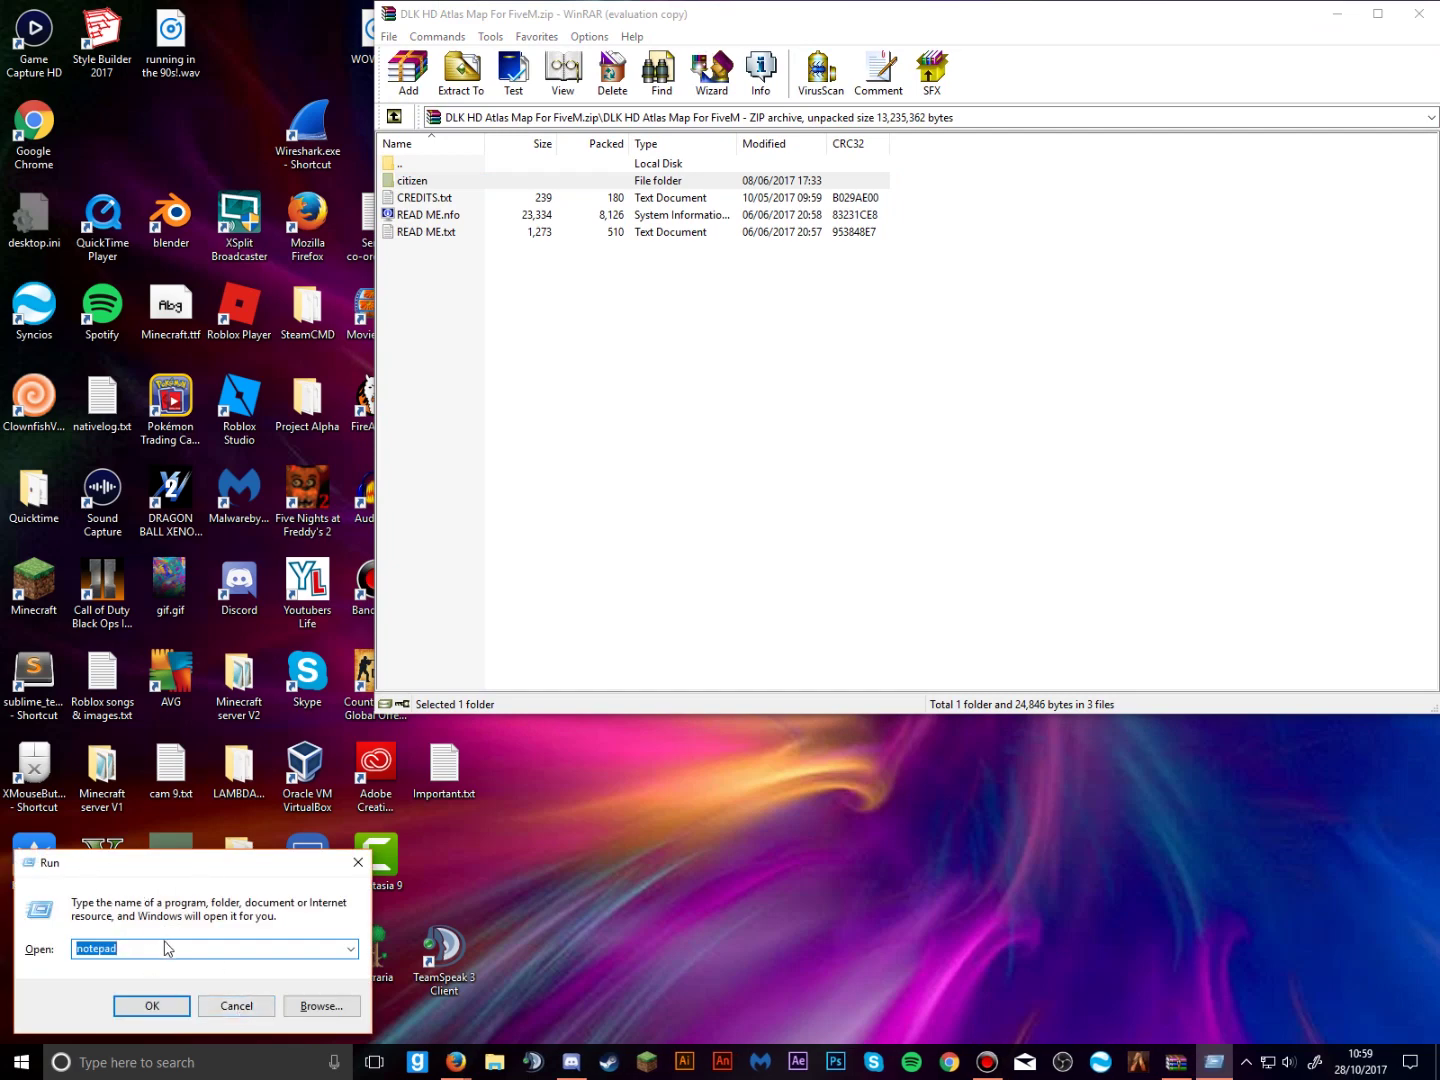
type("%appdata")
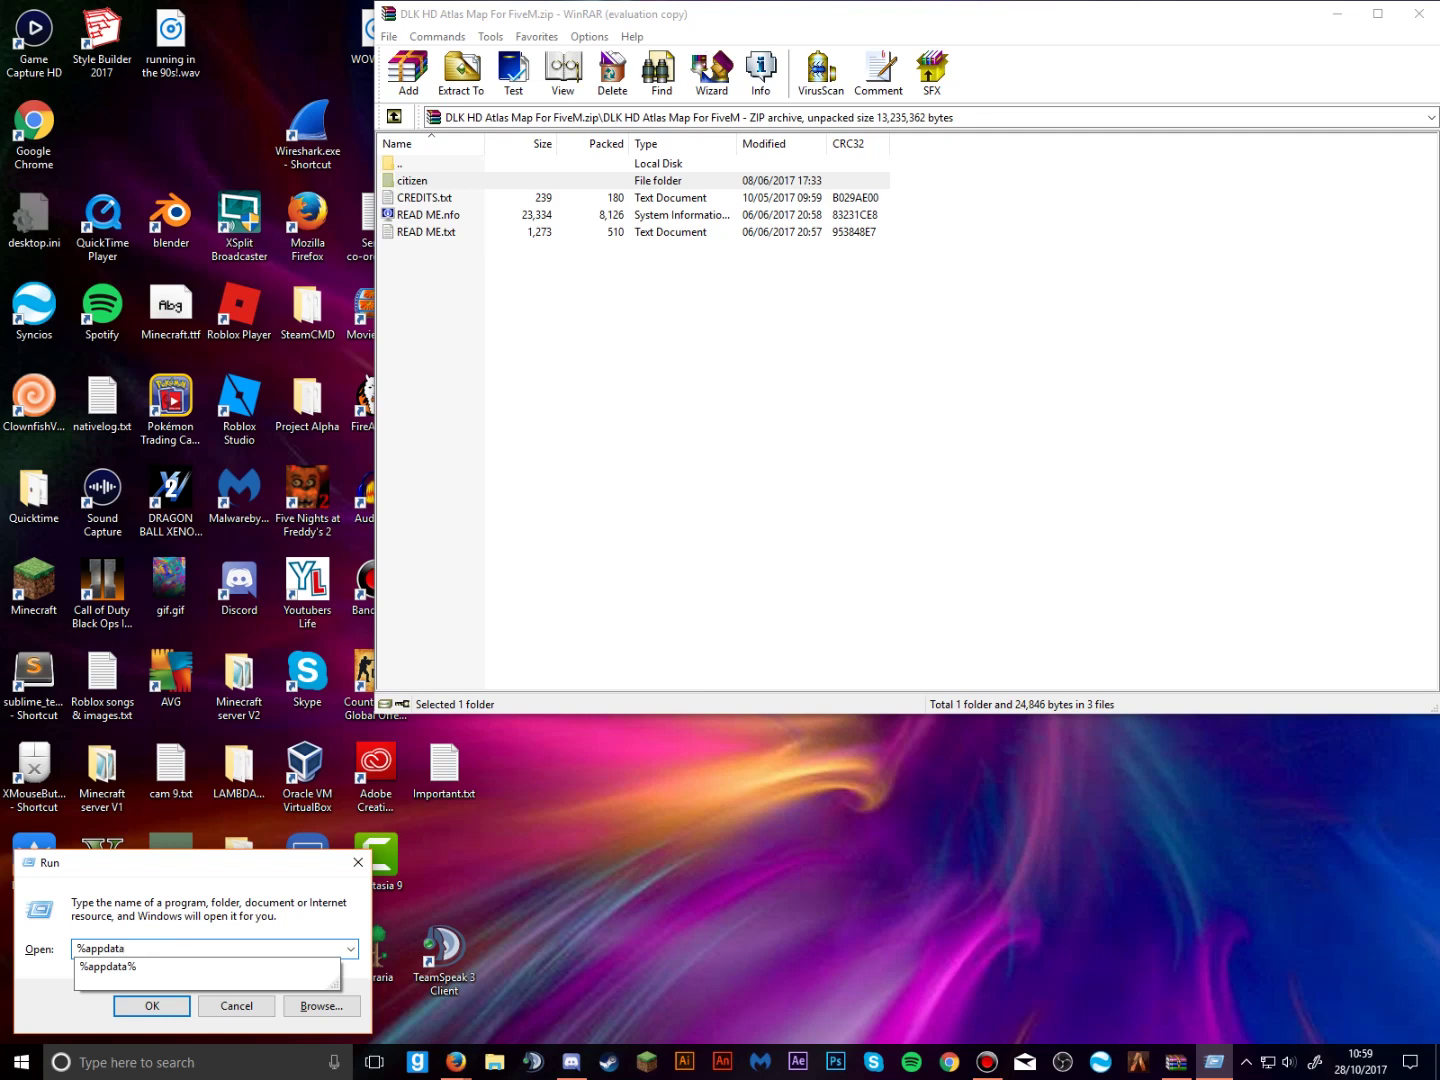
type("%")
key("Return")
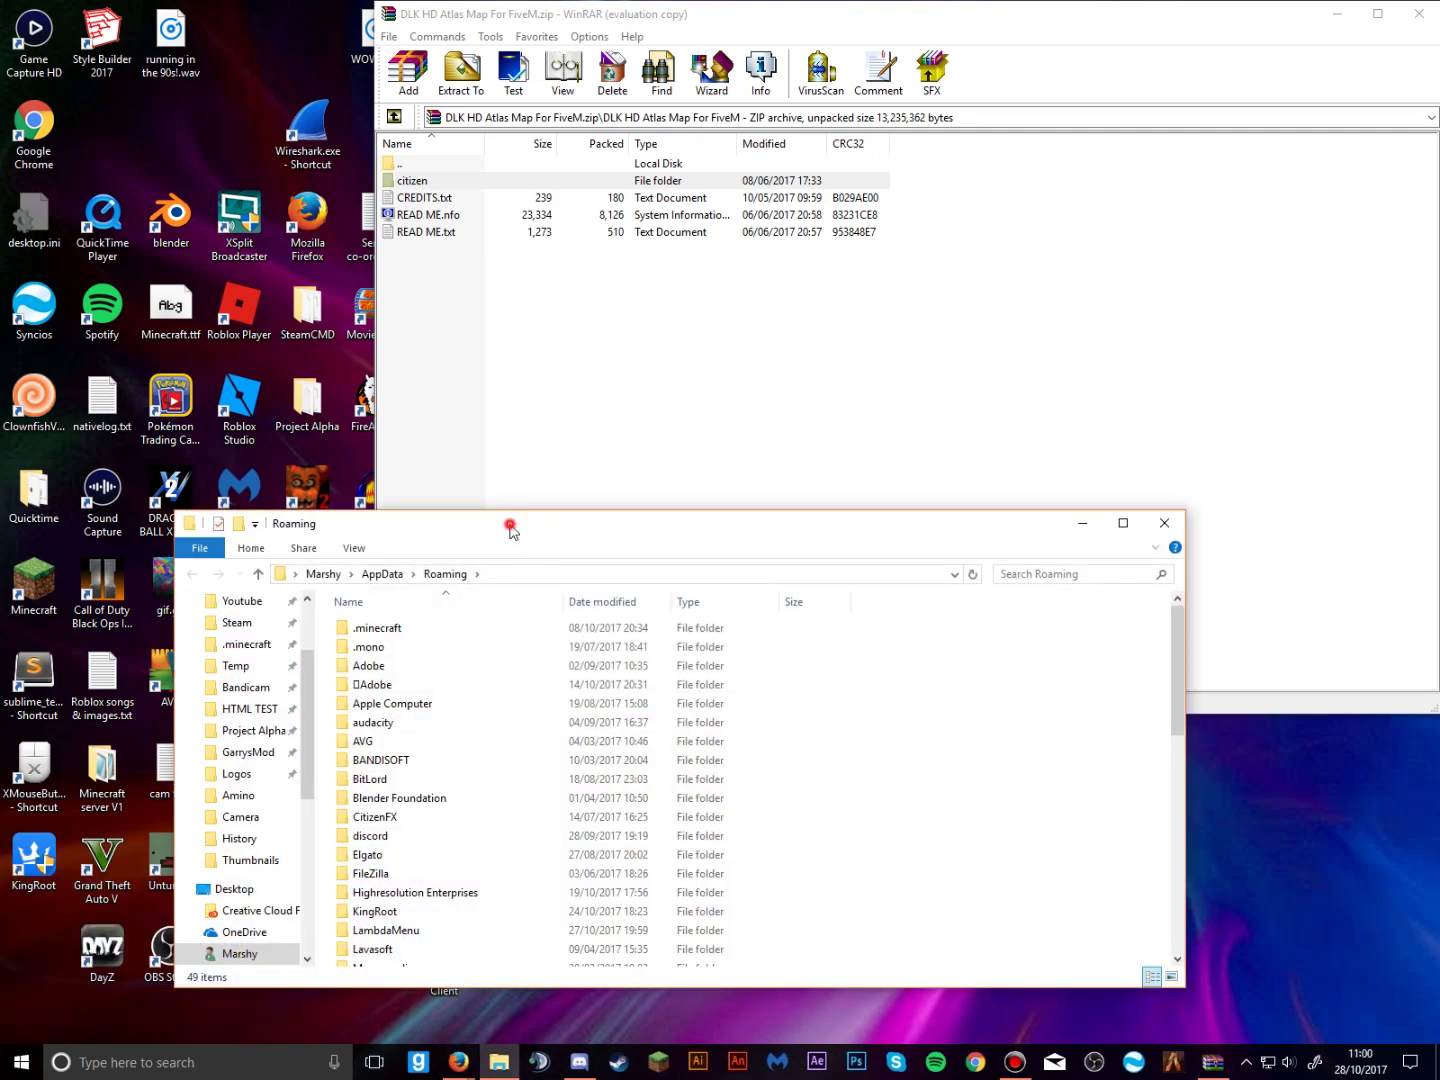
left_click_drag(510, 527, 517, 500)
scroll(540, 678, "down", 4)
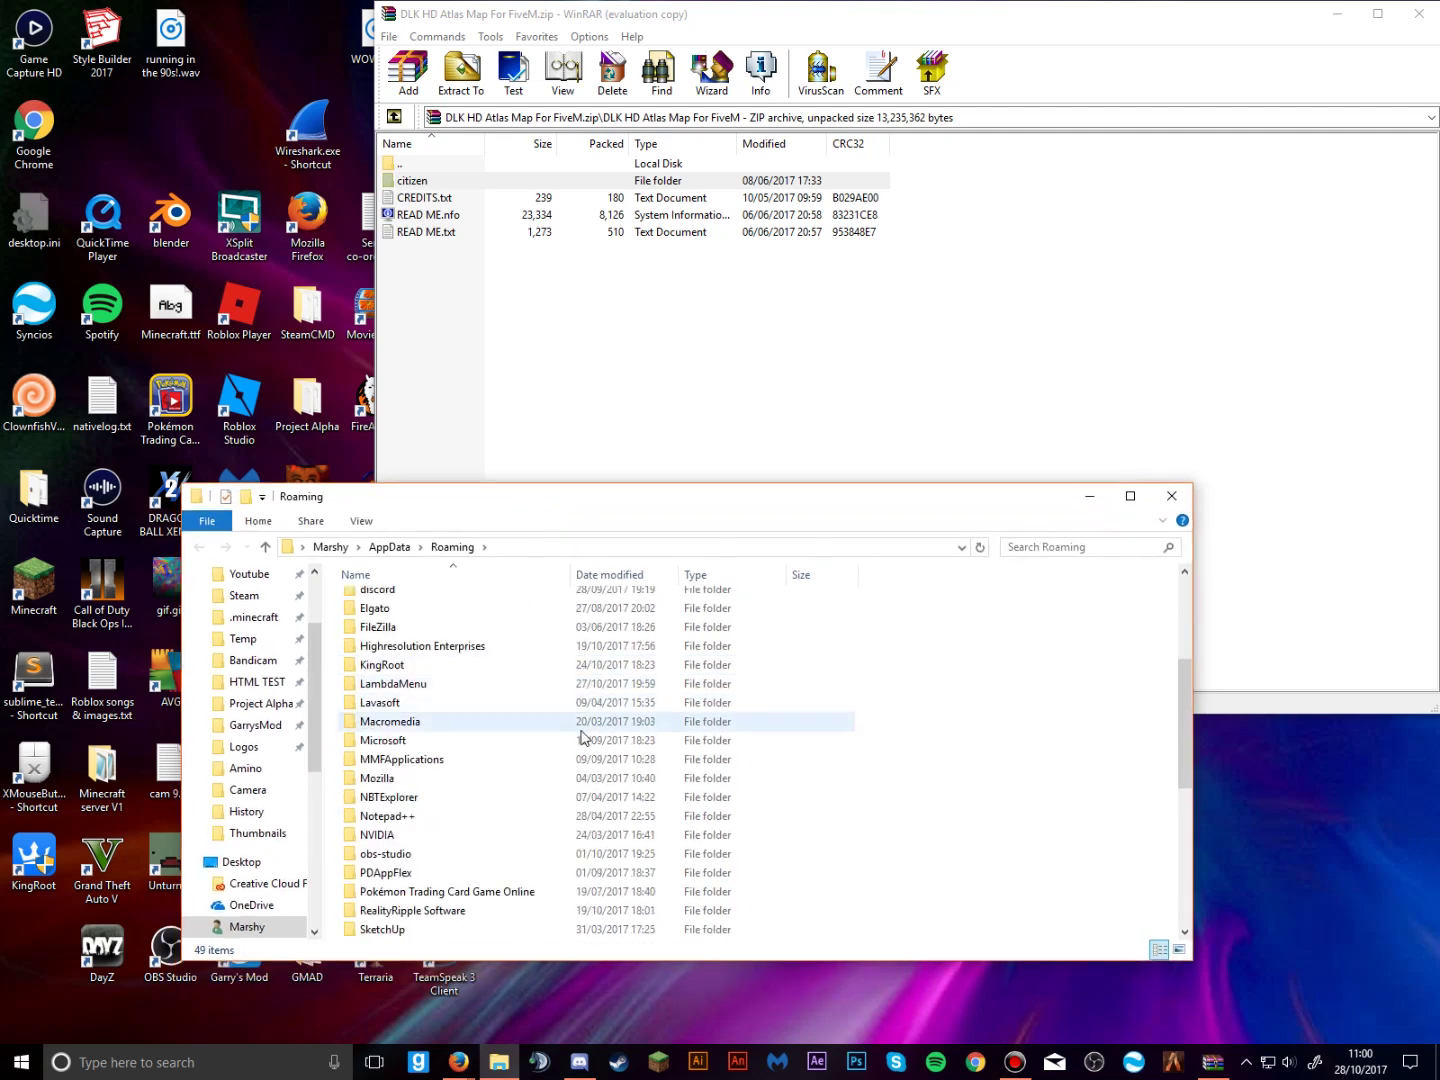
left_click(389, 547)
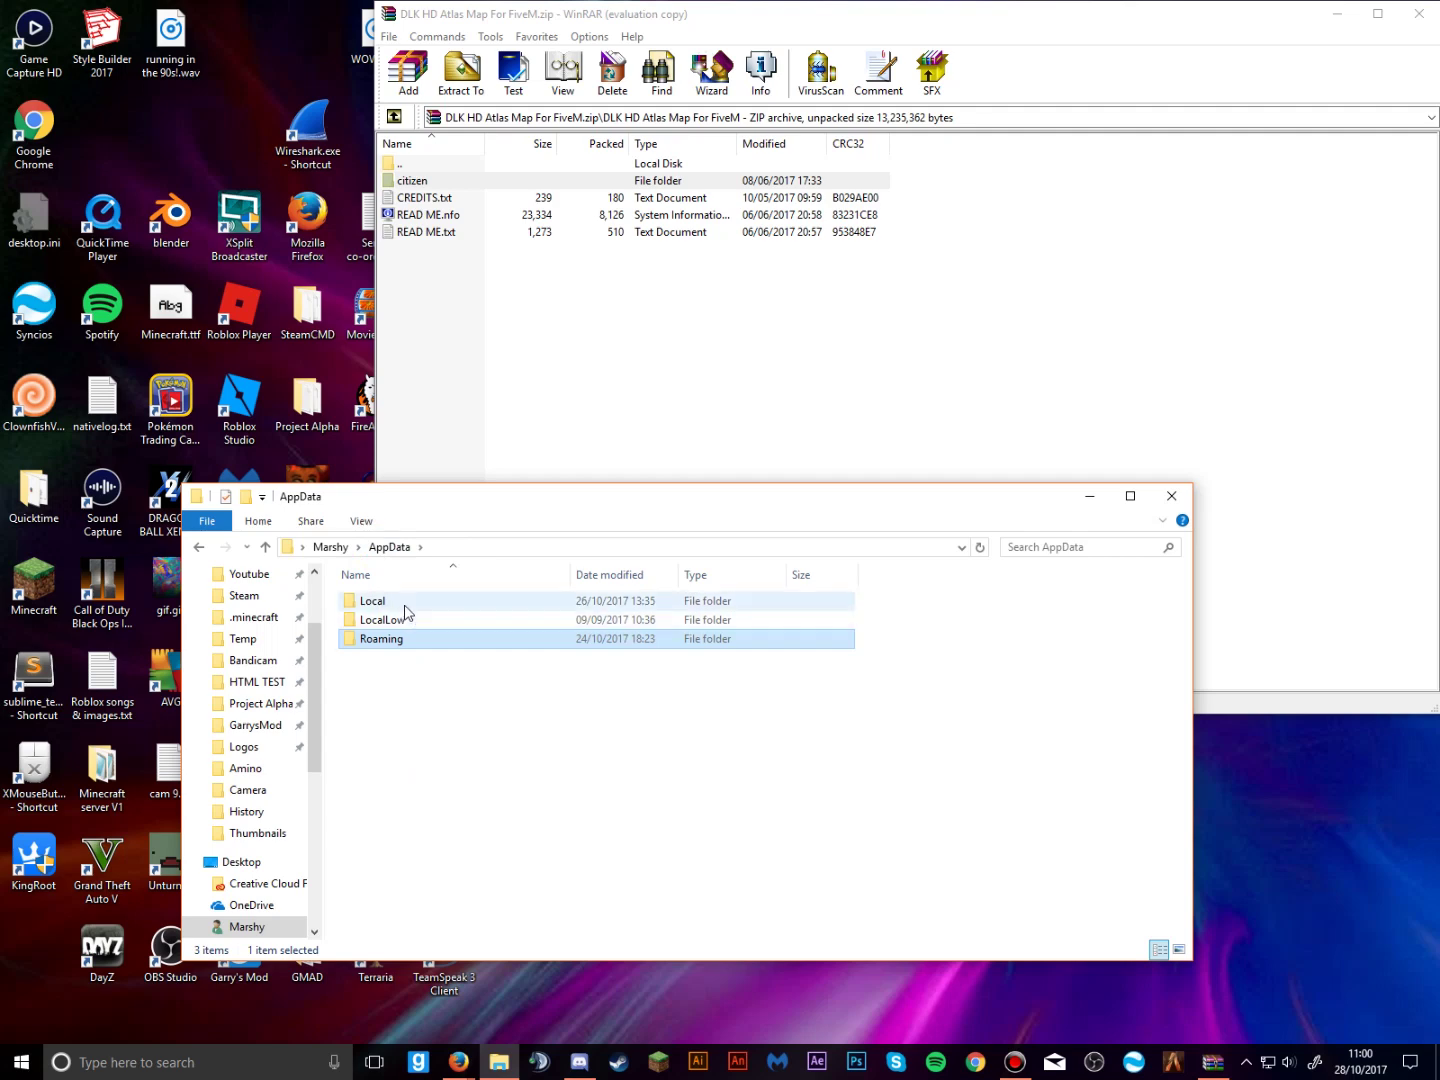
double_click(404, 604)
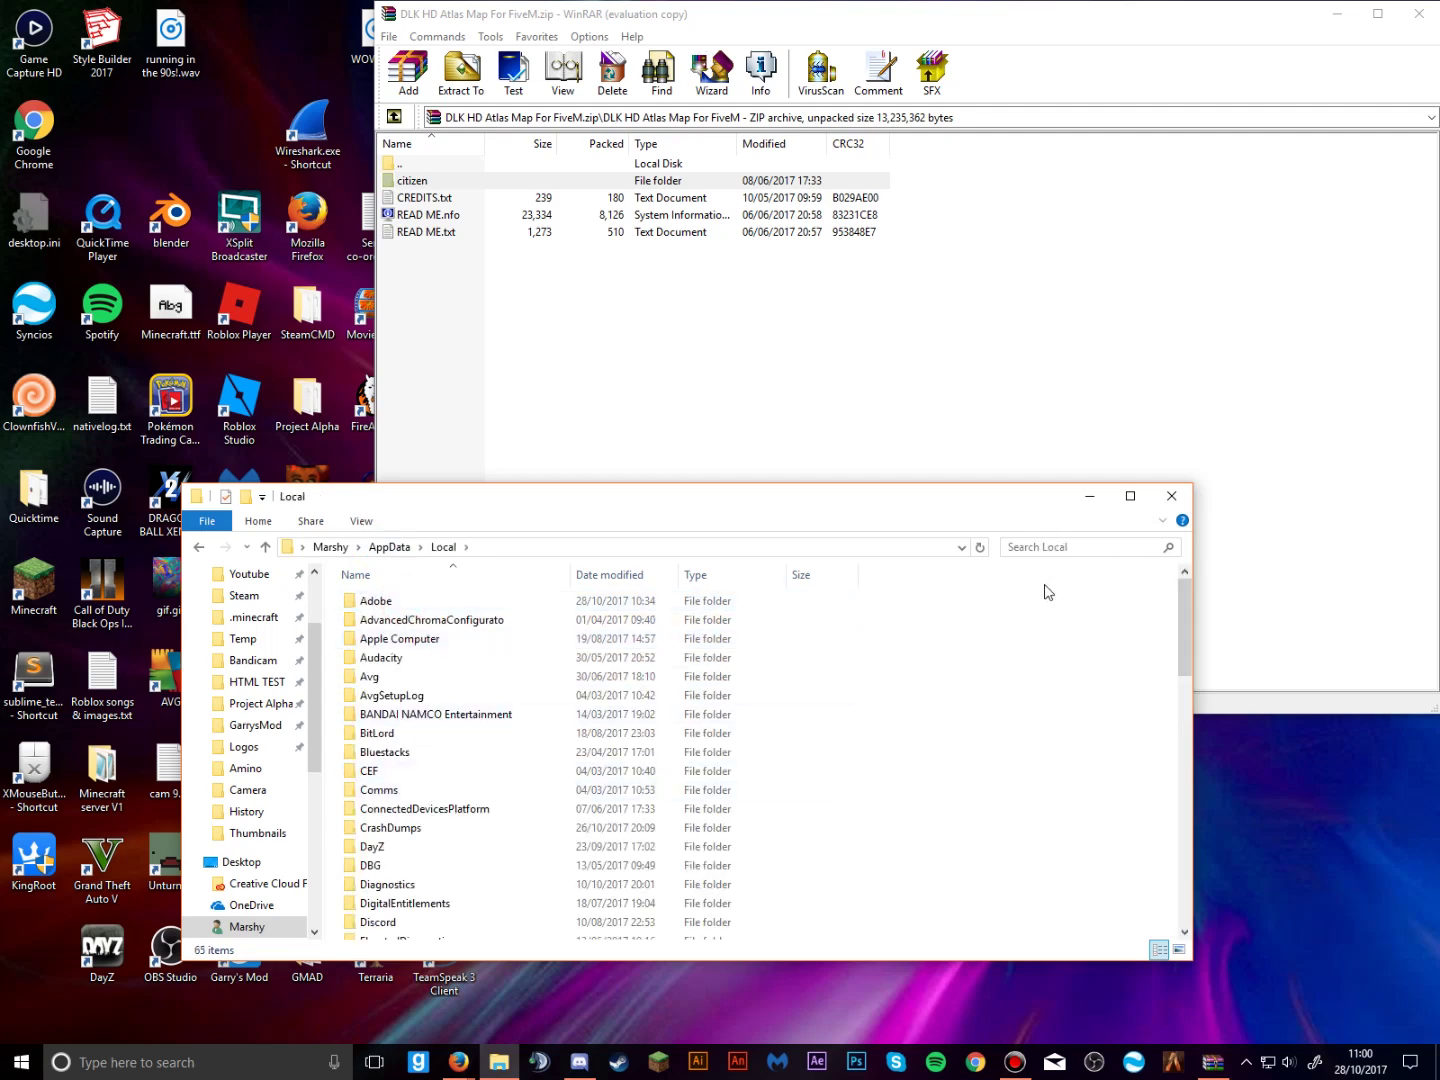
left_click(1129, 494)
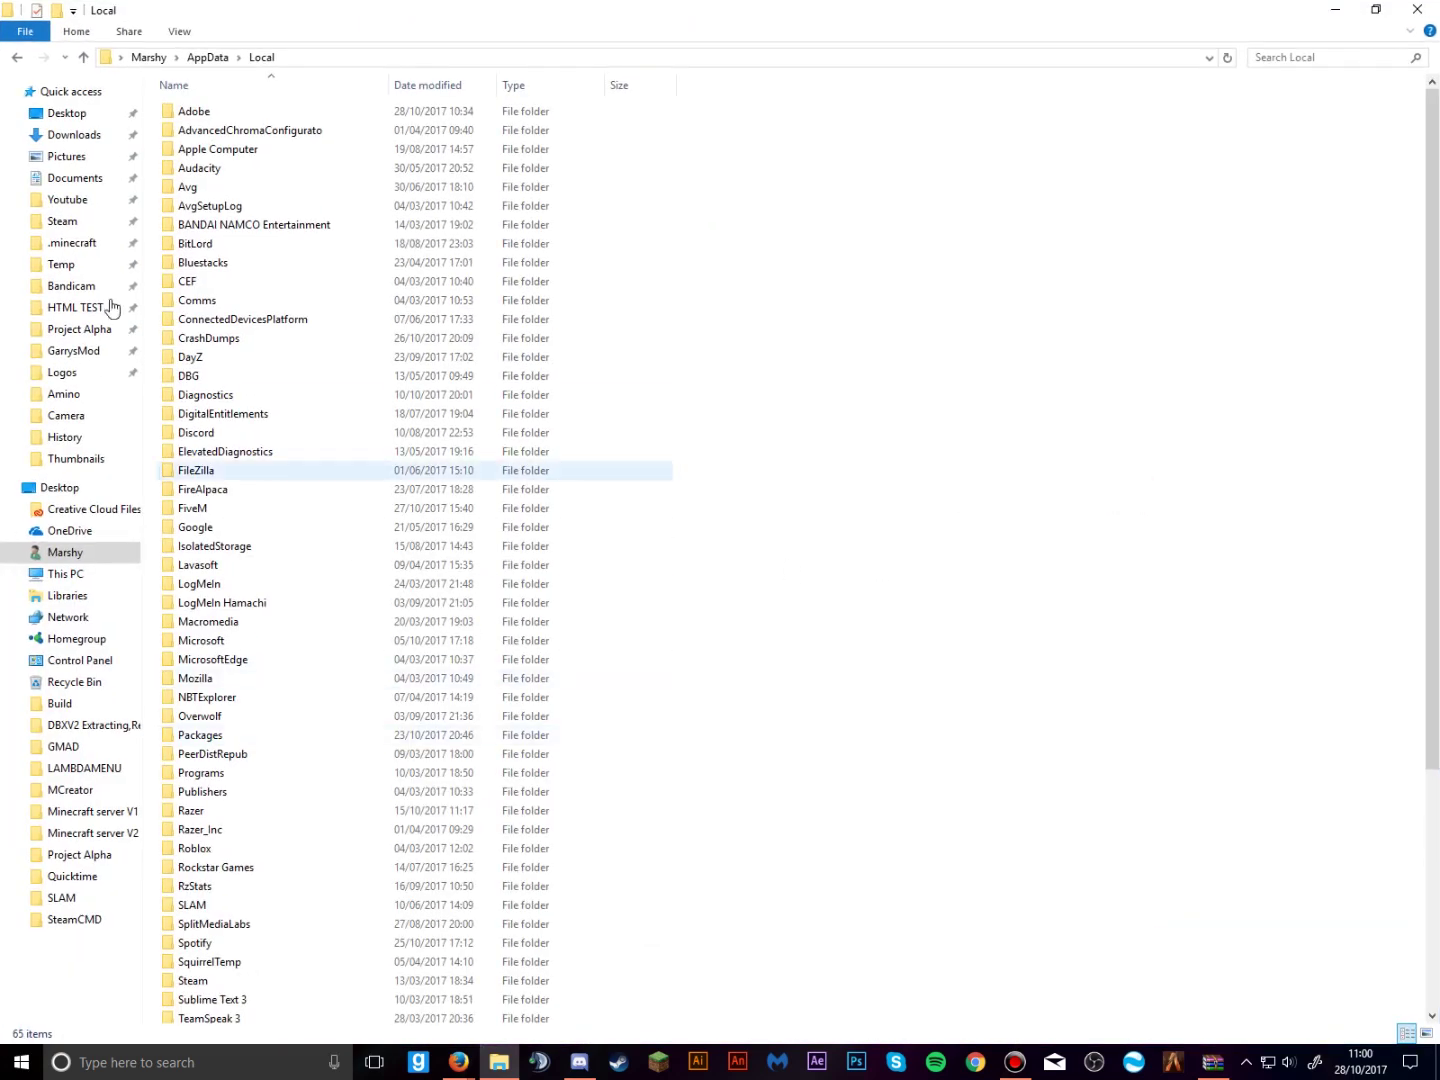
- Look into Roaming, then return to AppData and reopen Local
left_click(205, 57)
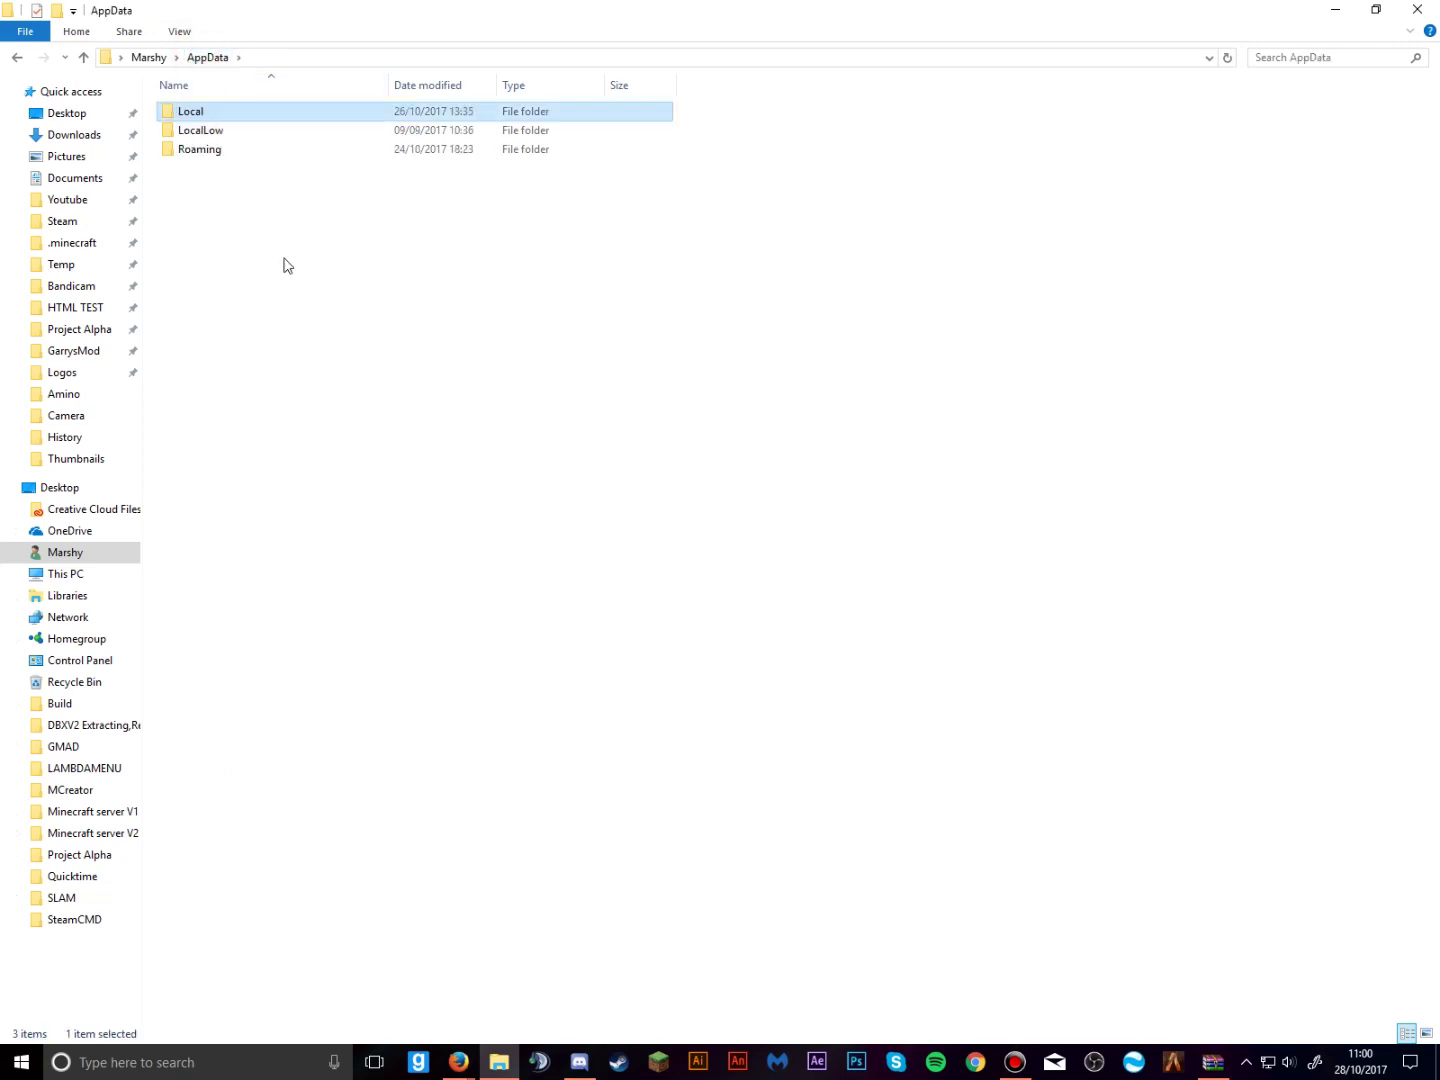
double_click(240, 156)
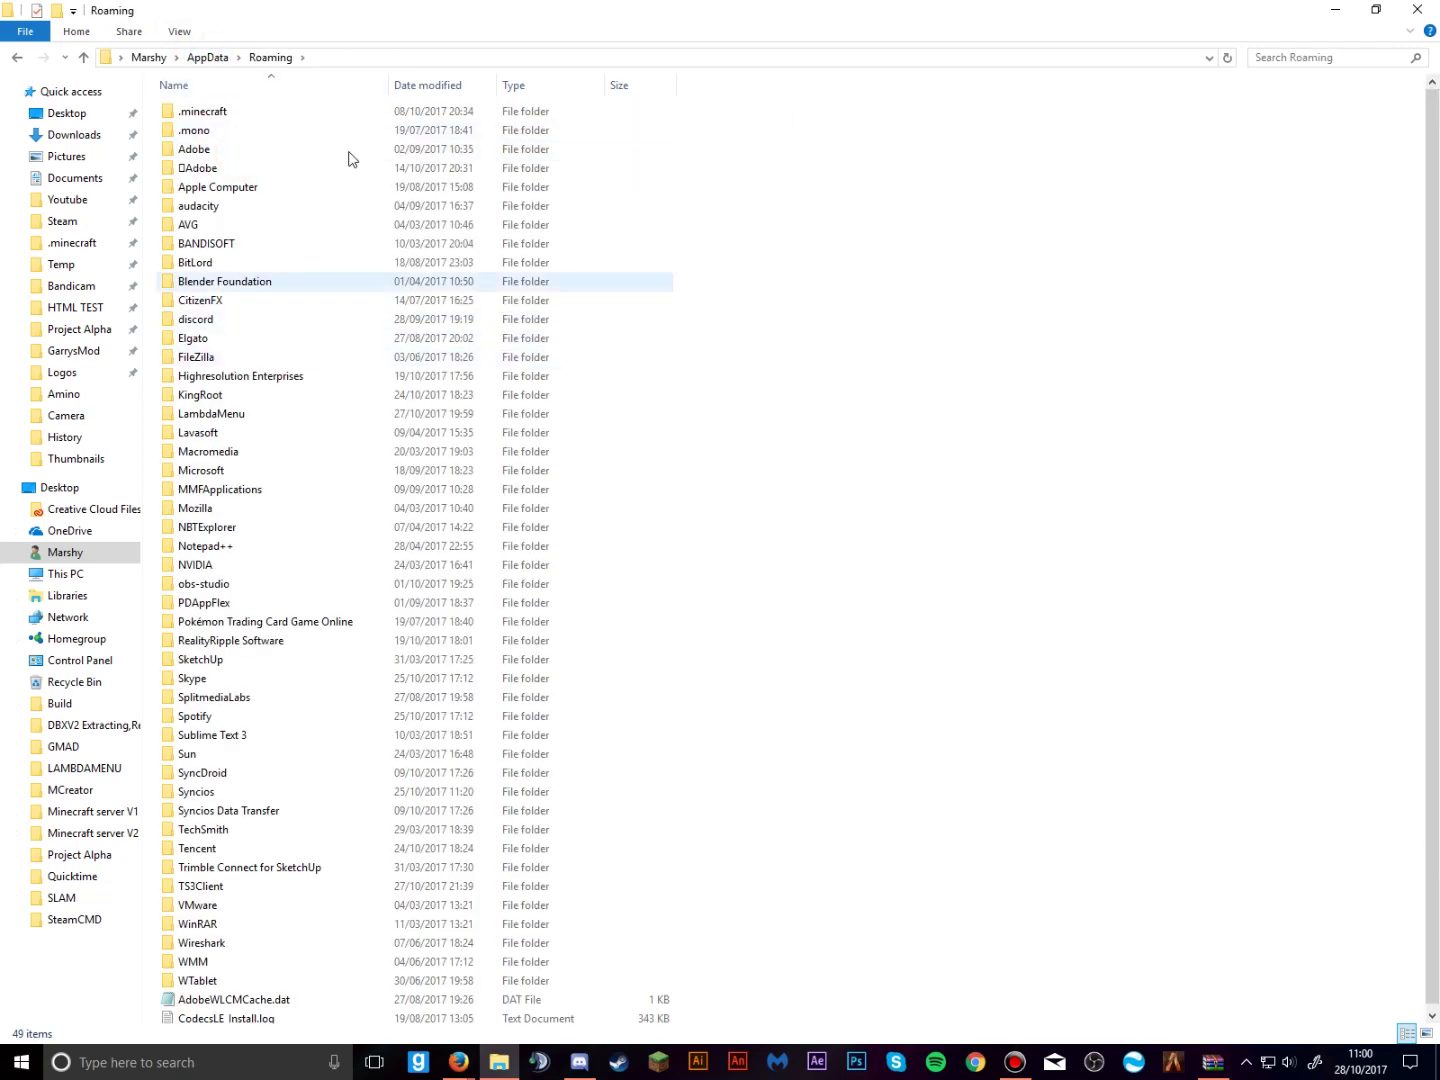
left_click(16, 58)
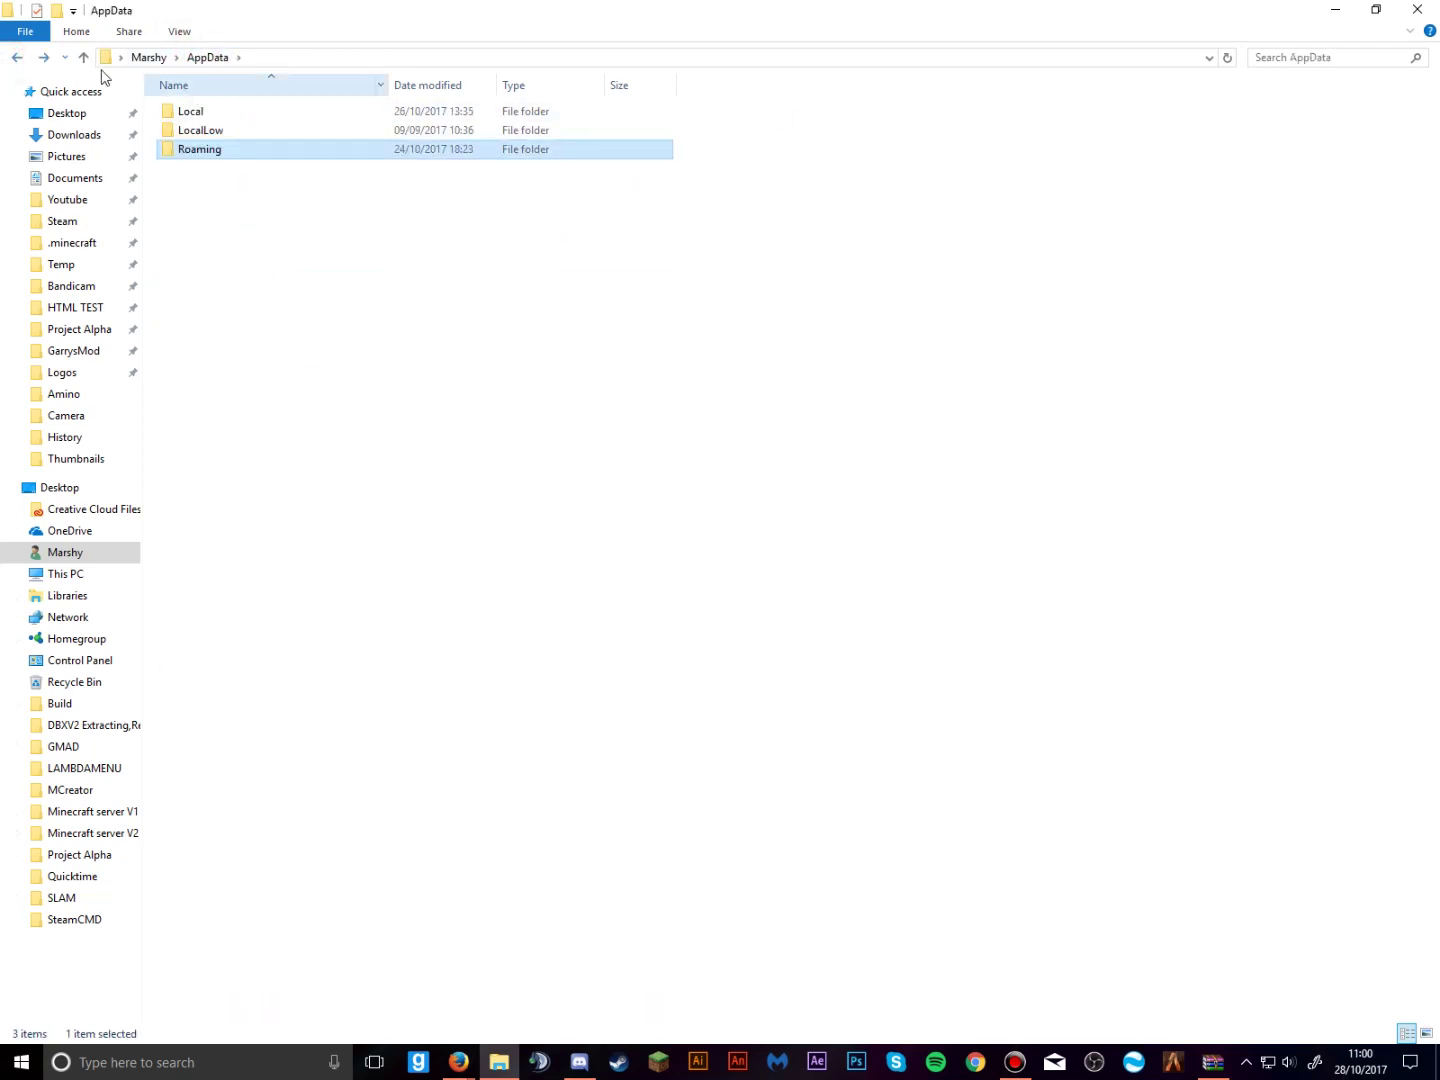
left_click(42, 57)
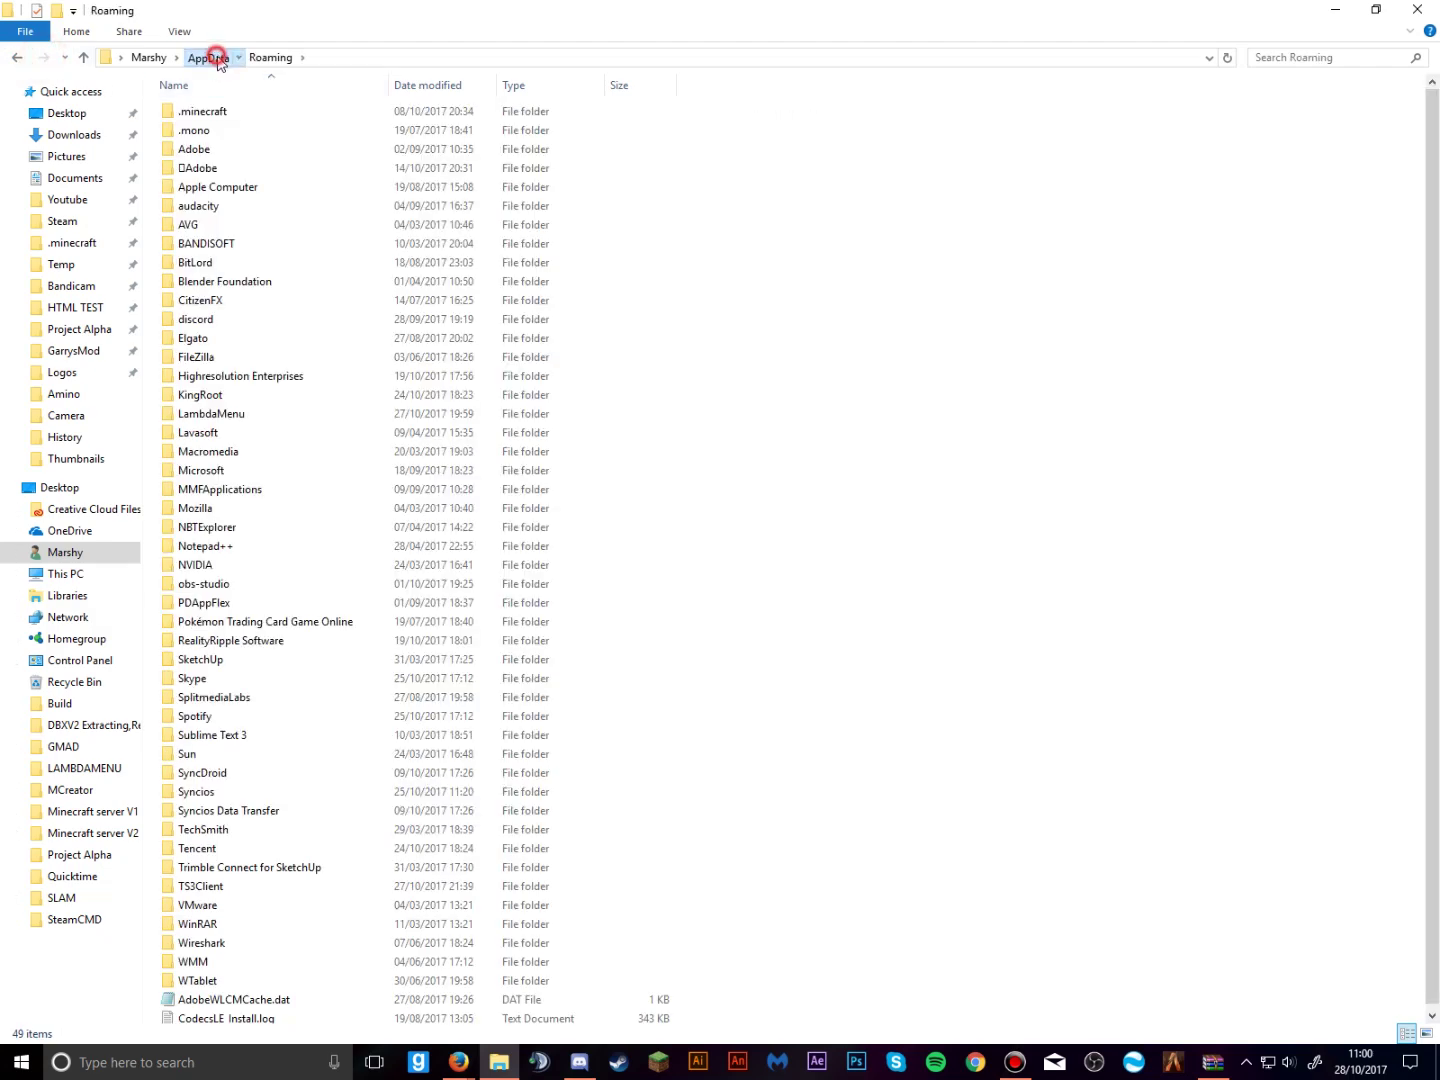
left_click(218, 58)
double_click(267, 113)
- Open FiveM > FiveM Application Data and restore the Explorer window to a smaller size
scroll(330, 550, "down", 3)
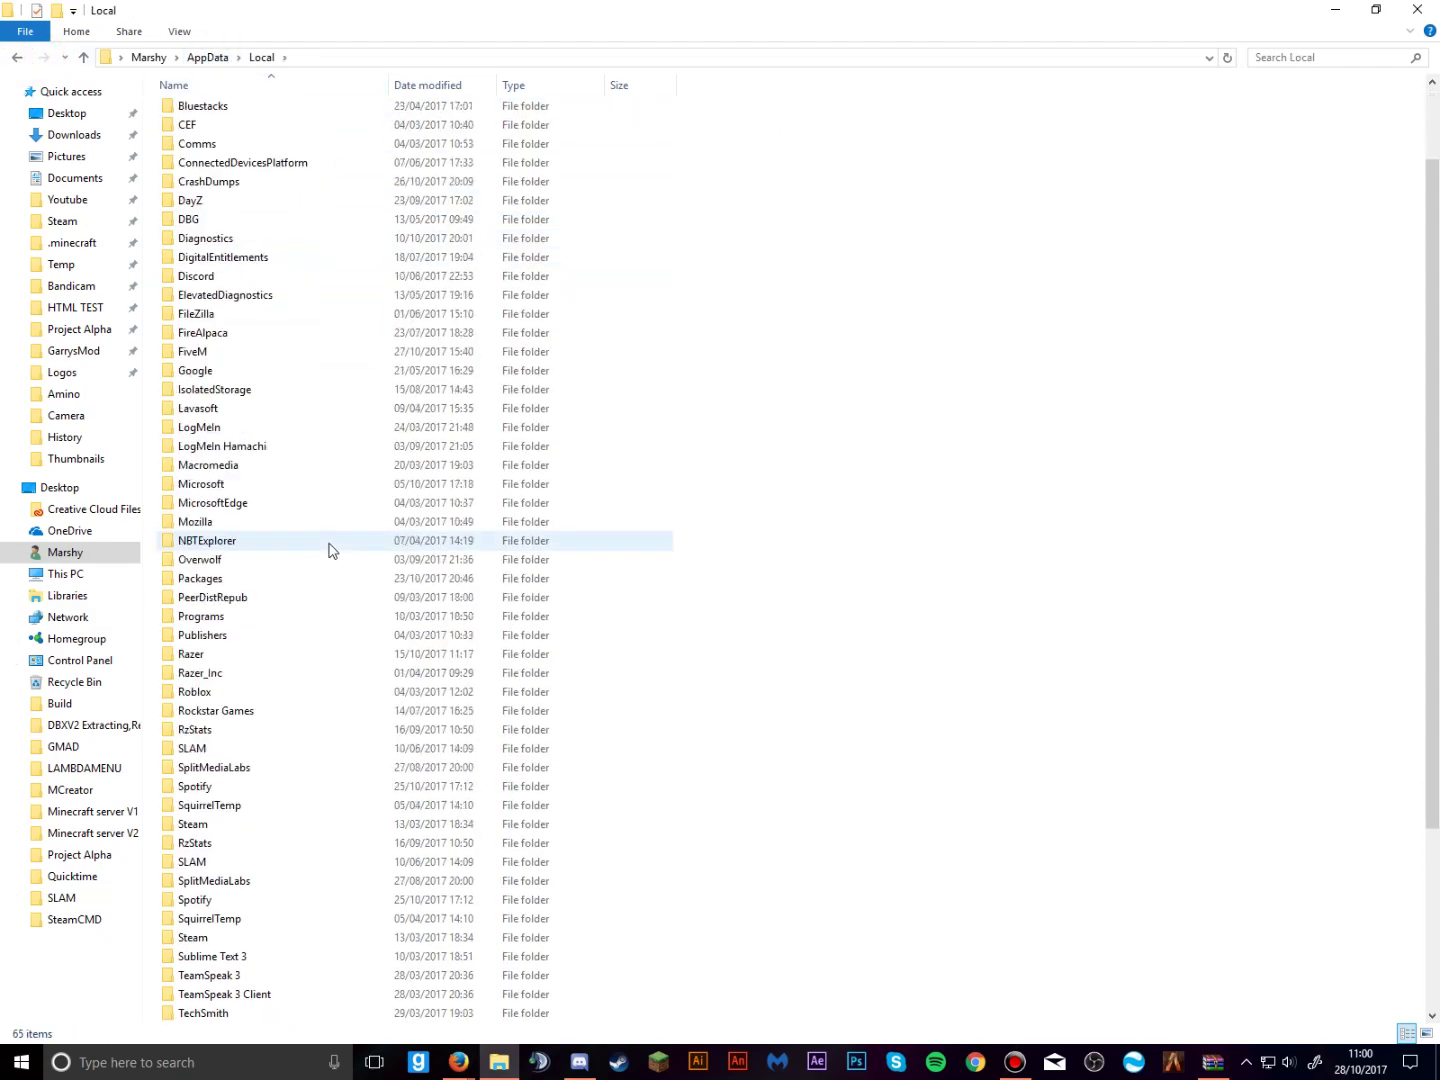
scroll(389, 414, "up", 2)
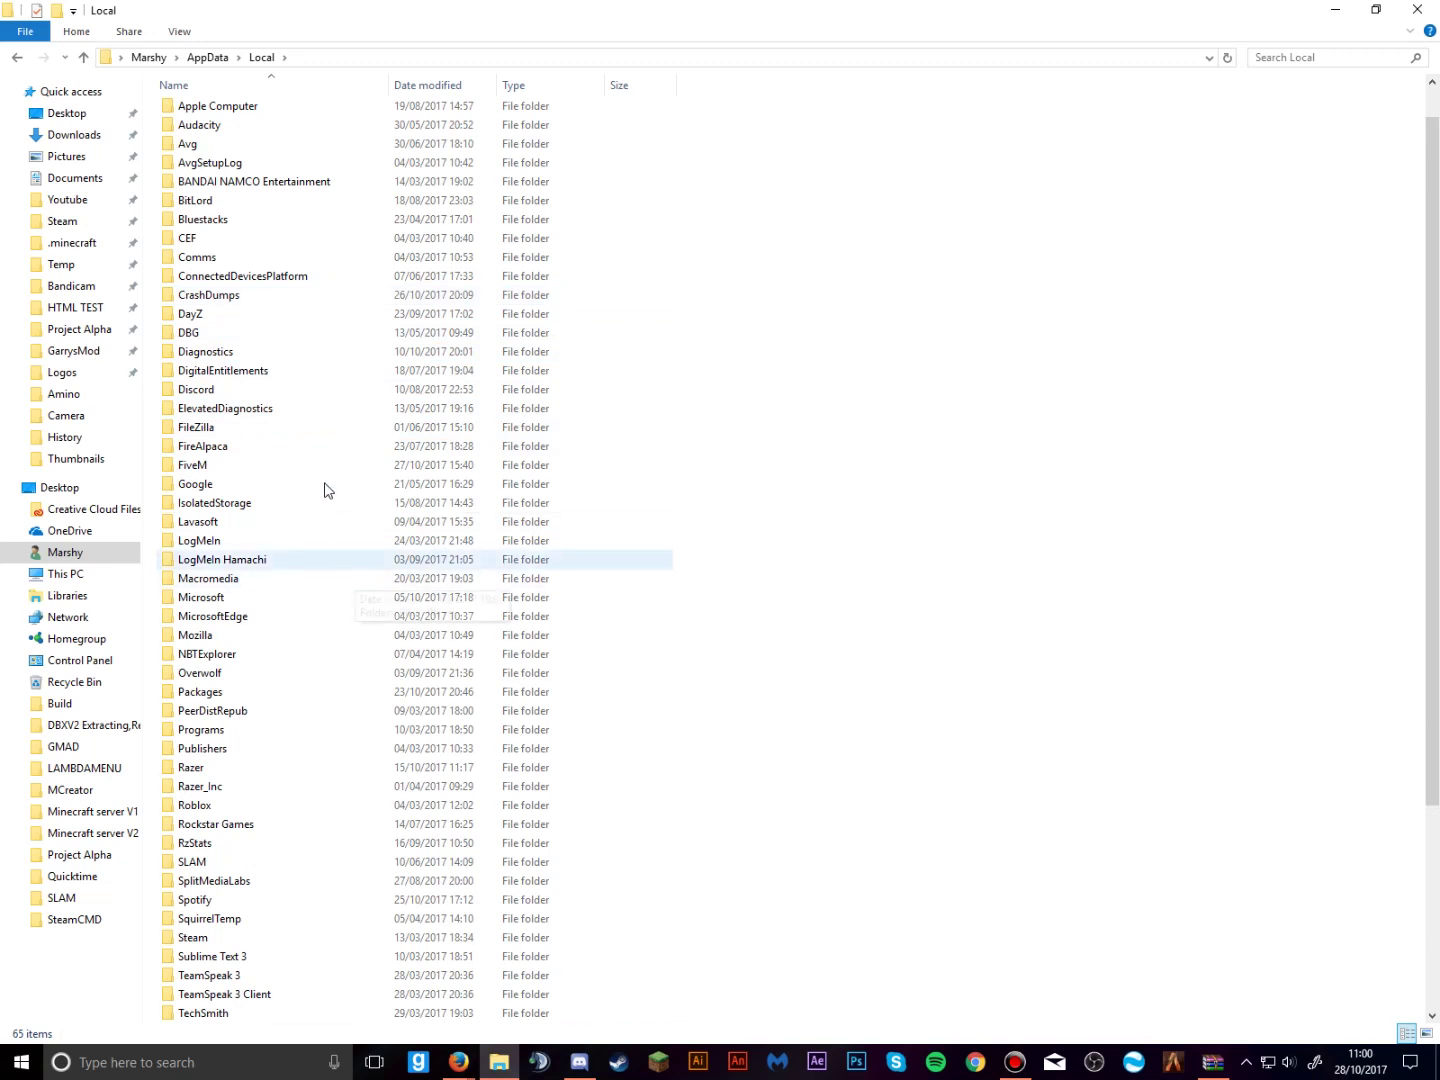
left_click(301, 465)
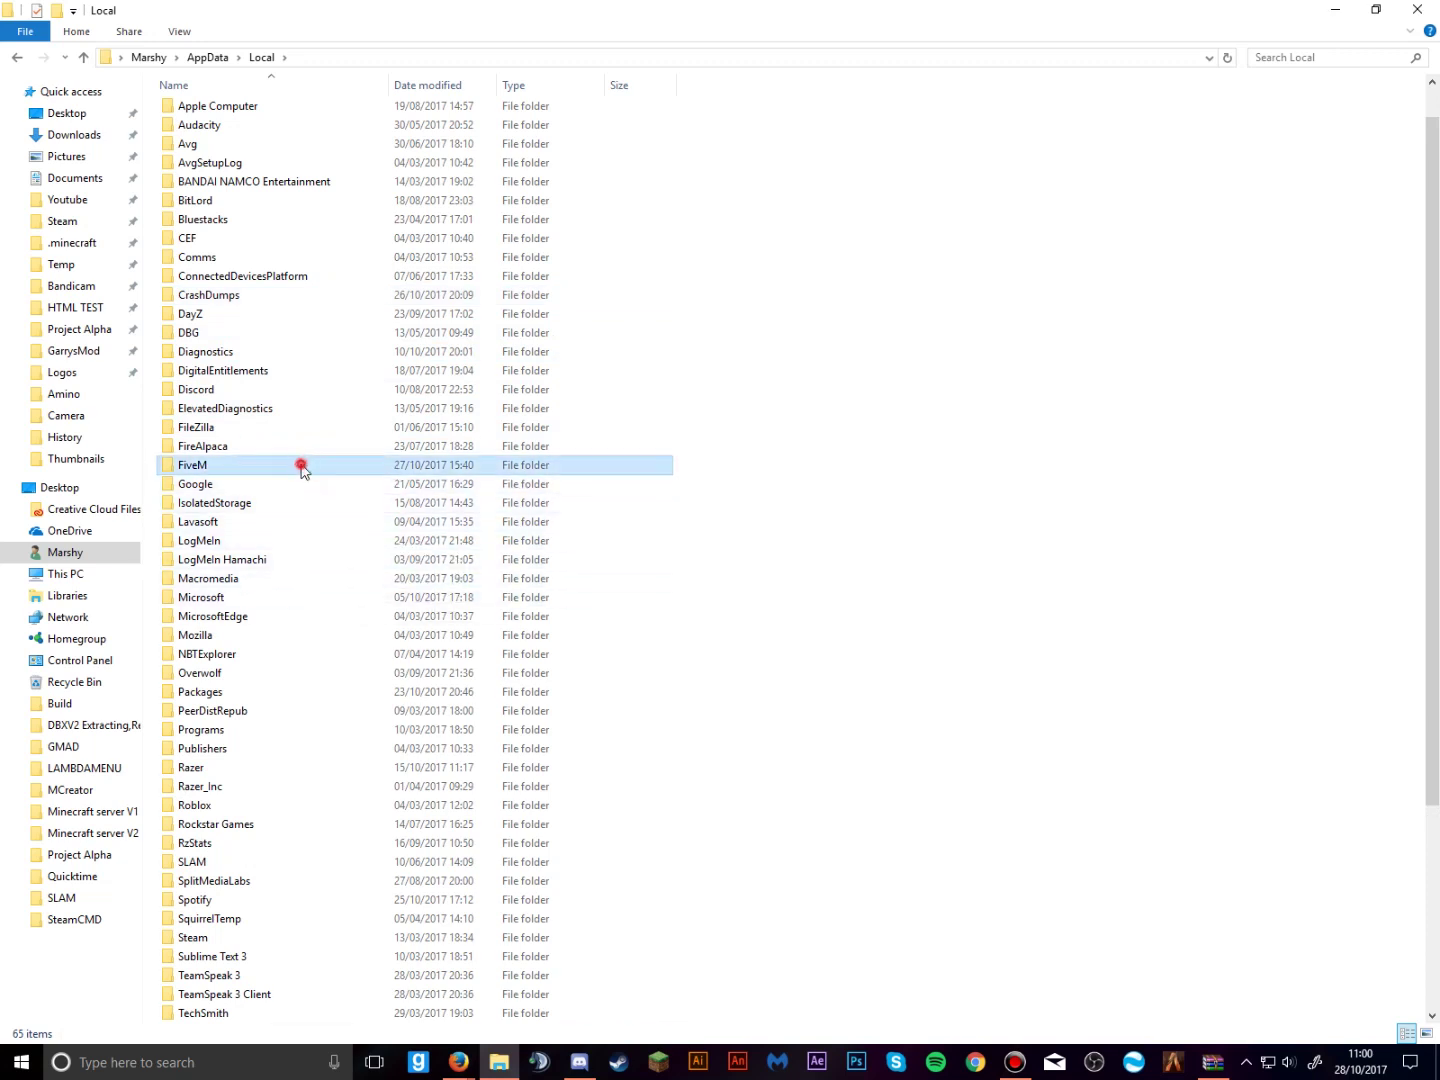
double_click(301, 465)
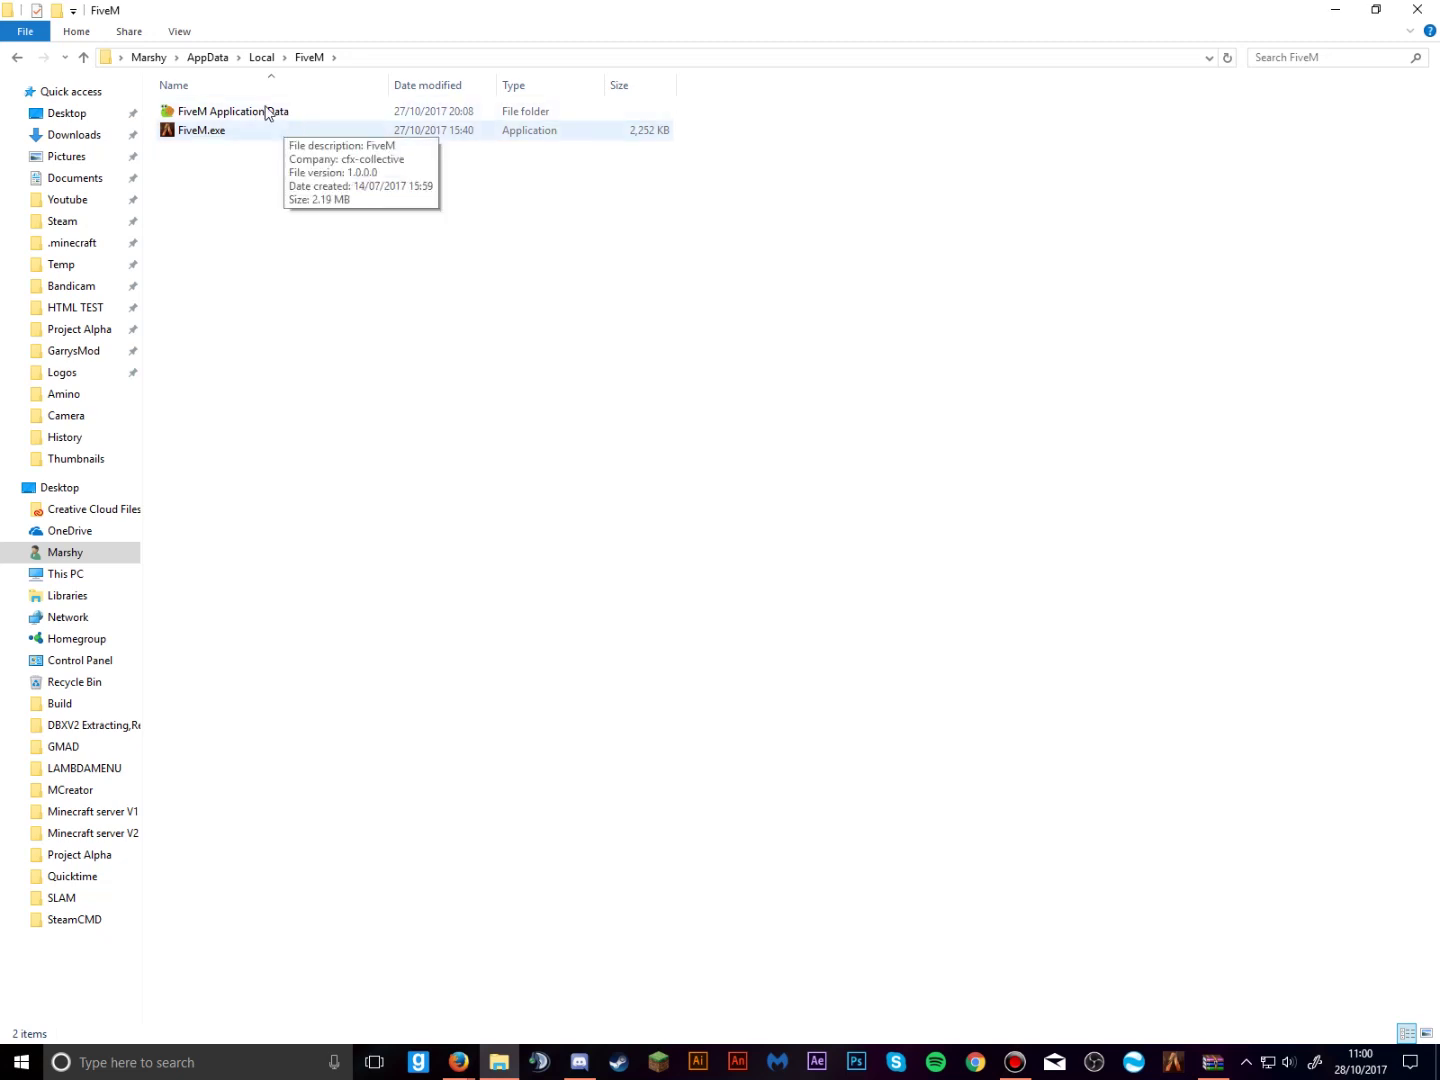
double_click(190, 113)
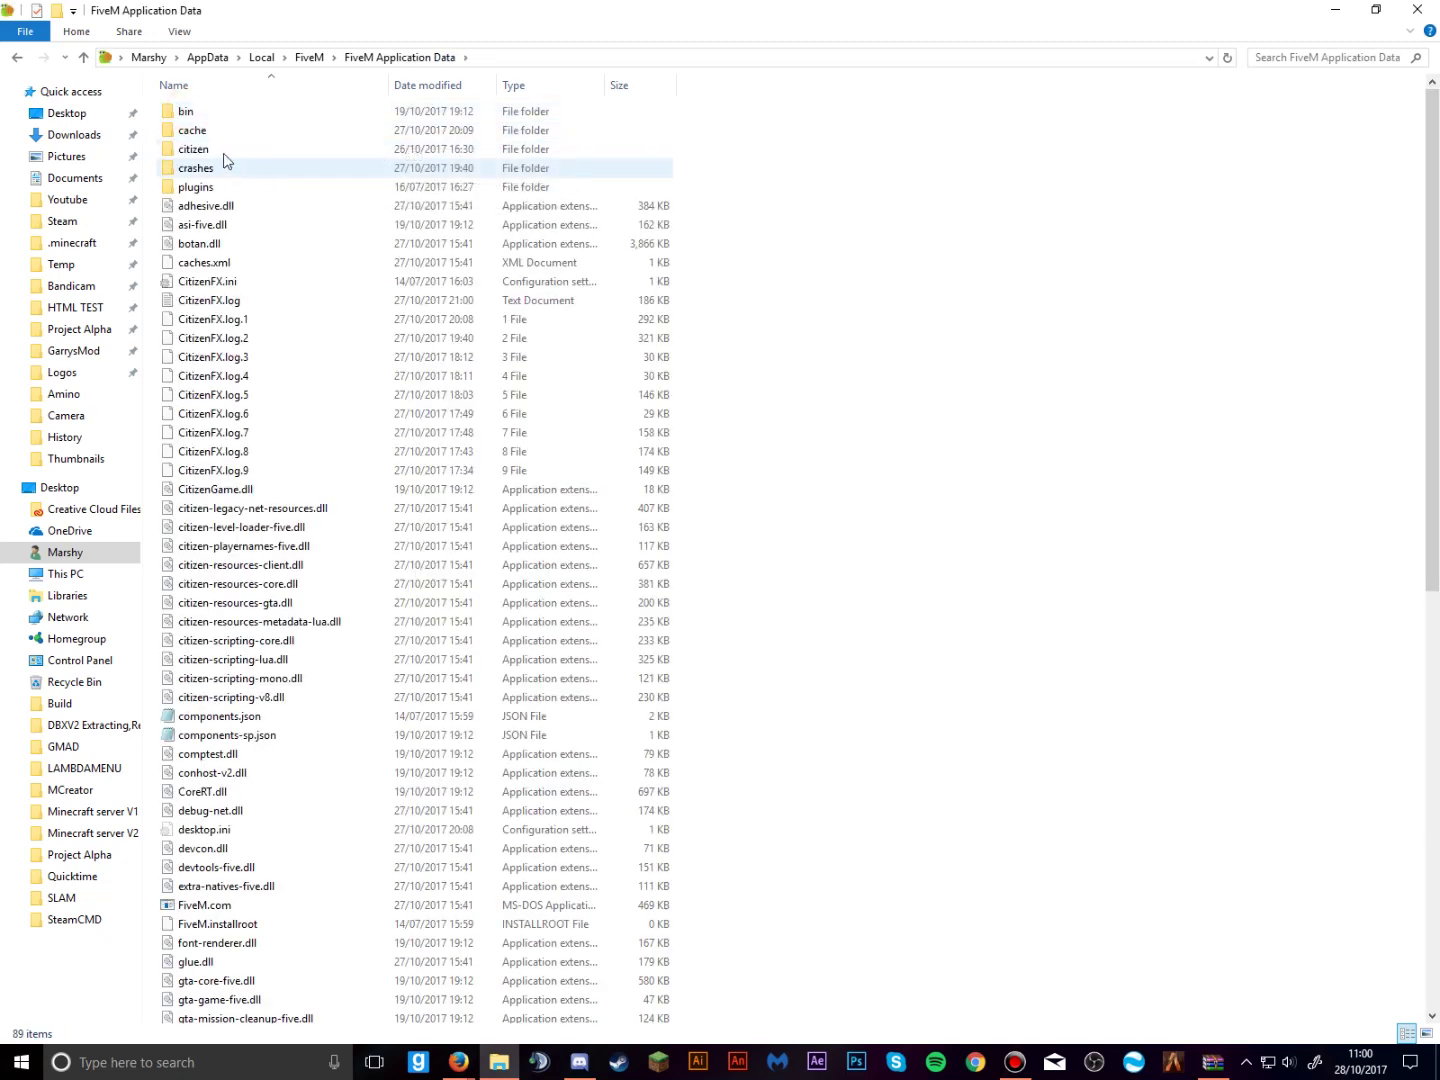
double_click(1170, 13)
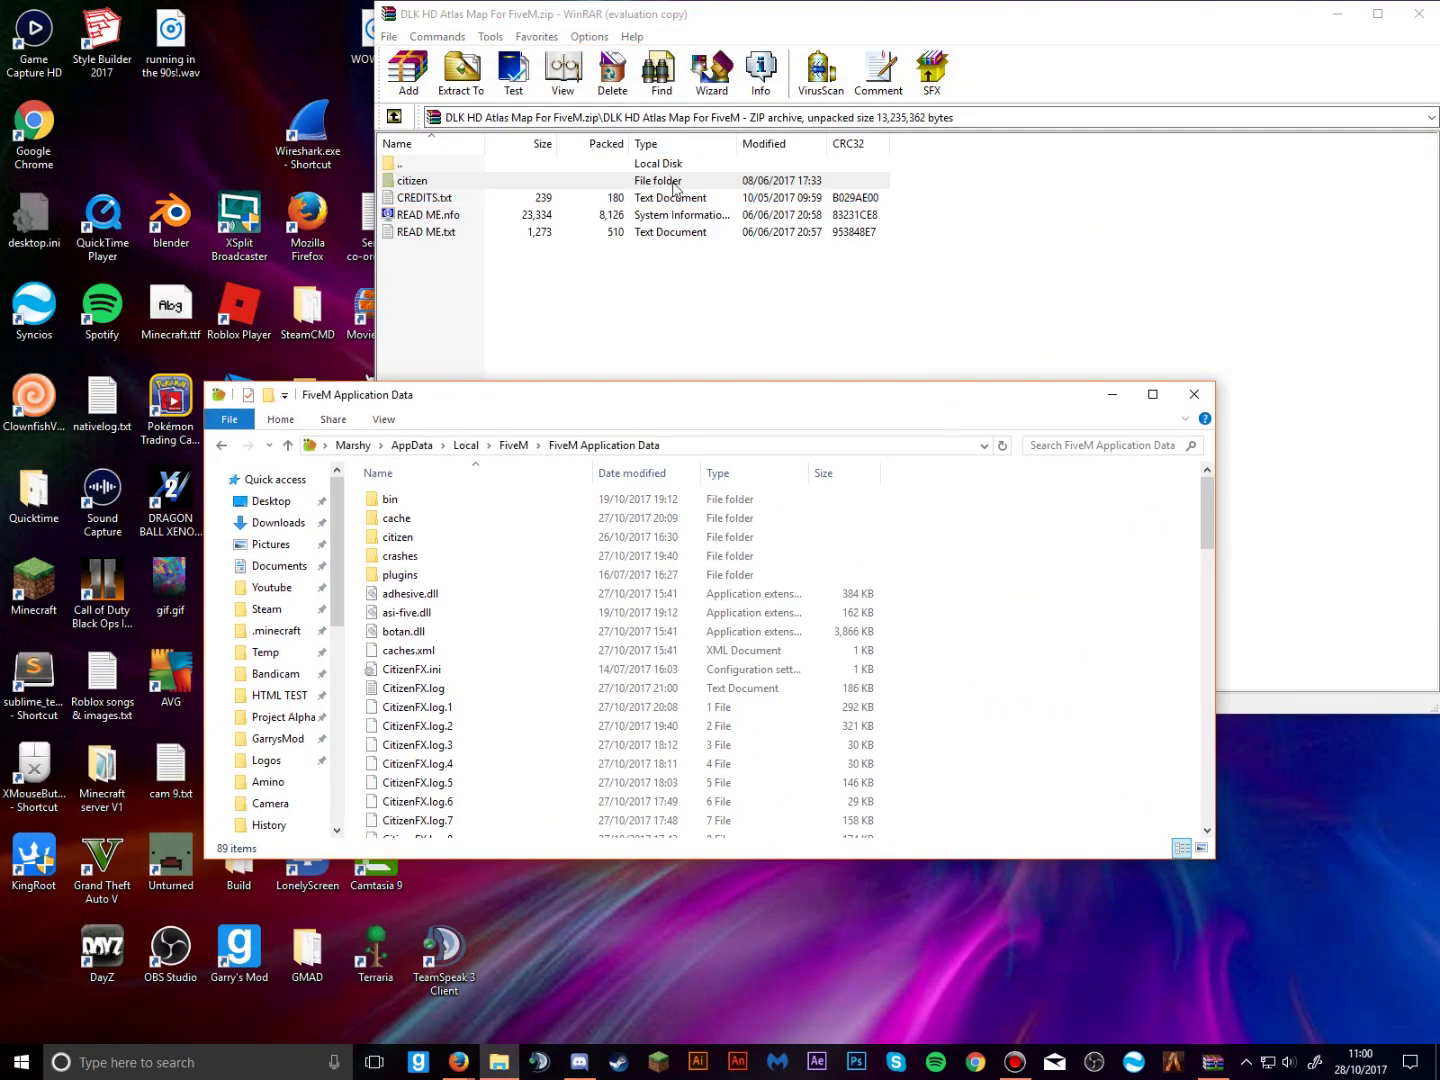
- Drag citizen into FiveM Application Data, replace the destination files, and close WinRAR and Explorer
left_click_drag(680, 183, 830, 362)
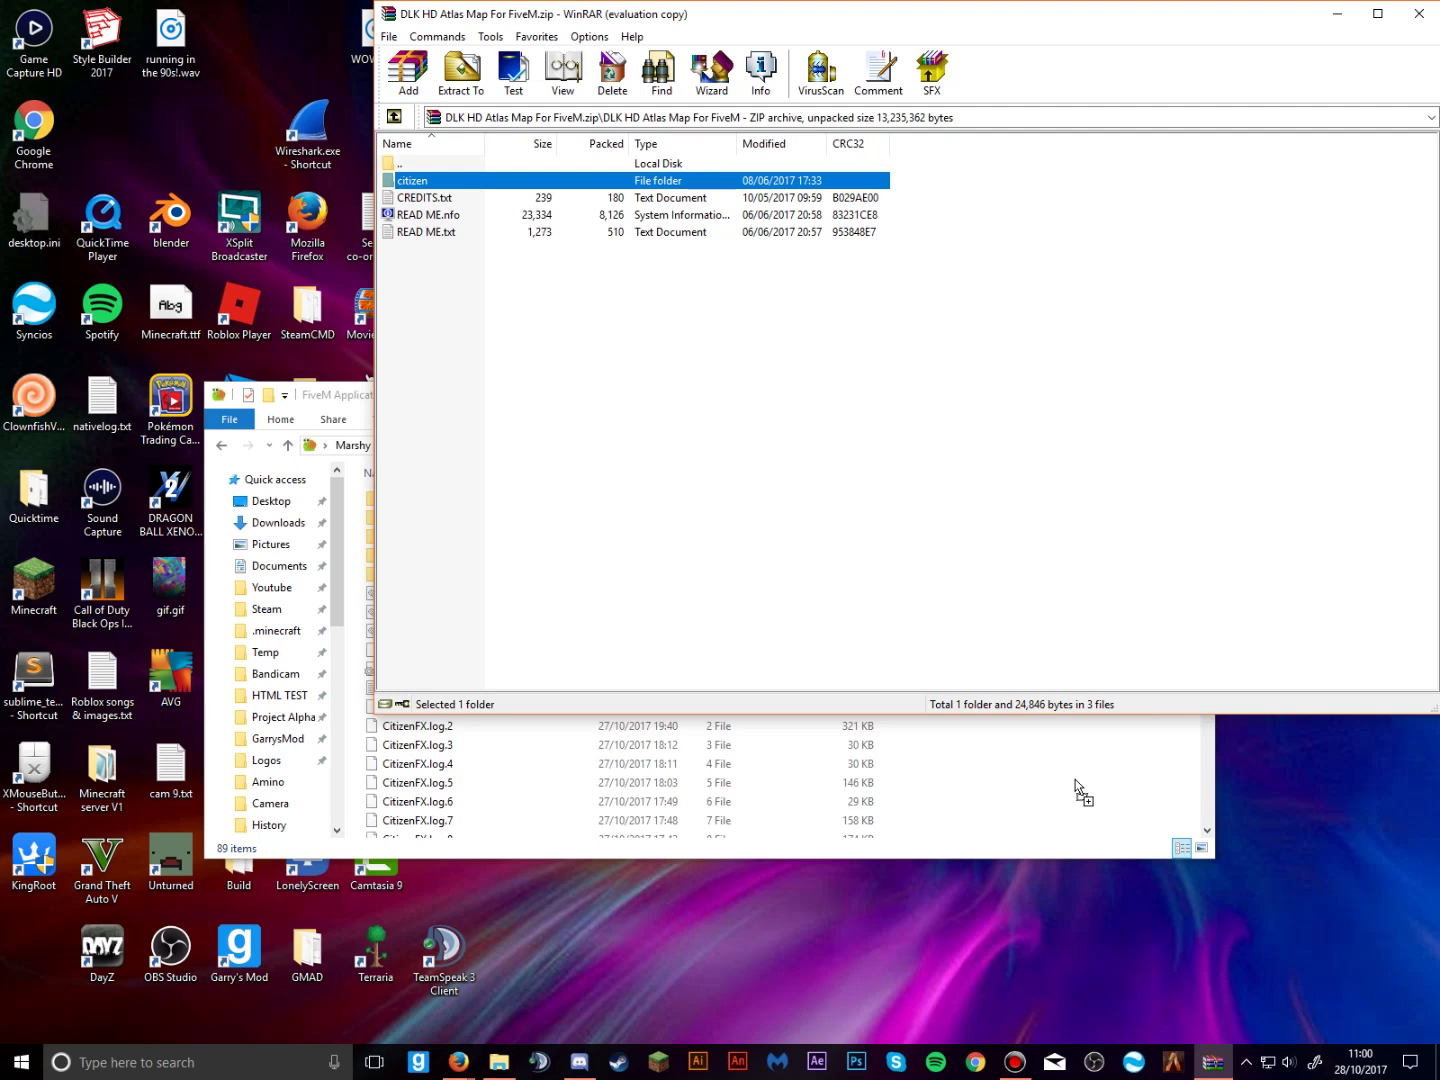
left_click_drag(1075, 785, 1066, 783)
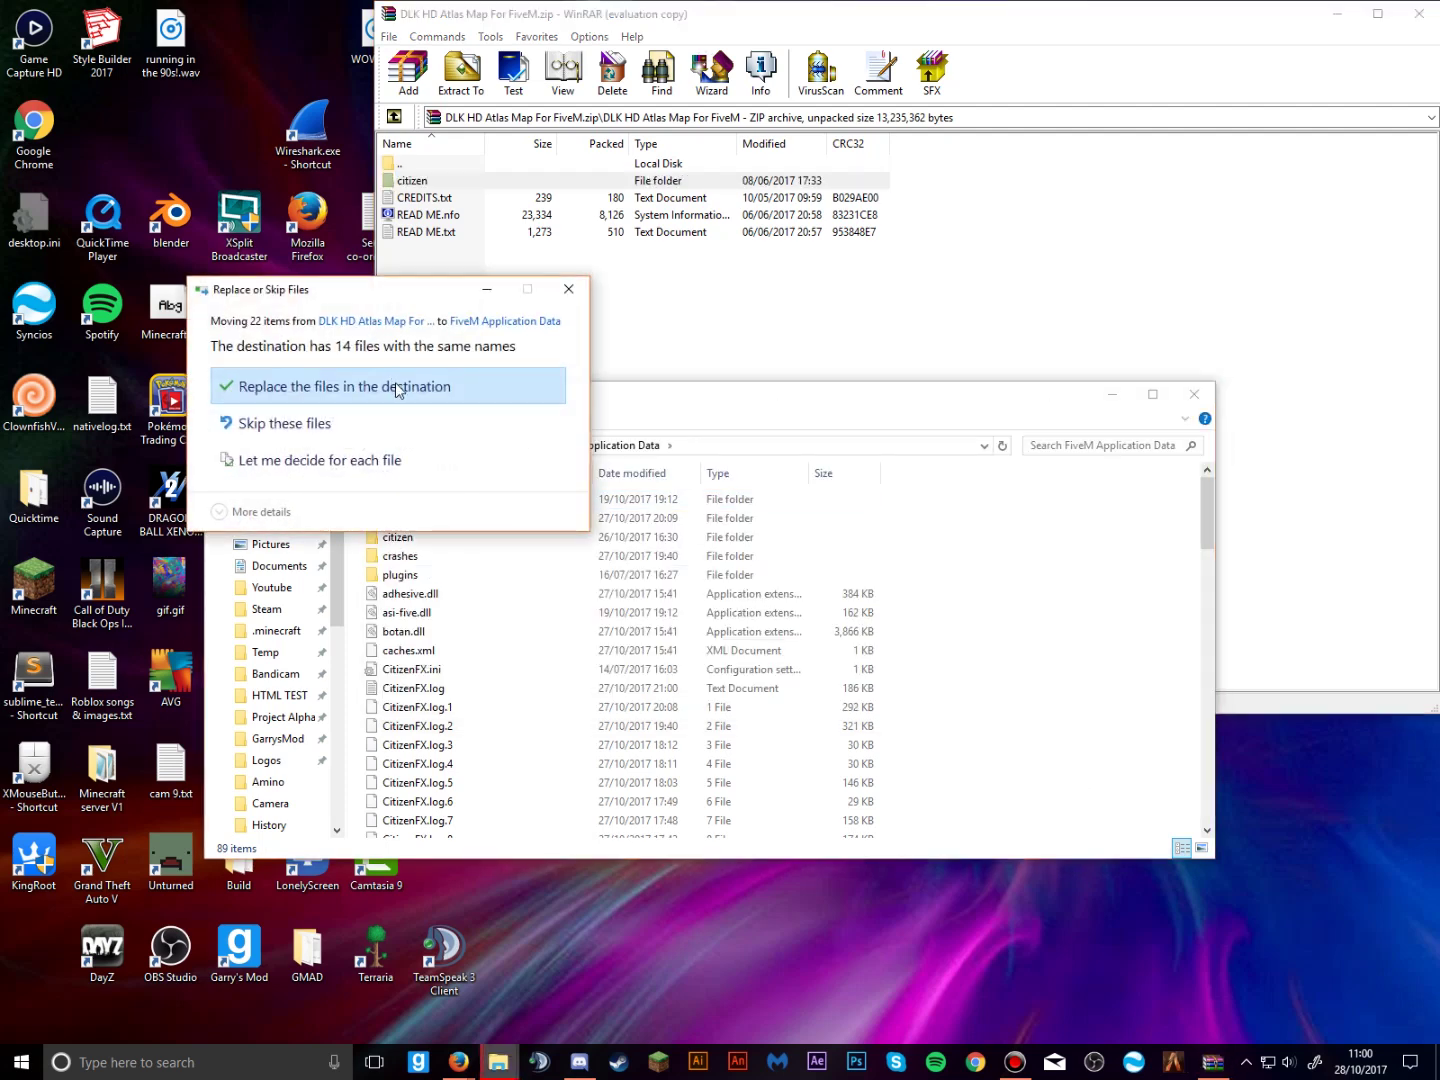
left_click(447, 388)
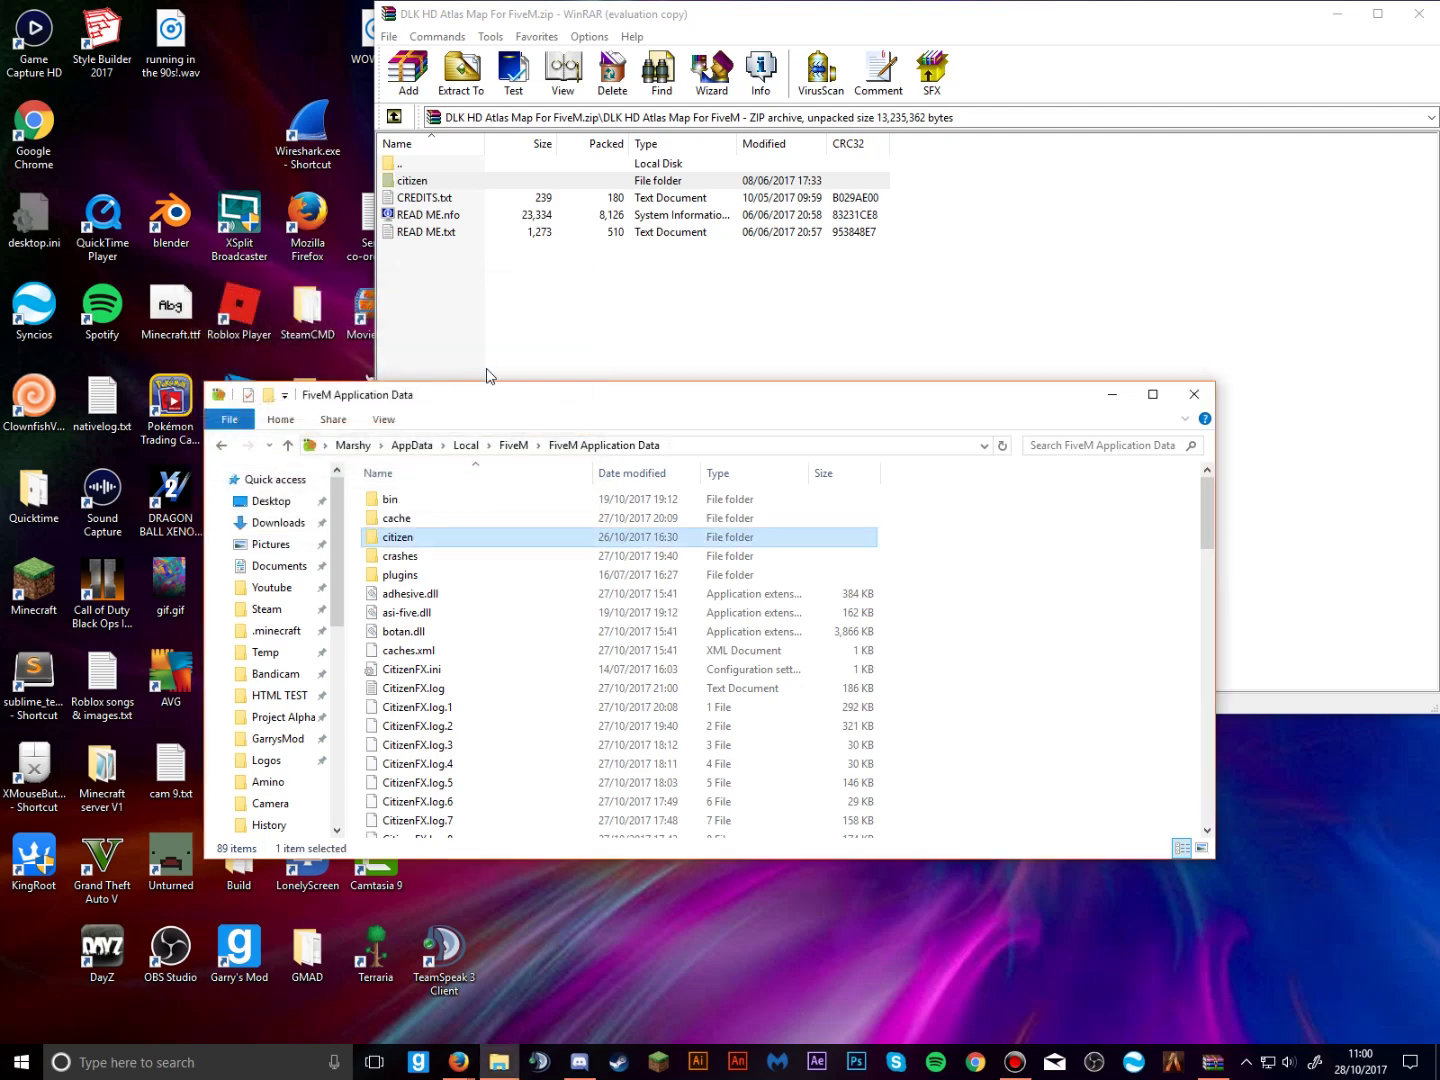
left_click(1412, 12)
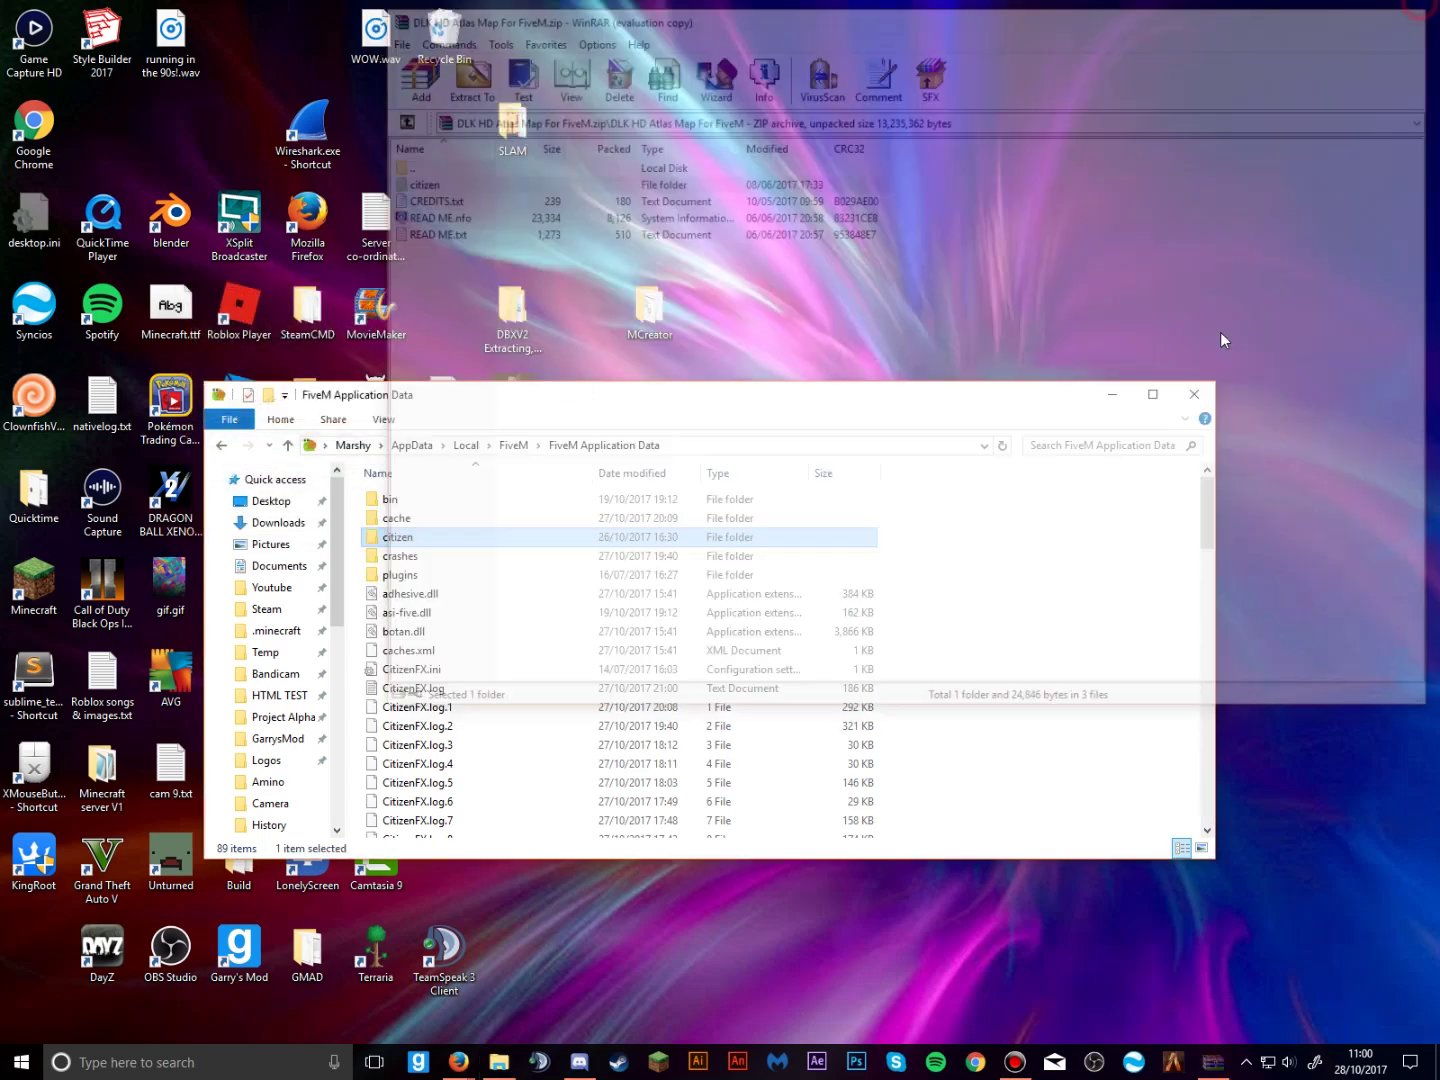
left_click(1188, 395)
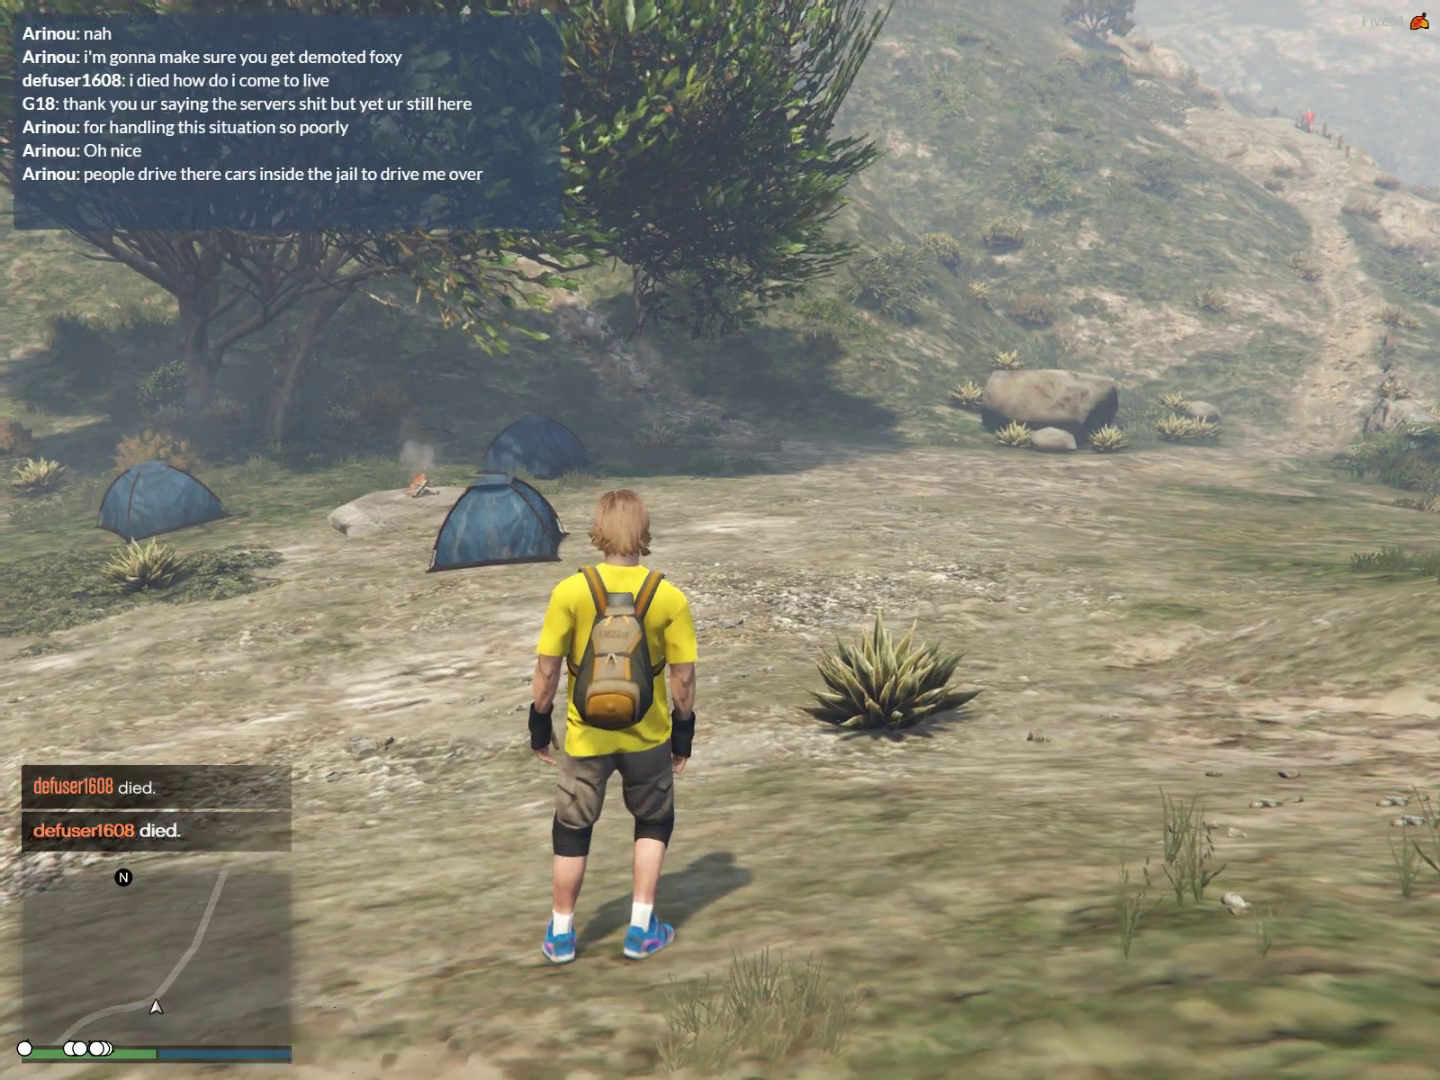
- Open the pause menu's map and zoom and pan across Vinewood Hills
key("Escape")
left_click(650, 543)
scroll(642, 532, "down", 6)
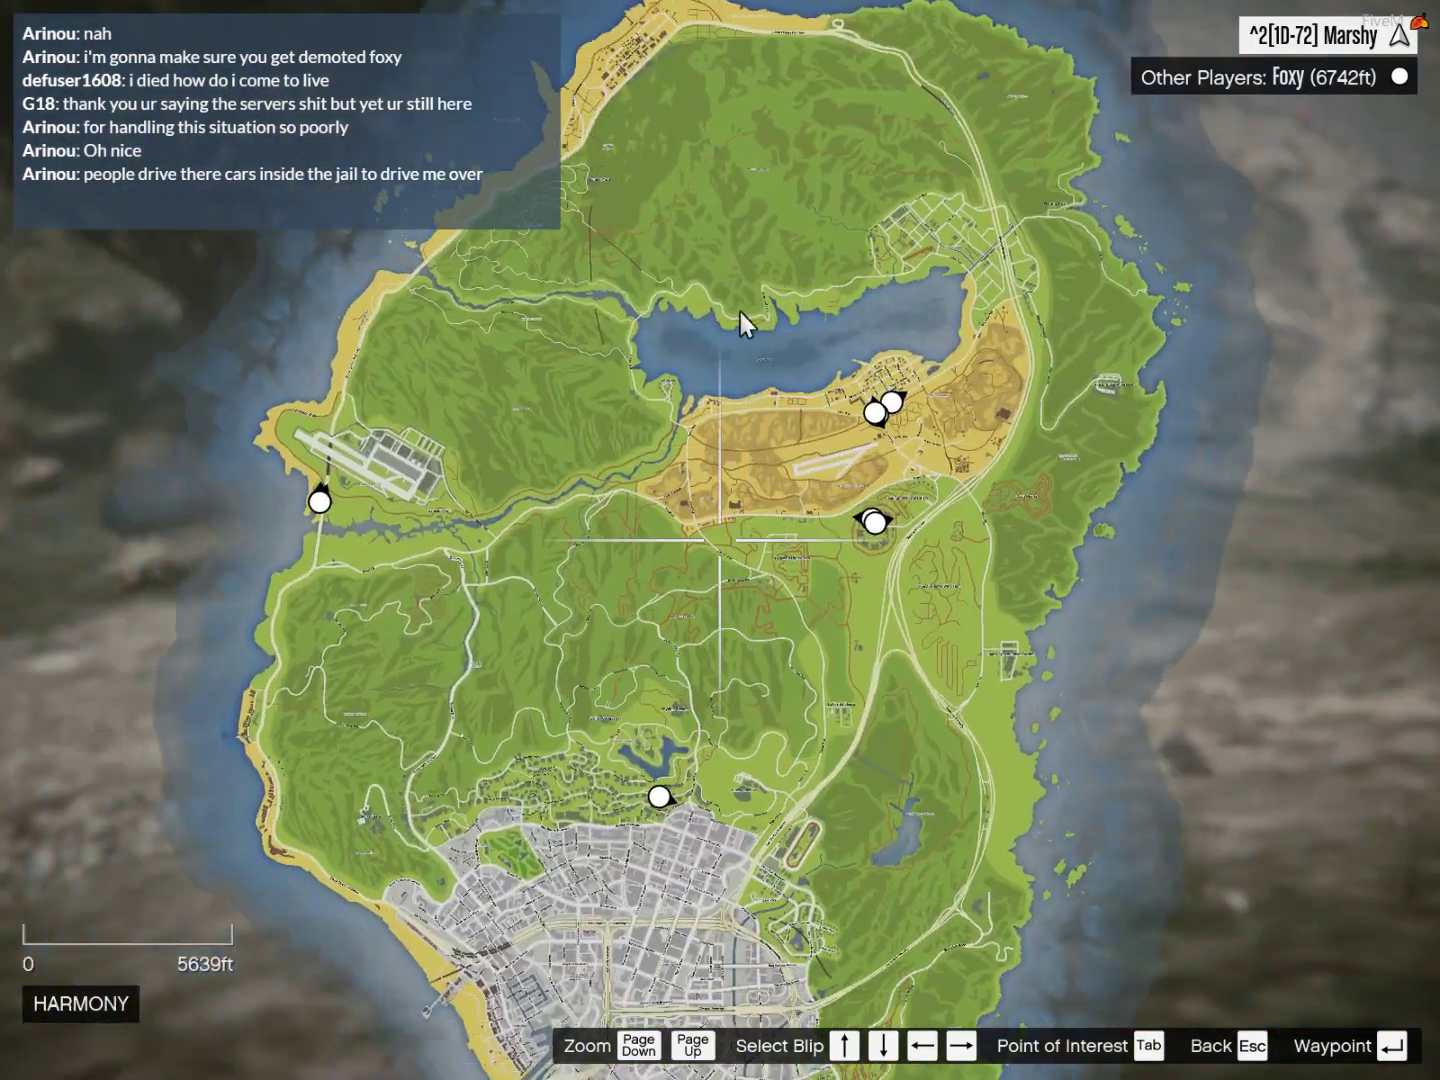
left_click_drag(740, 322, 623, 398)
scroll(1027, 384, "up", 7)
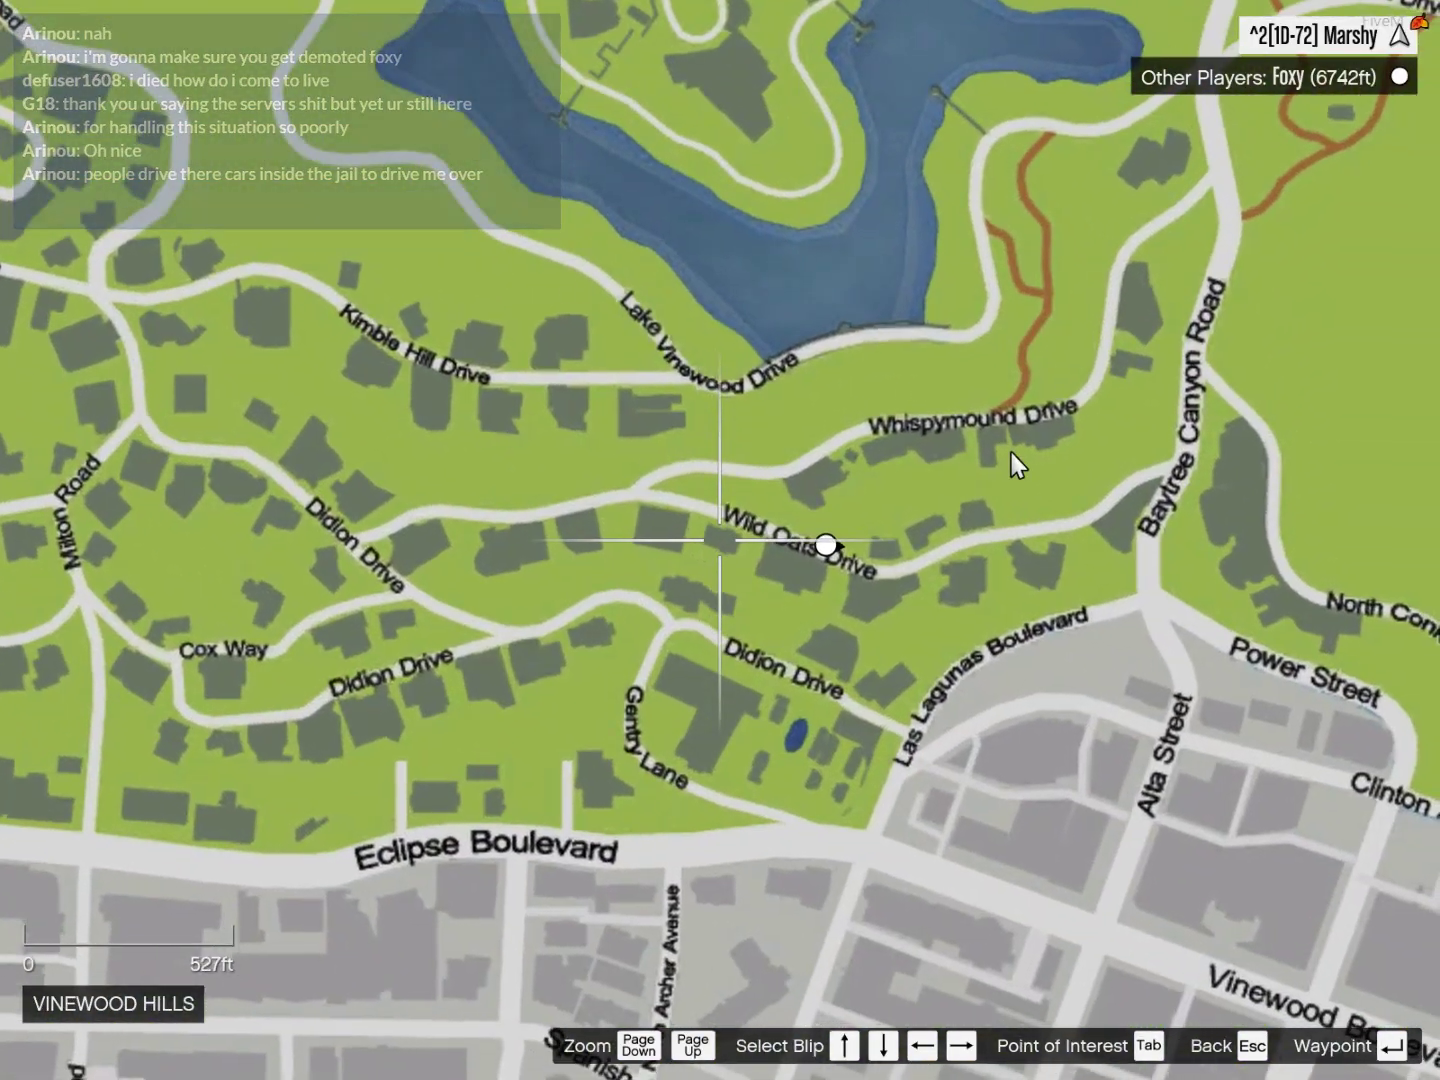
left_click_drag(1012, 460, 674, 620)
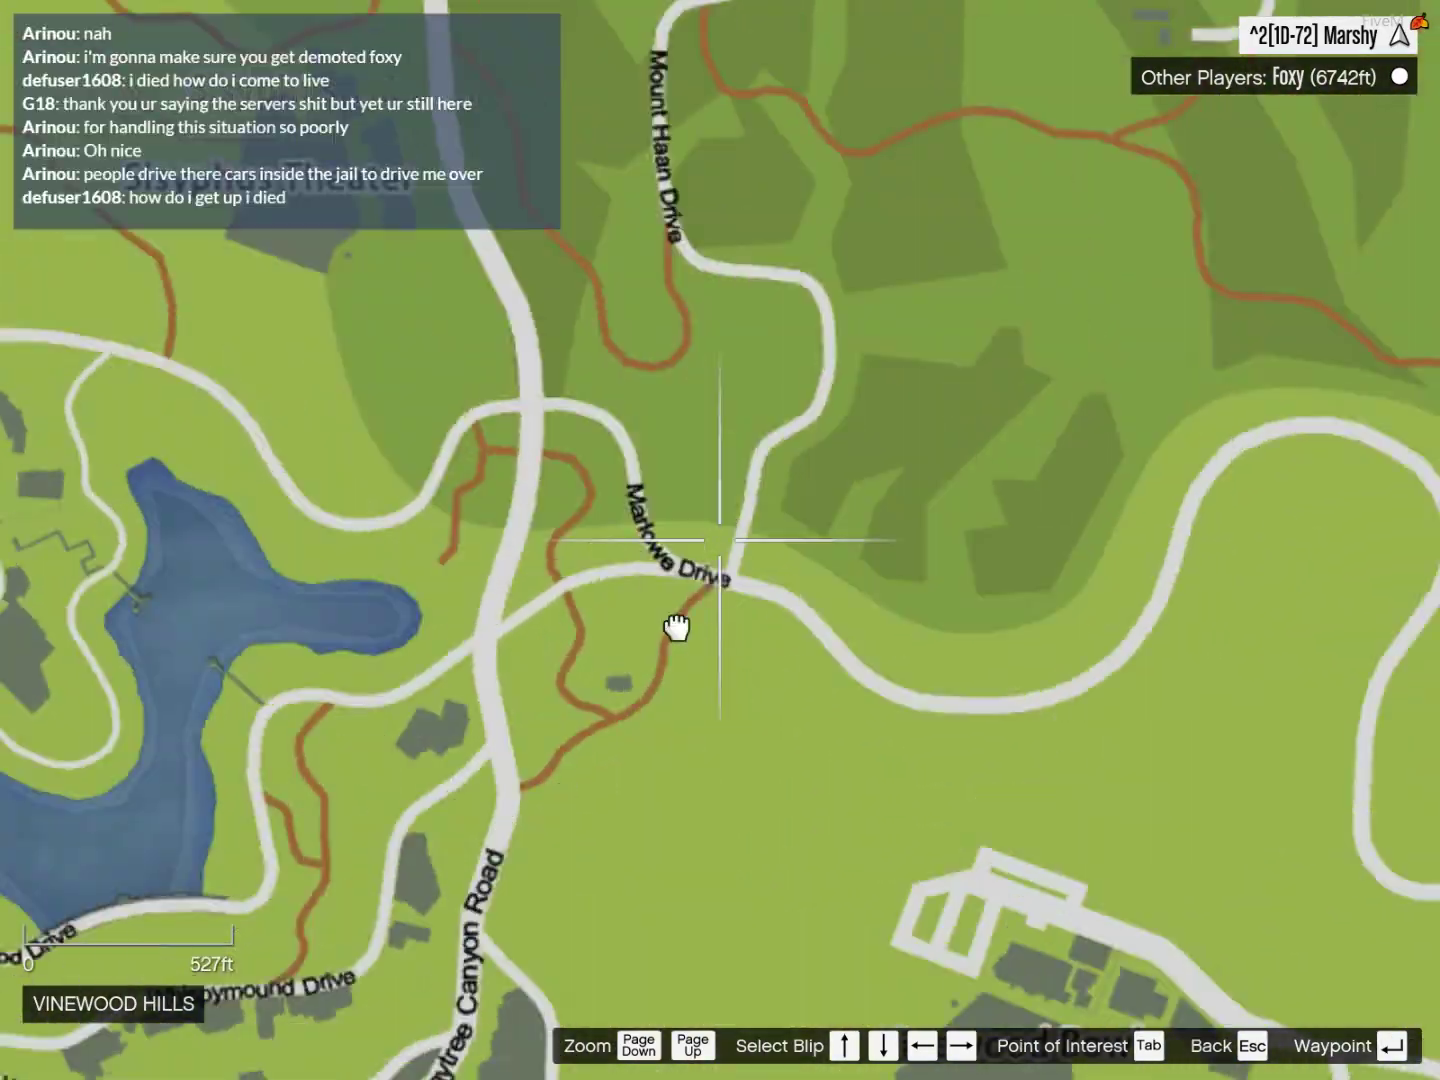
- Pan to the Grand Senora Desert and zoom around Sandy Shores and the whole island
scroll(732, 536, "down", 4)
left_click_drag(732, 536, 680, 700)
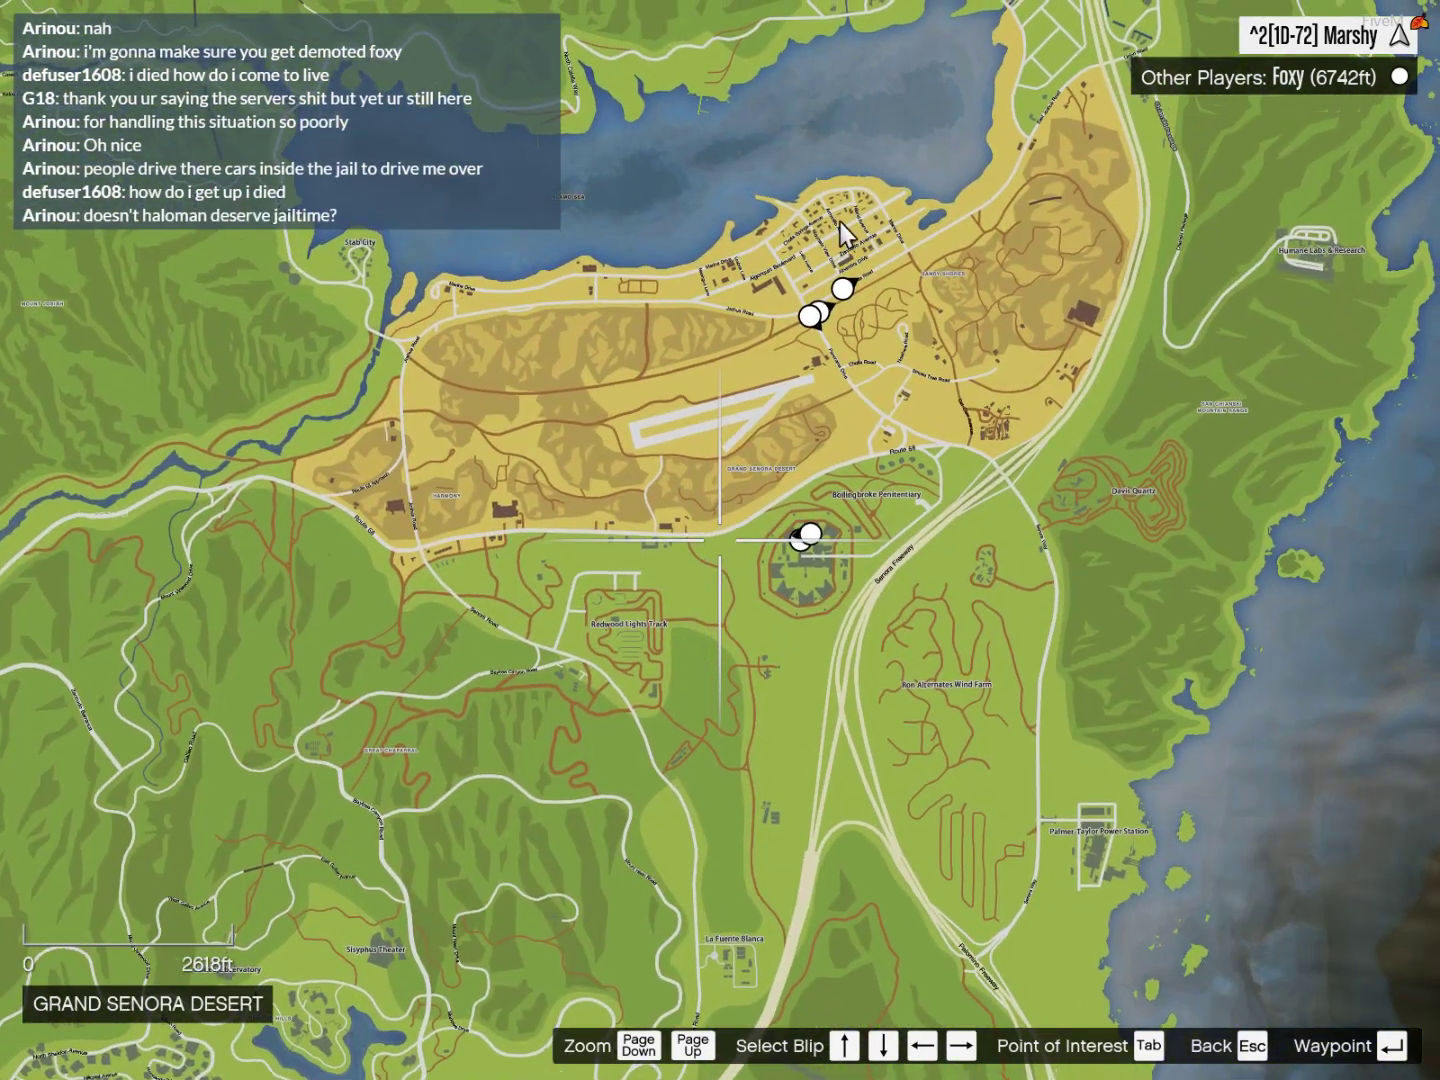
scroll(845, 360, "up", 5)
scroll(840, 355, "down", 2)
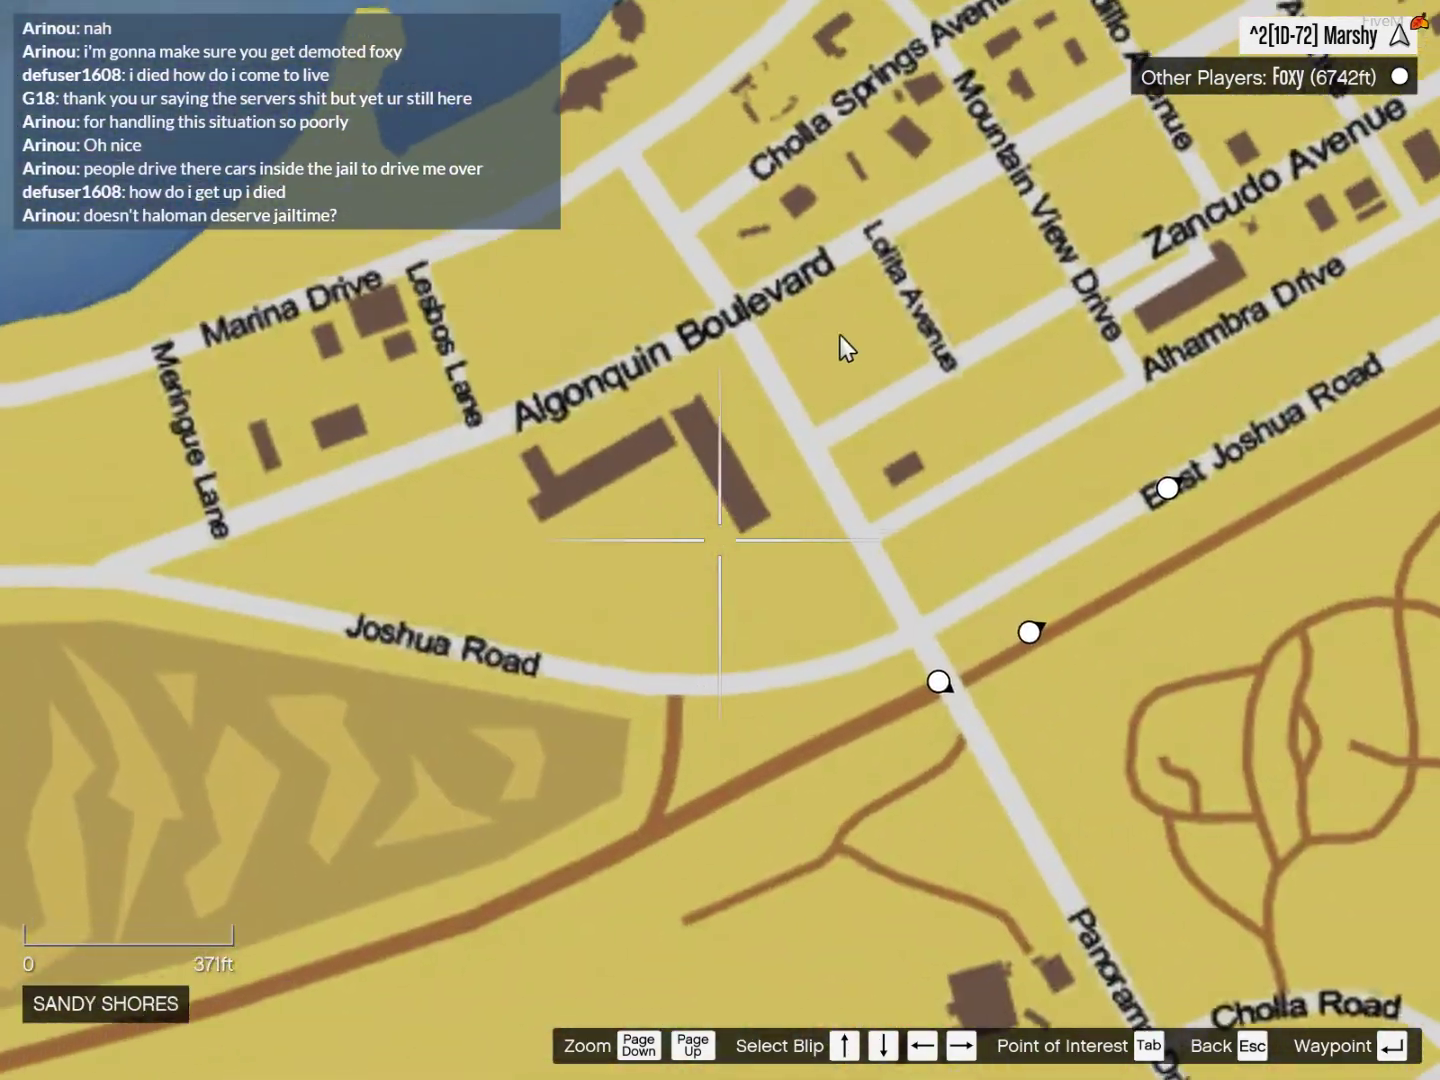
scroll(570, 443, "up", 2)
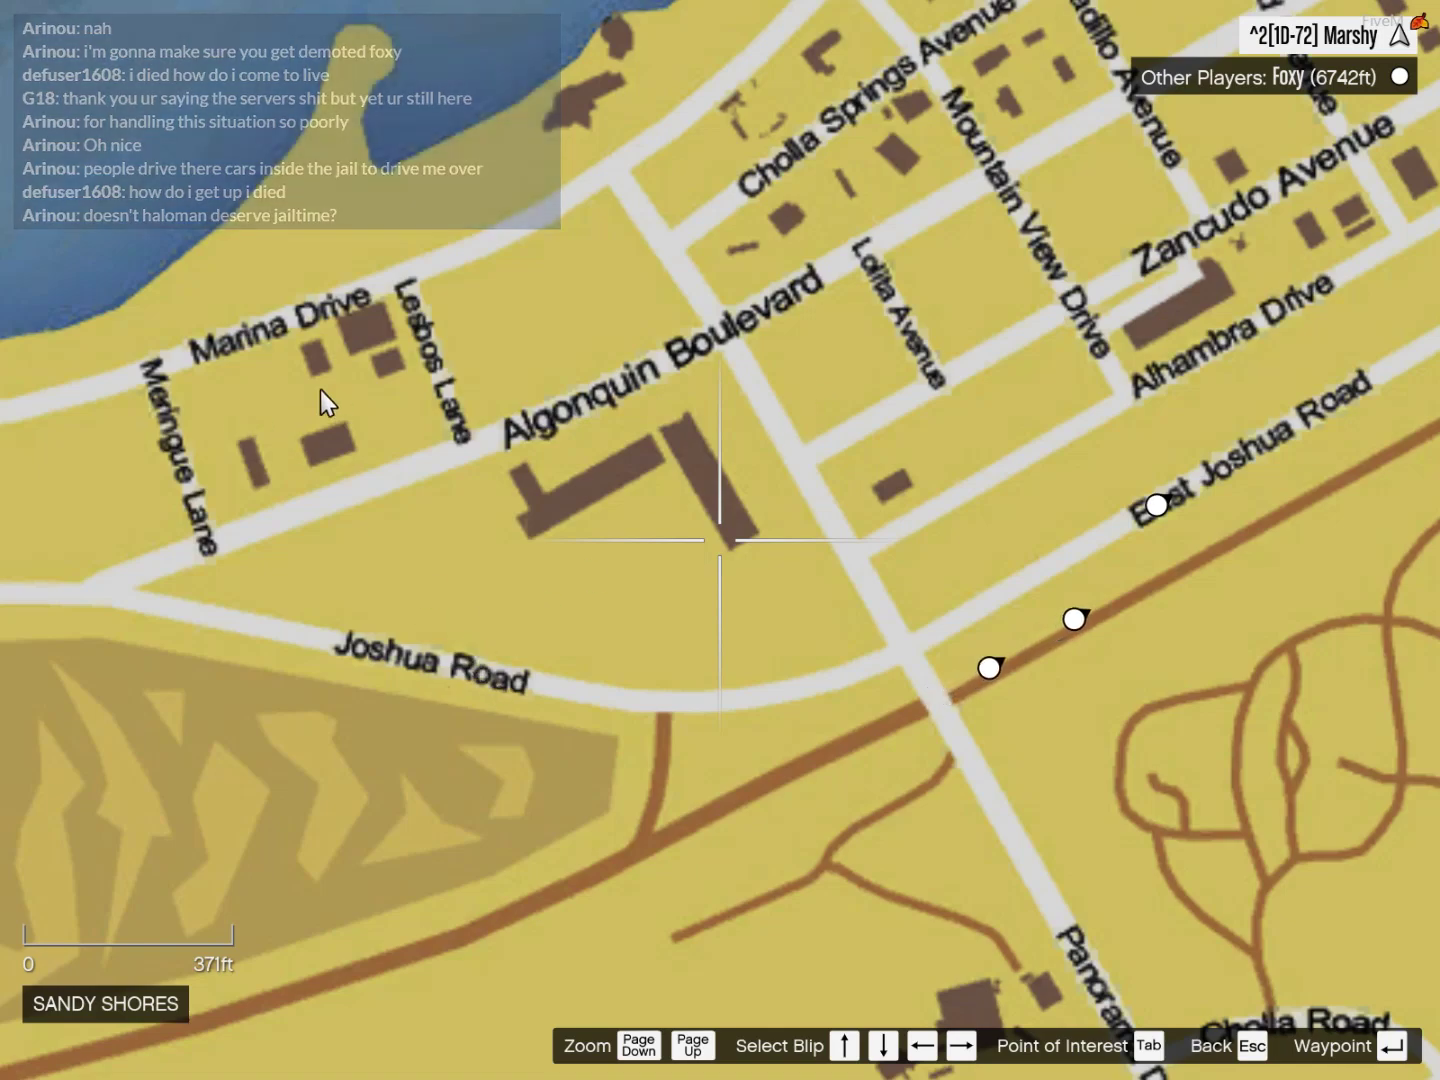
scroll(626, 423, "down", 6)
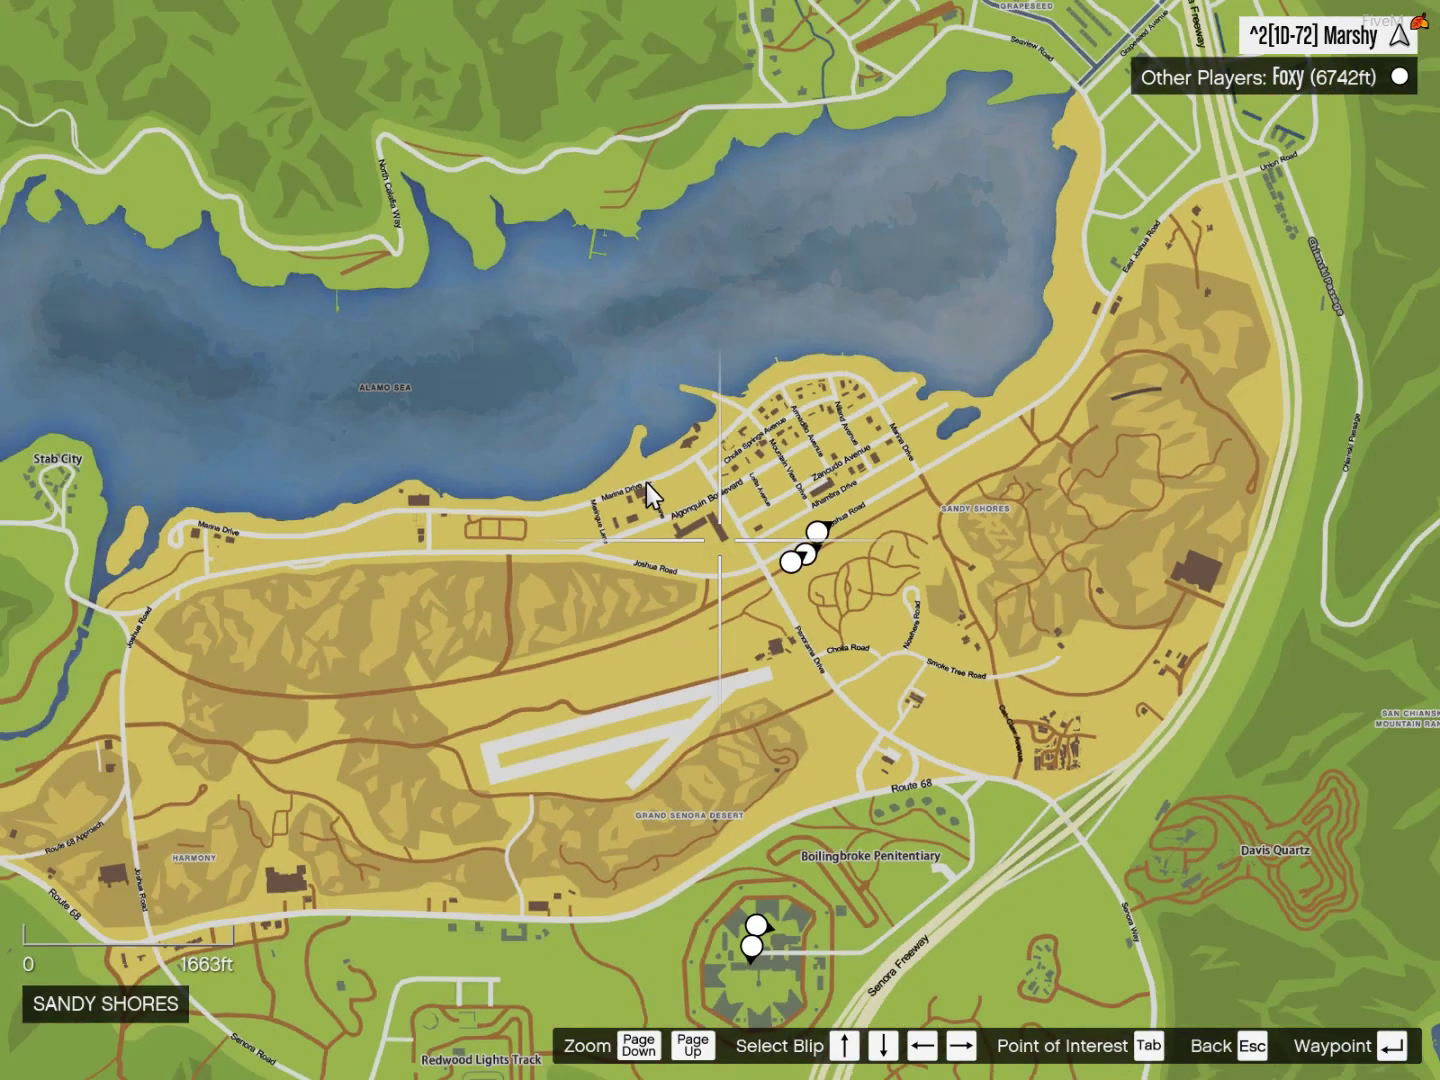
left_click_drag(814, 435, 685, 701)
scroll(801, 557, "up", 2)
scroll(801, 557, "down", 2)
scroll(741, 517, "up", 2)
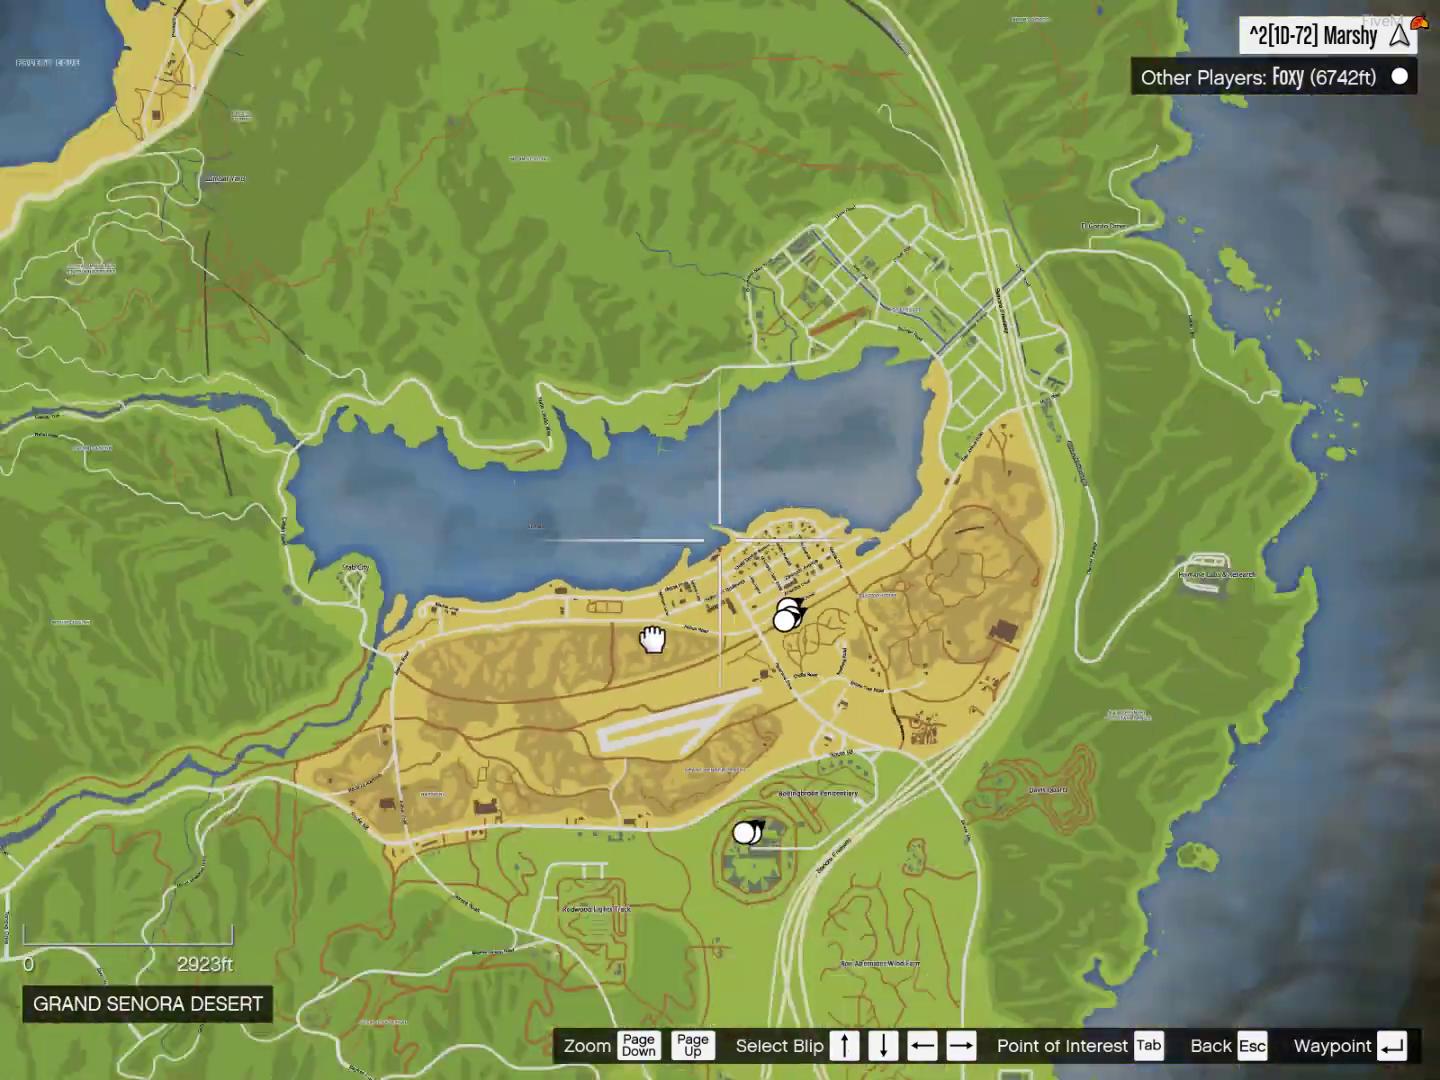